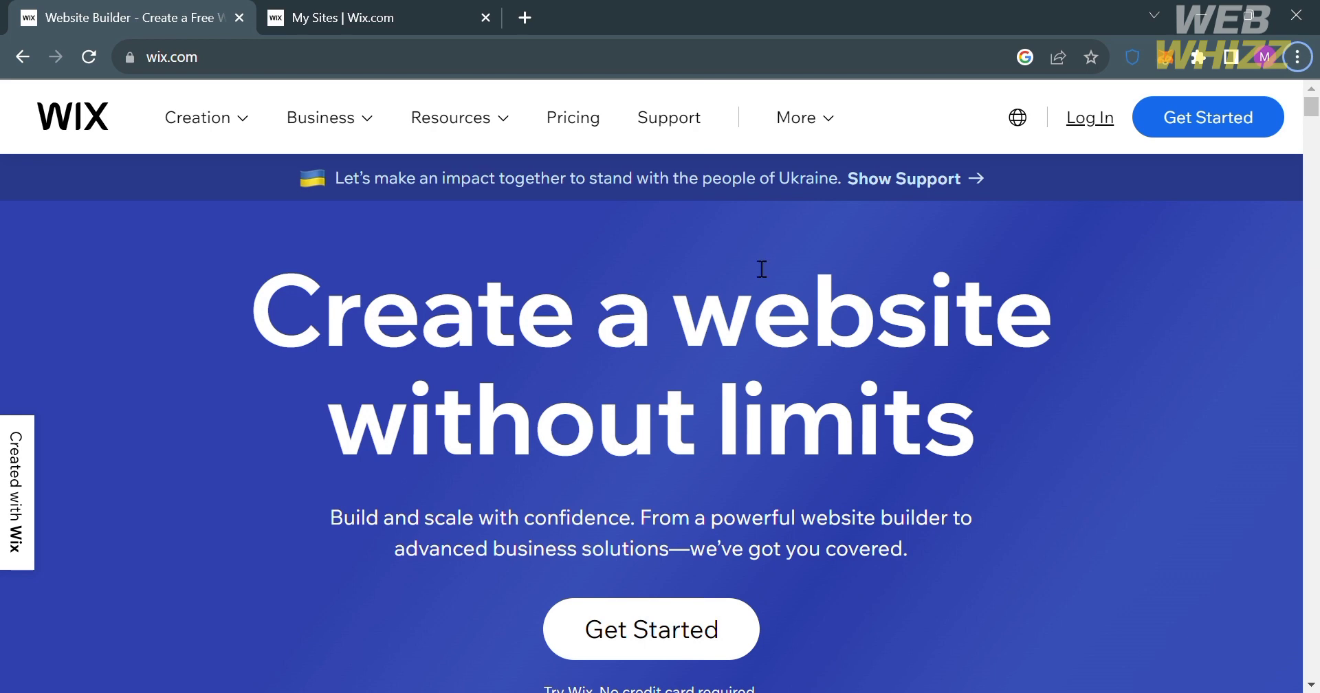
# Scroll down through the current Wix page and back toward the top.
pyautogui.scroll(-1, 762, 268)
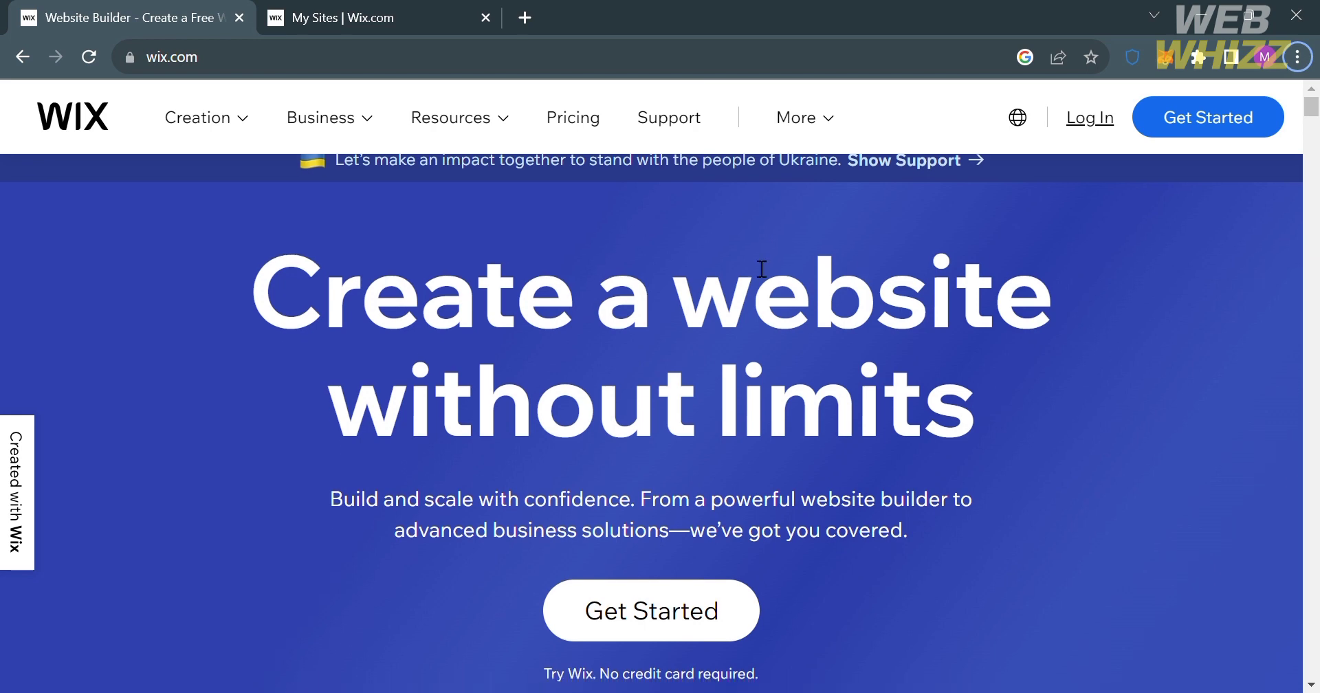
pyautogui.scroll(1, 762, 268)
pyautogui.scroll(-3, 762, 268)
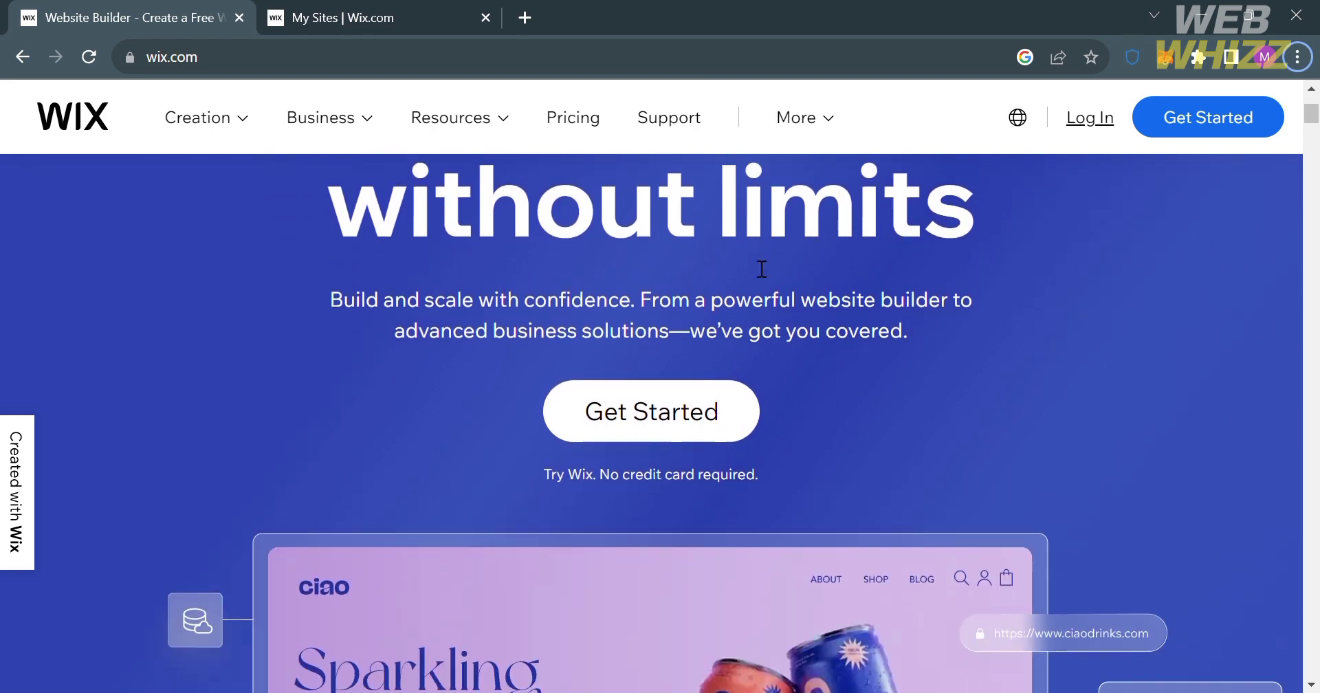
pyautogui.scroll(-3, 762, 268)
pyautogui.scroll(-3, 761, 269)
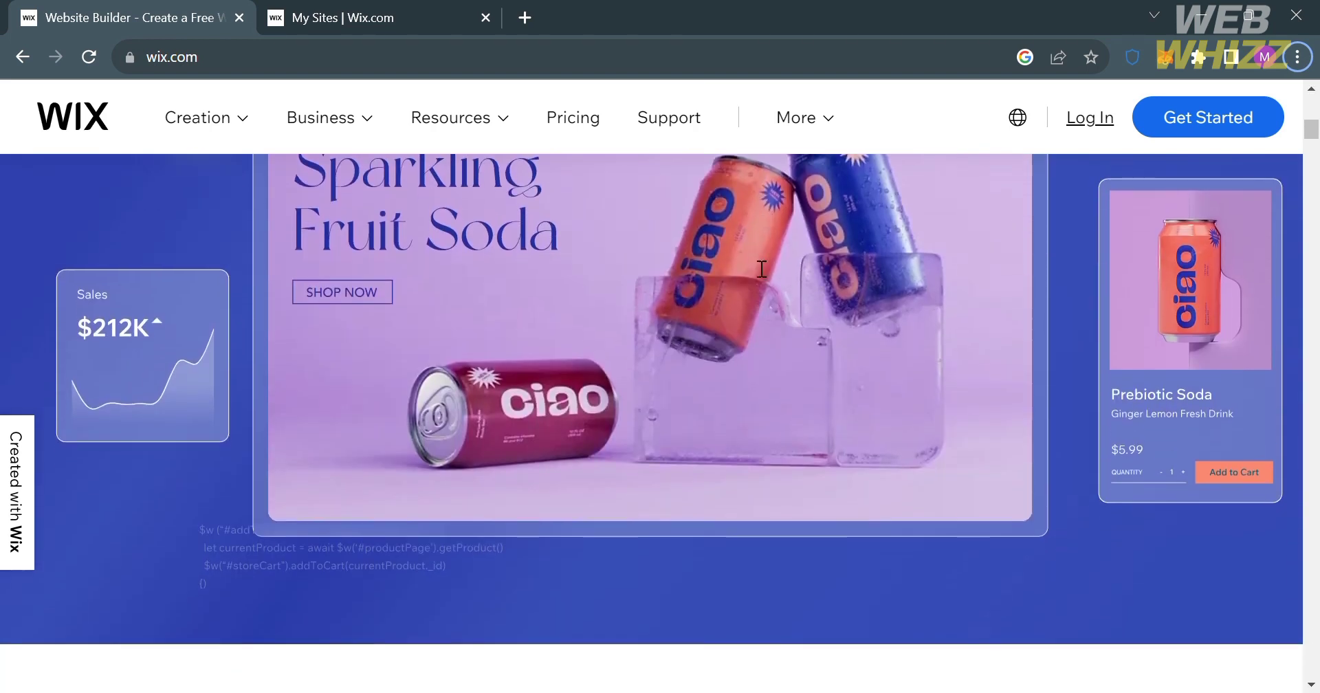
pyautogui.scroll(-3, 762, 268)
pyautogui.scroll(-3, 762, 268)
pyautogui.scroll(-3, 762, 268)
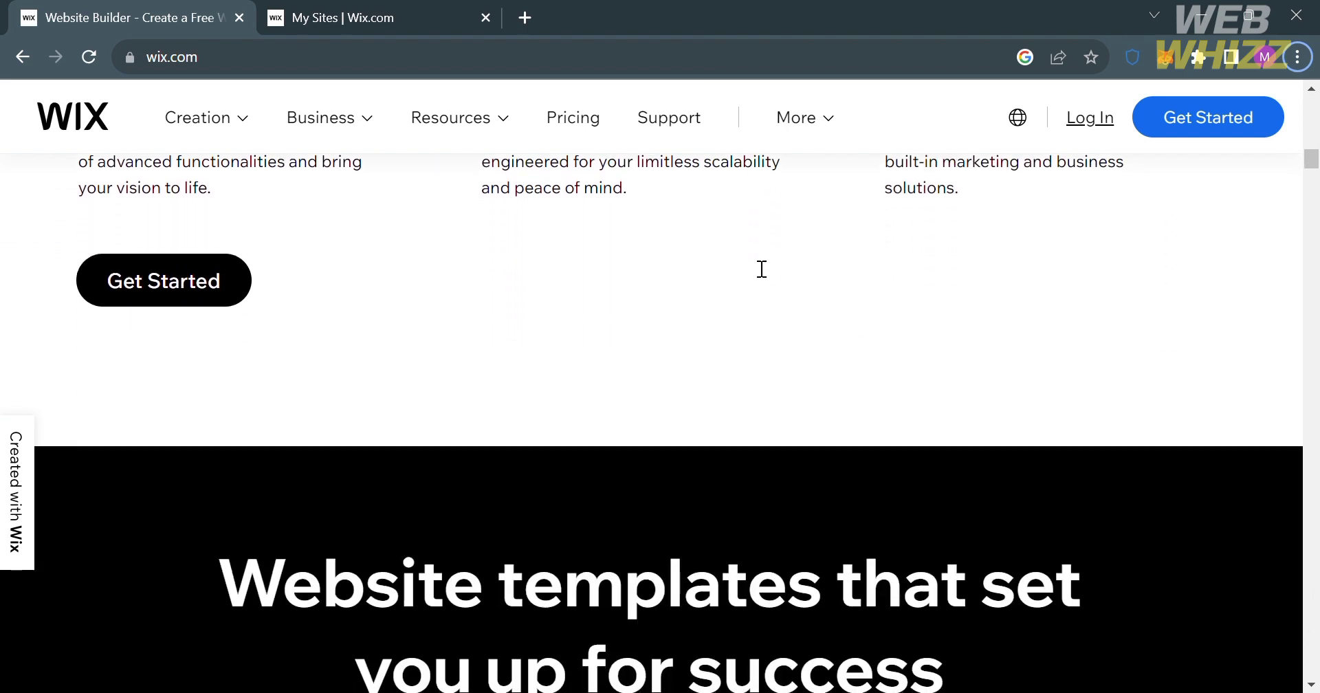
pyautogui.scroll(-3, 762, 268)
pyautogui.scroll(-5, 659, 423)
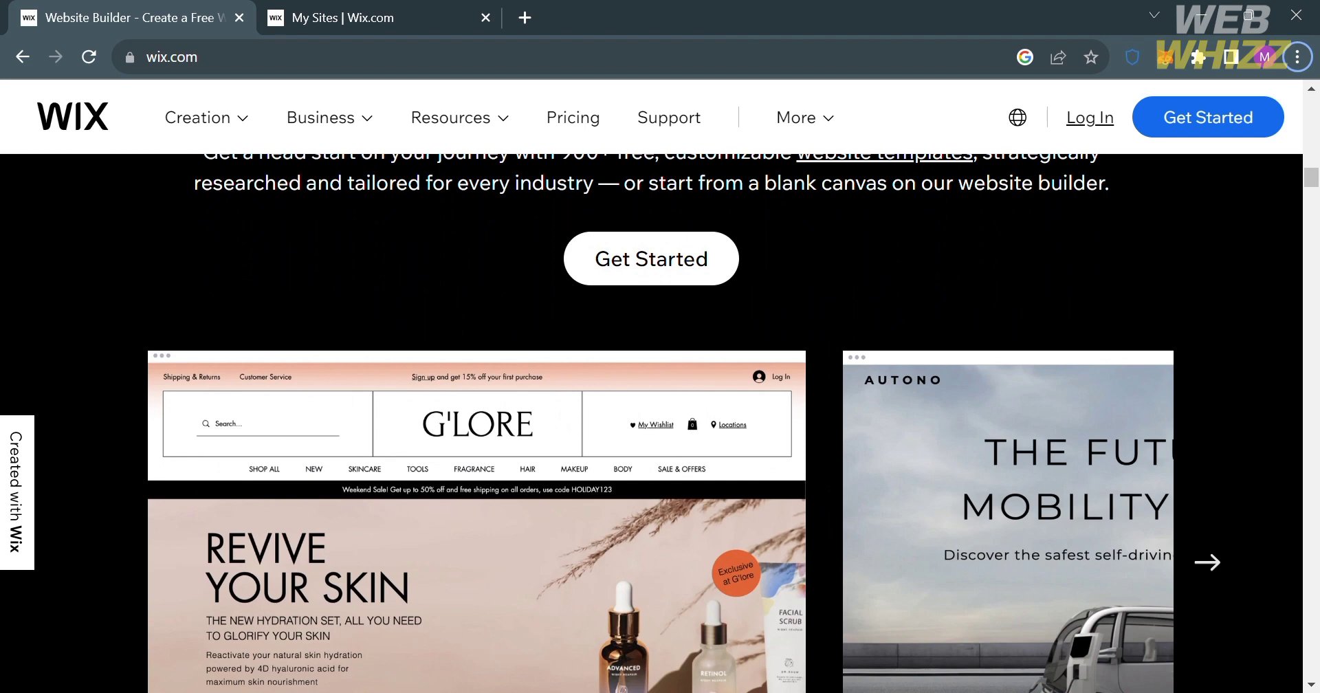
pyautogui.scroll(-5, 1058, 319)
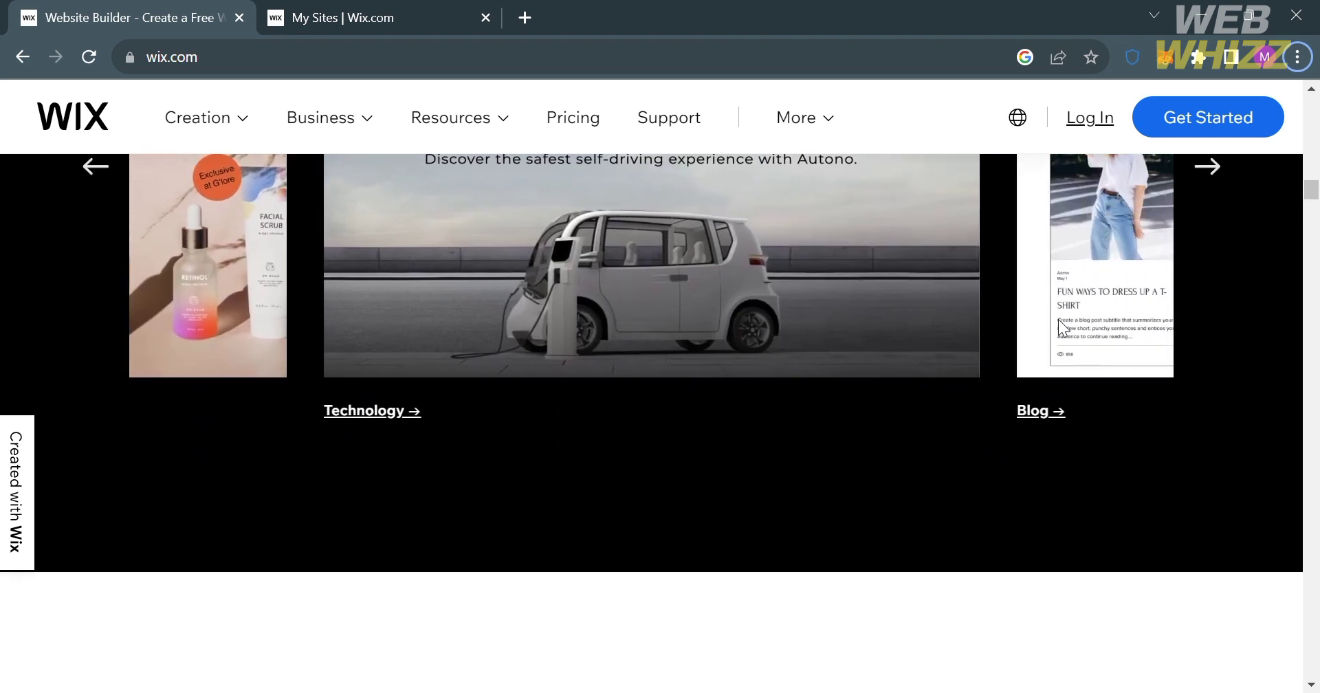
pyautogui.scroll(-8, 1058, 319)
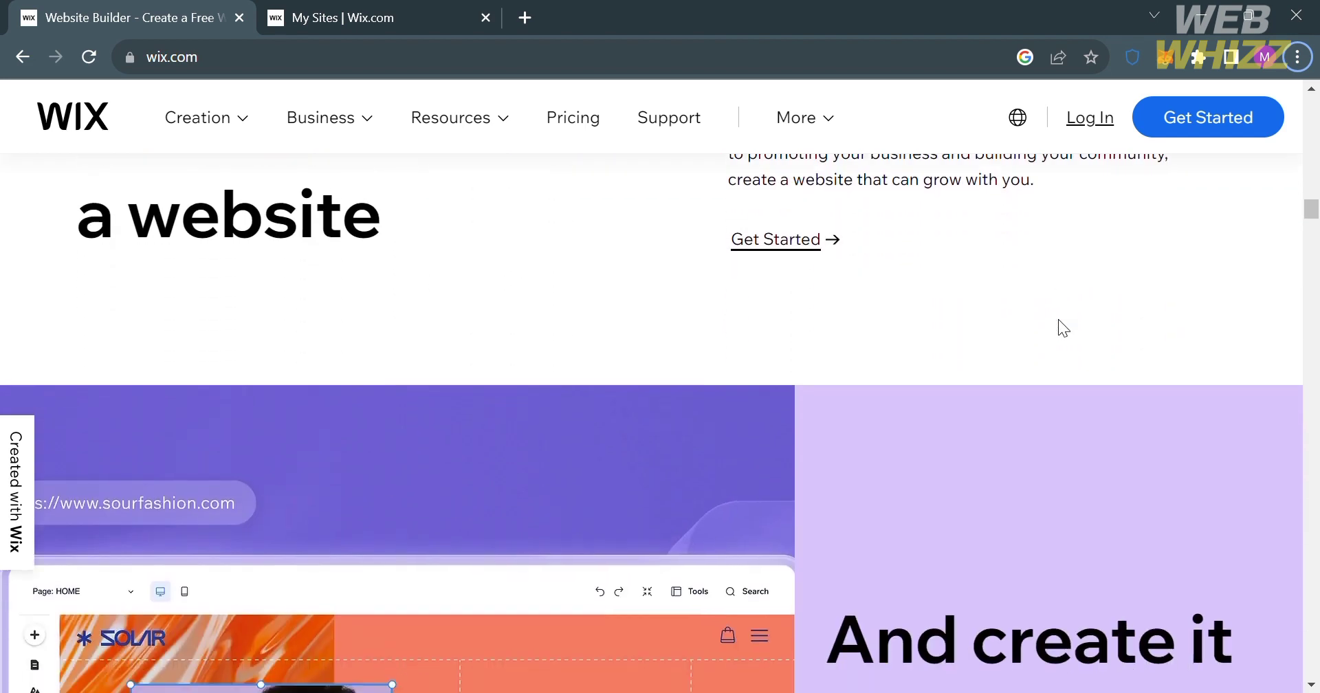
pyautogui.scroll(-3, 1057, 319)
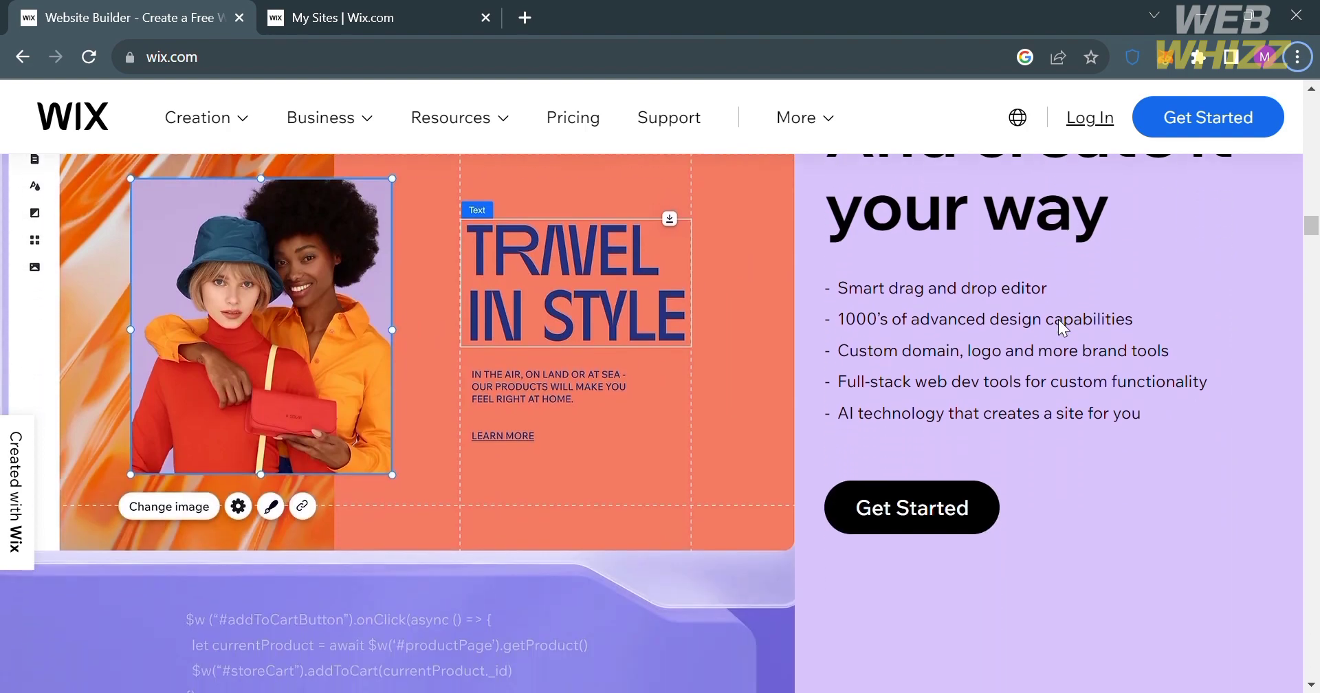
pyautogui.scroll(-15, 1060, 321)
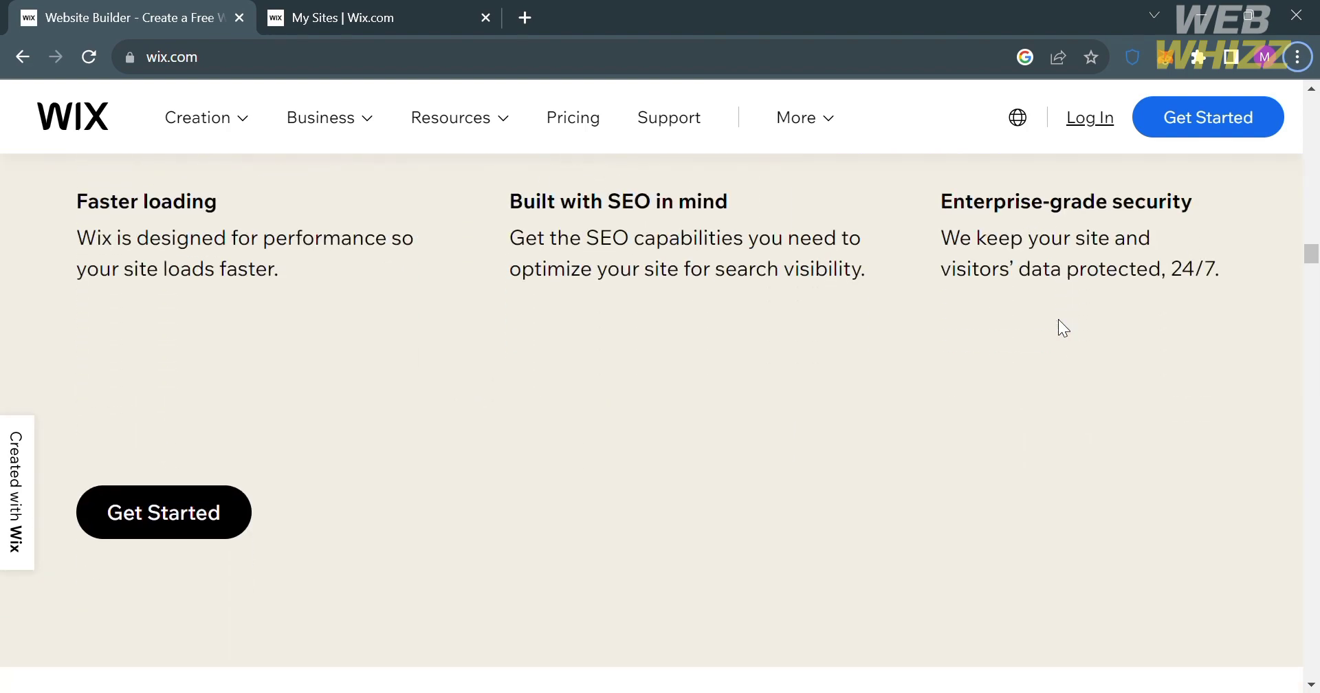
pyautogui.scroll(-20, 1058, 319)
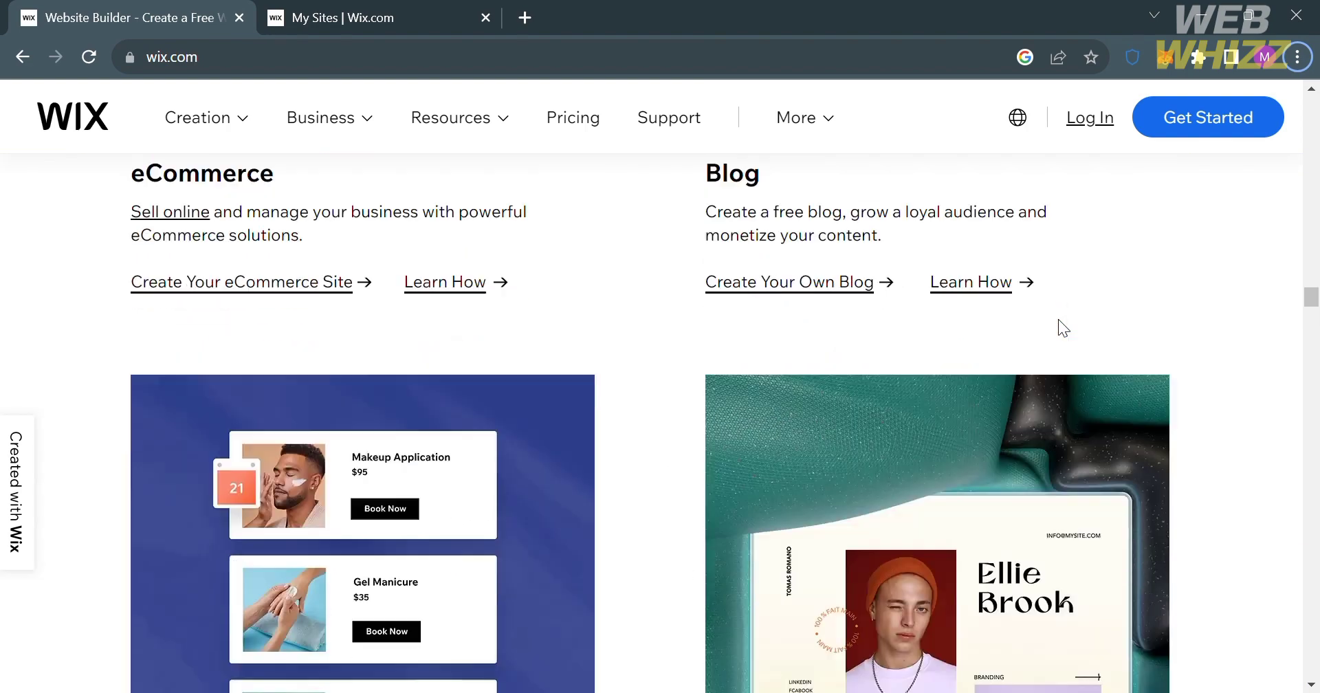
pyautogui.scroll(-12, 1064, 328)
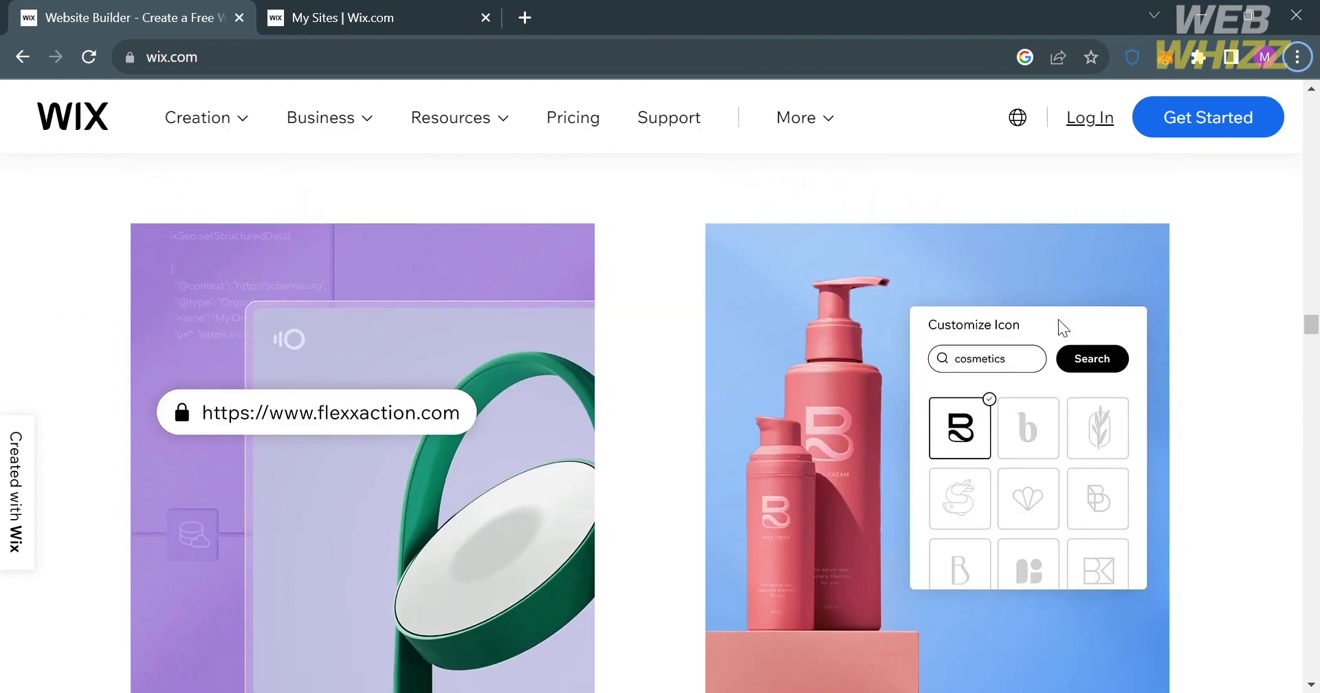
pyautogui.scroll(-15, 1059, 321)
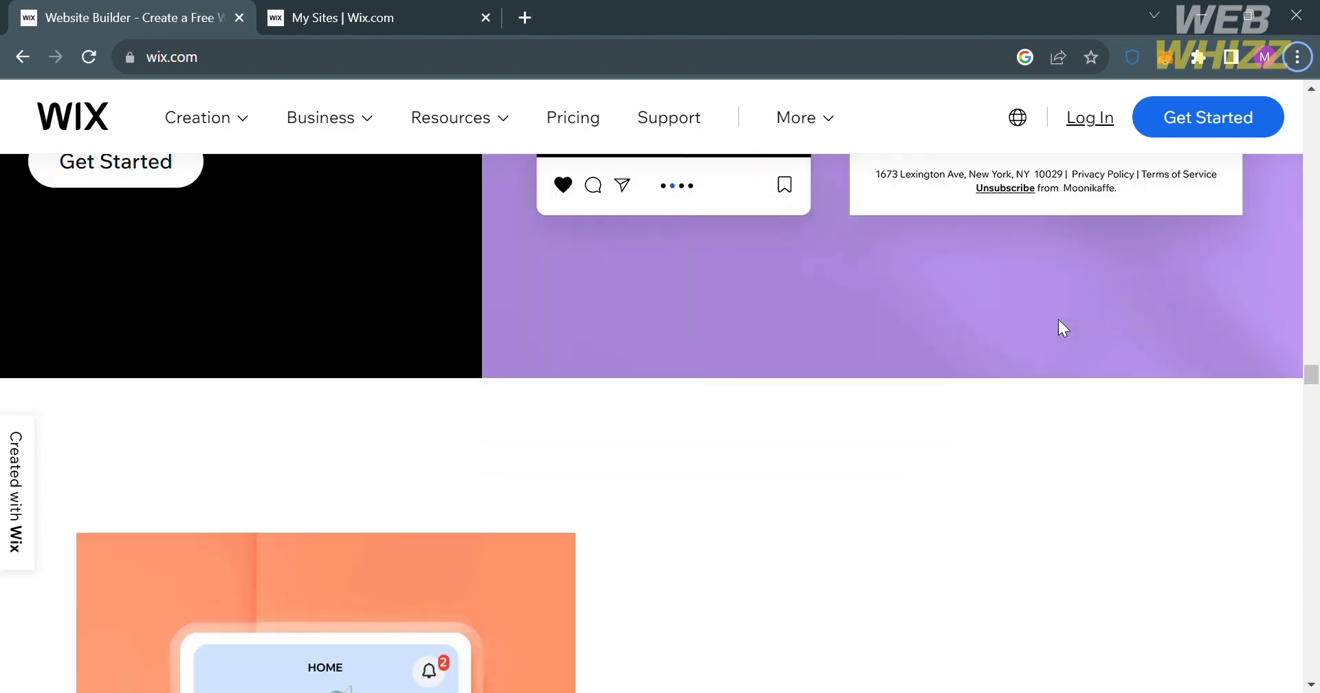
pyautogui.scroll(-15, 1059, 321)
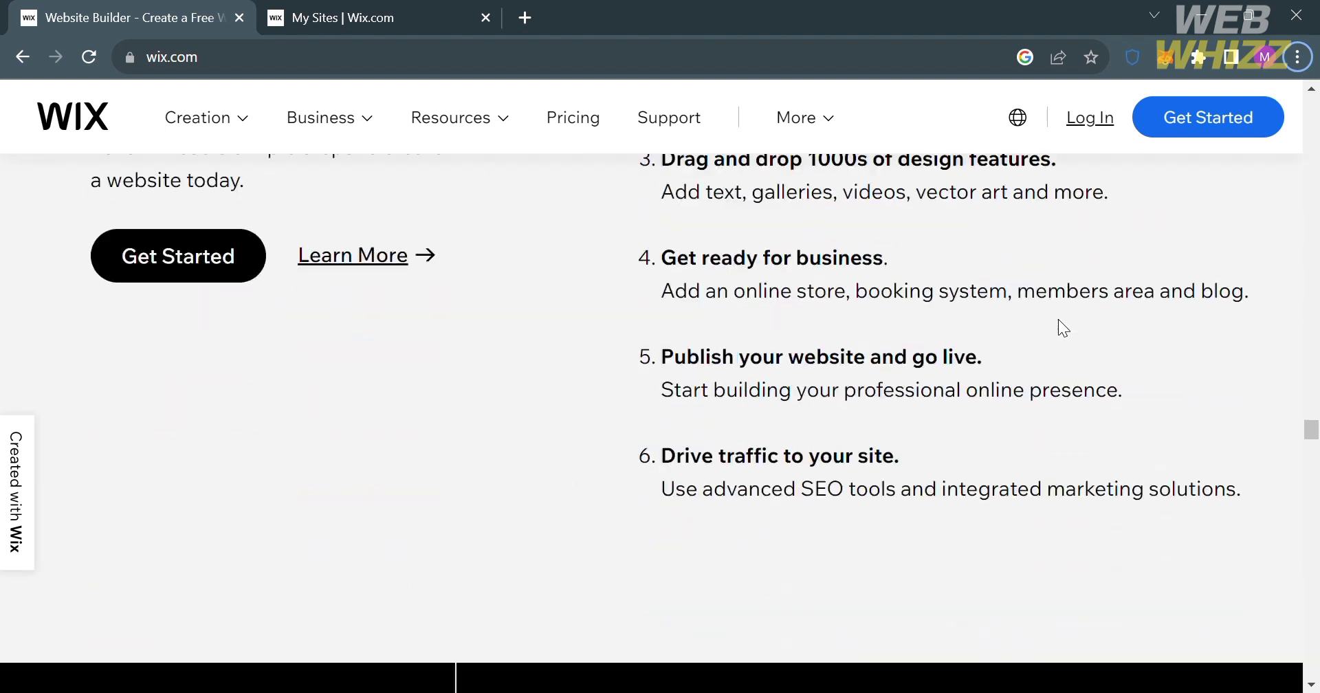
pyautogui.scroll(-15, 1059, 321)
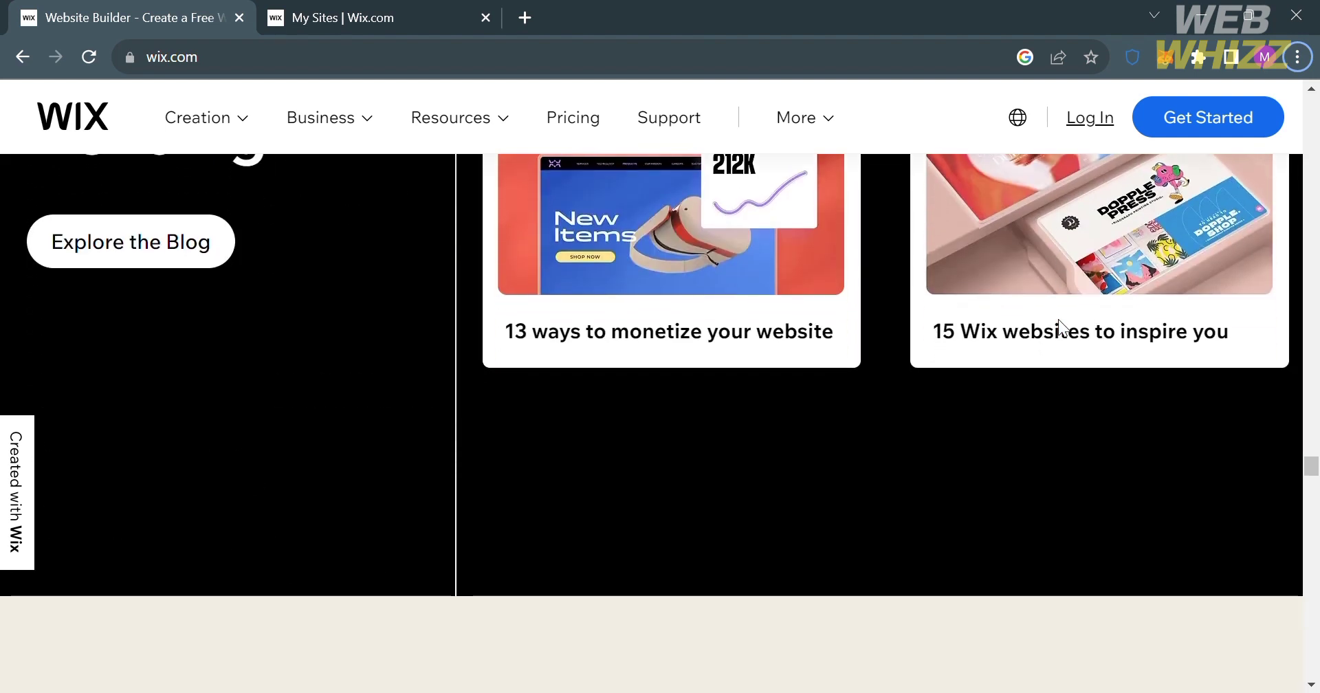
pyautogui.scroll(-15, 1060, 327)
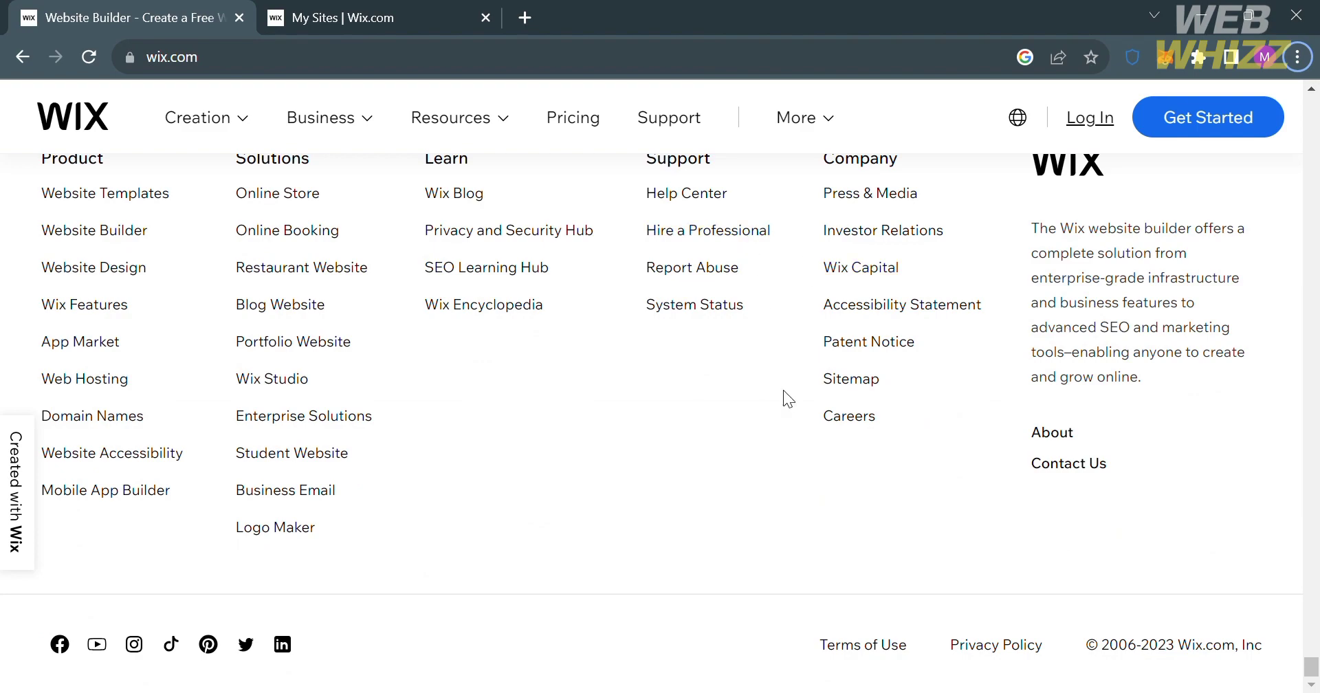
pyautogui.scroll(10, 784, 415)
pyautogui.scroll(15, 784, 415)
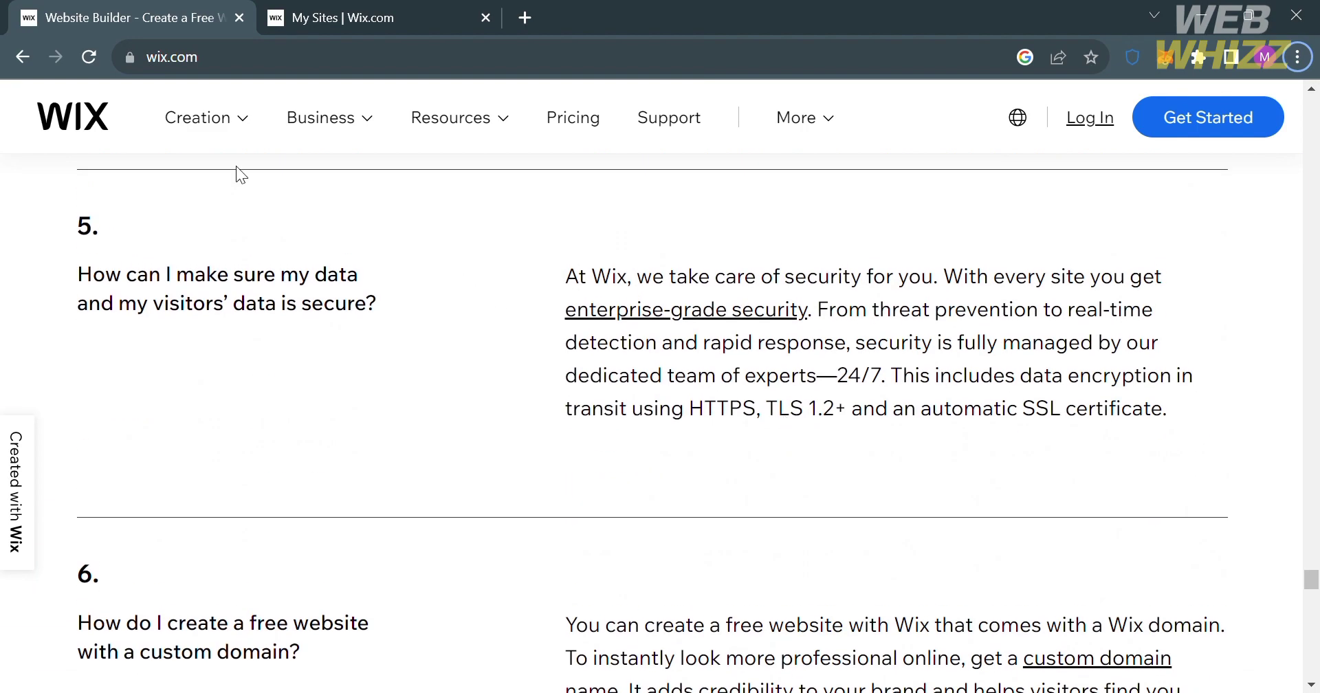
pyautogui.scroll(15, 1112, 341)
pyautogui.scroll(20, 1114, 405)
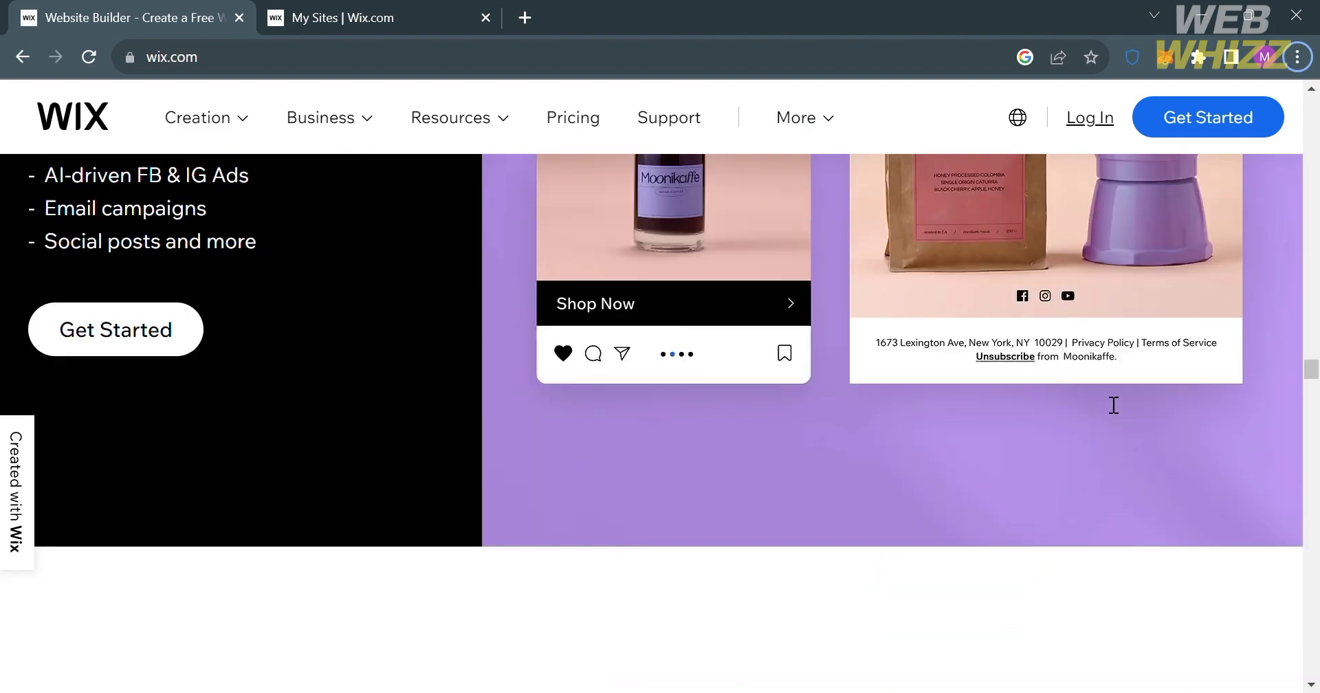
pyautogui.scroll(10, 1114, 405)
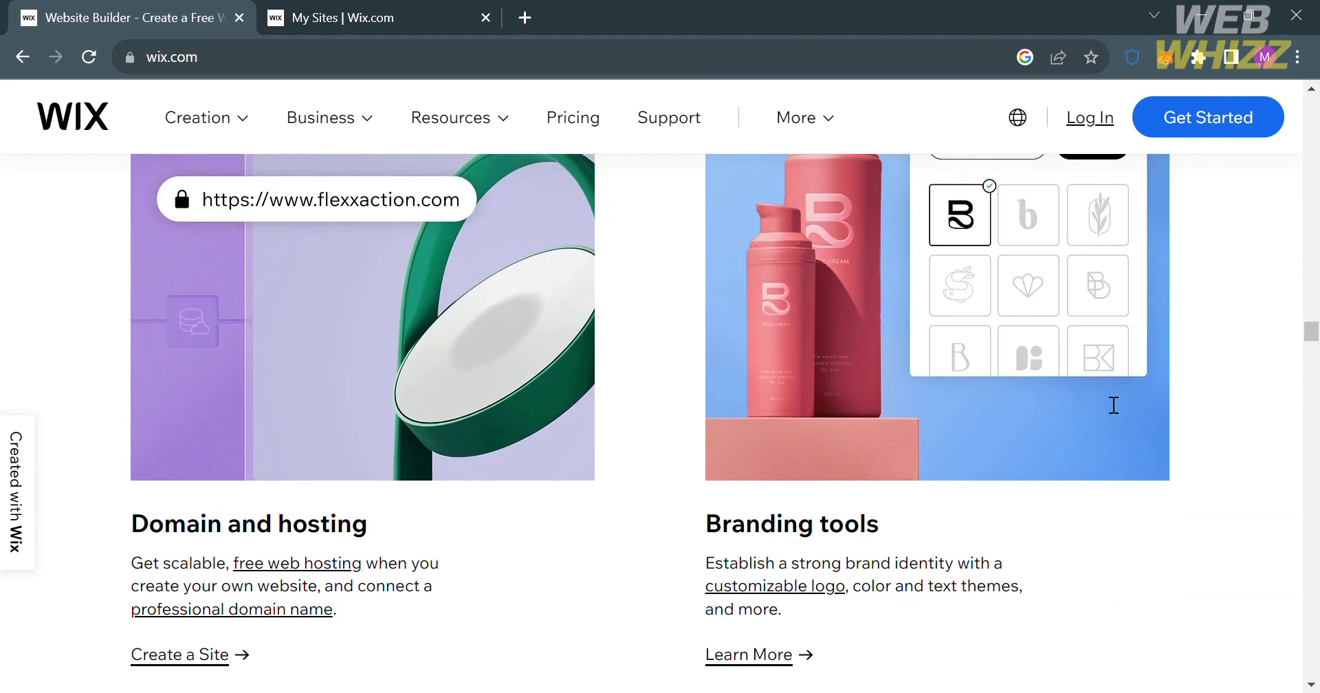
# Open Pricing and compare Website Plans: VIP $24.50, Unlimited $12.50, Combo $8.50, Connect Domain $4.50.
pyautogui.click(593, 125)
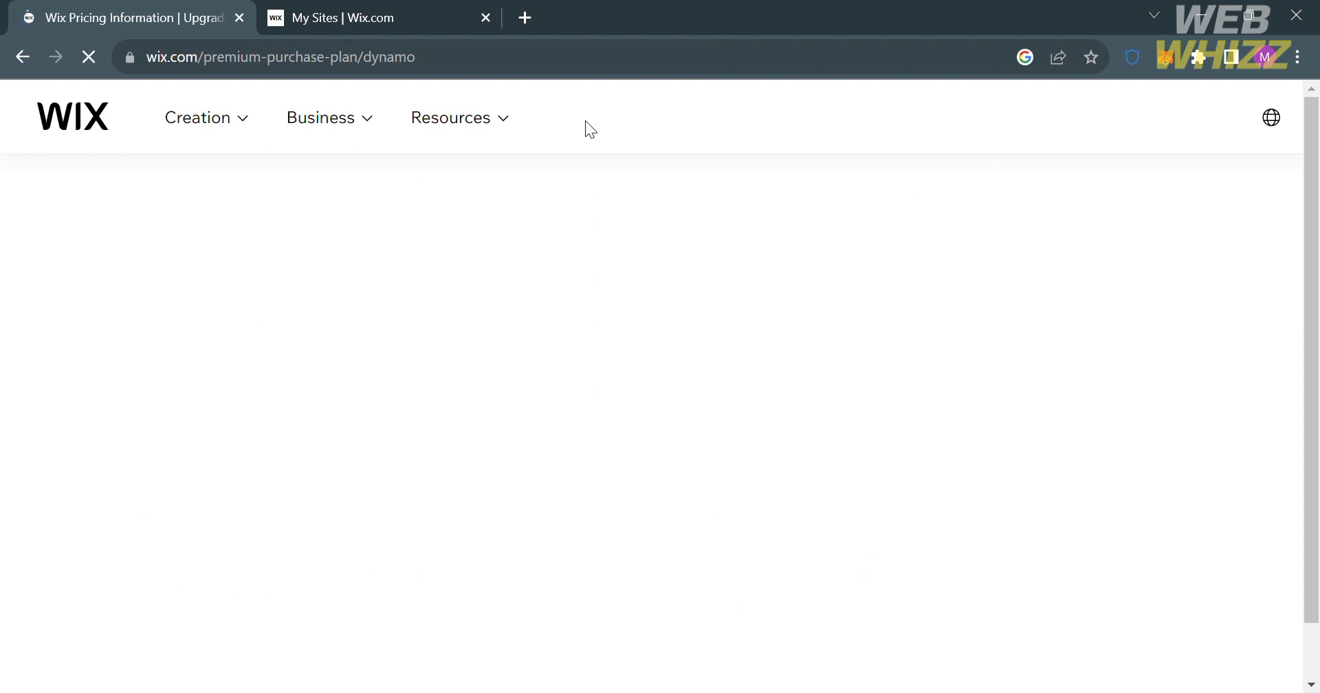
pyautogui.scroll(-1, 1313, 447)
pyautogui.scroll(-3, 1313, 446)
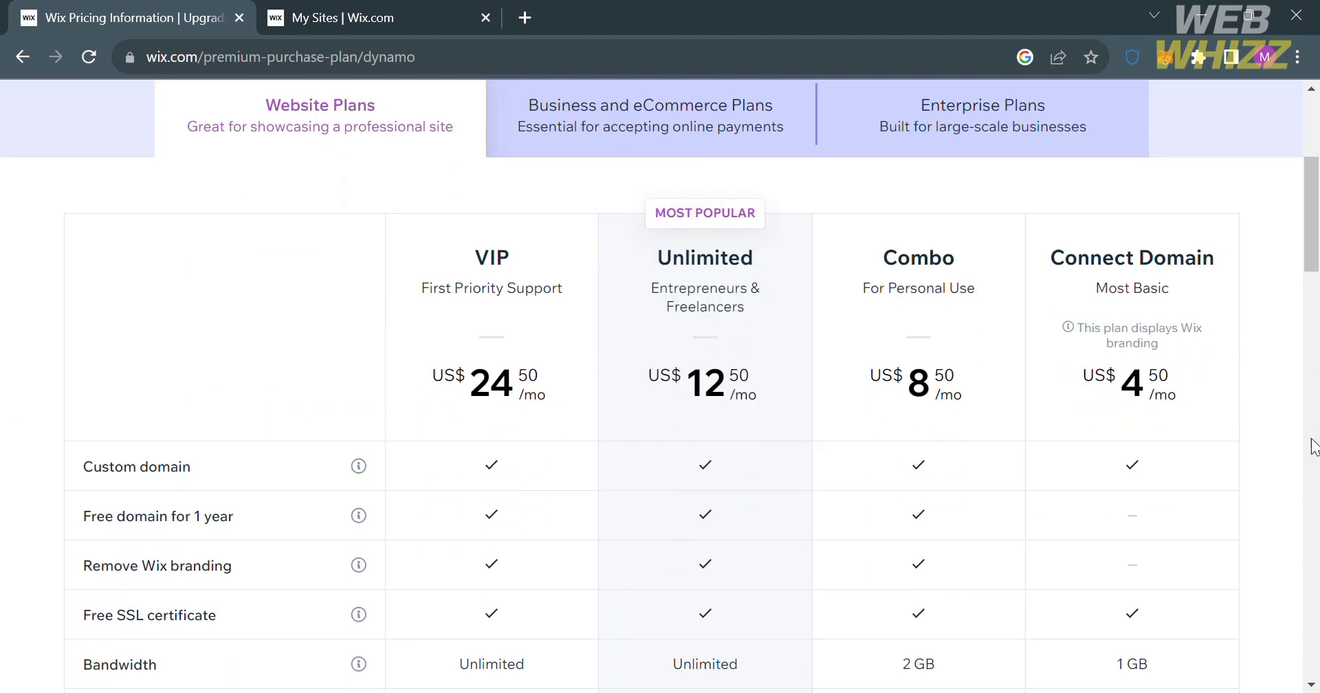
pyautogui.scroll(-1, 1313, 447)
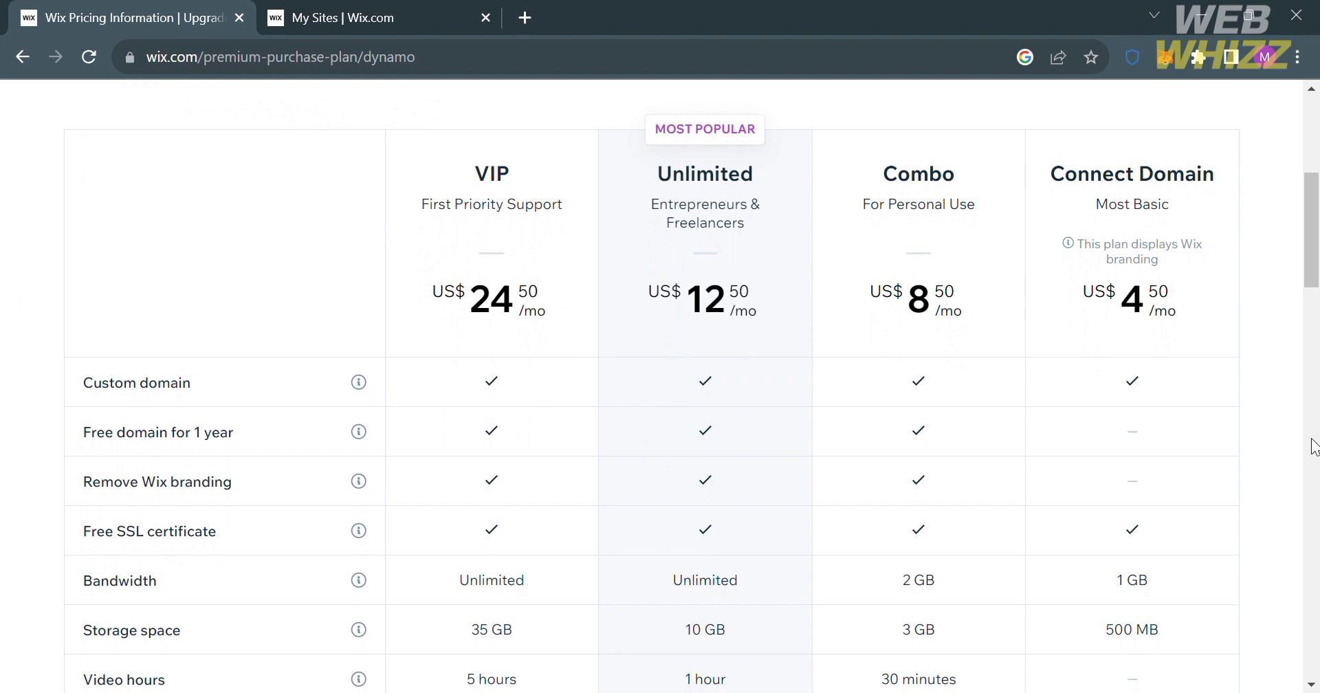
pyautogui.scroll(3, 1093, 450)
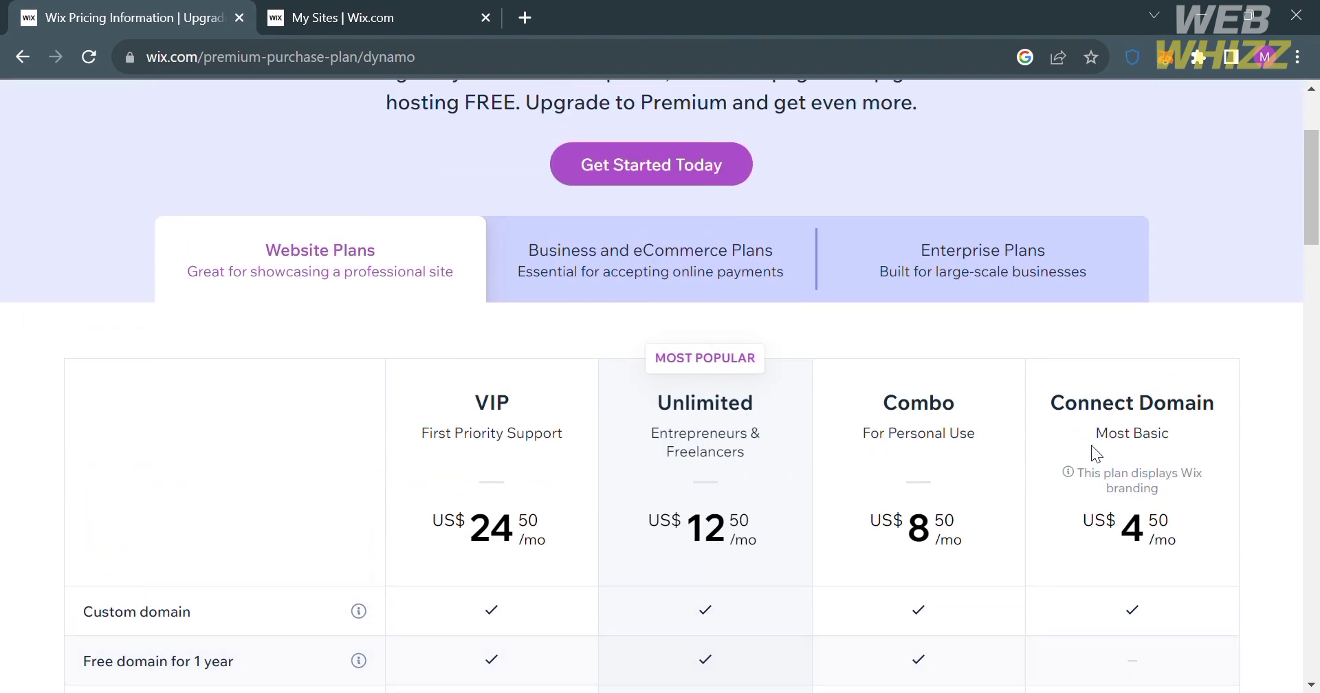
pyautogui.scroll(3, 1091, 445)
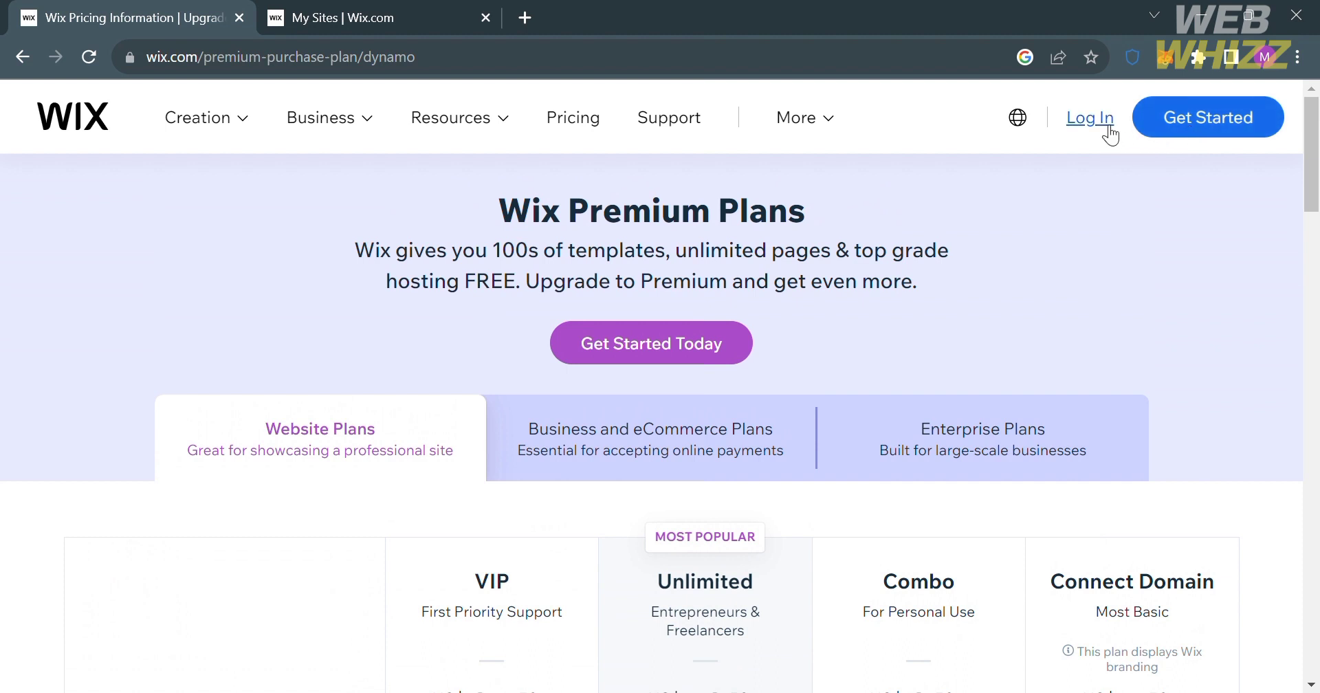
# From the My Sites dashboard, choose Create New Site.
pyautogui.click(378, 11)
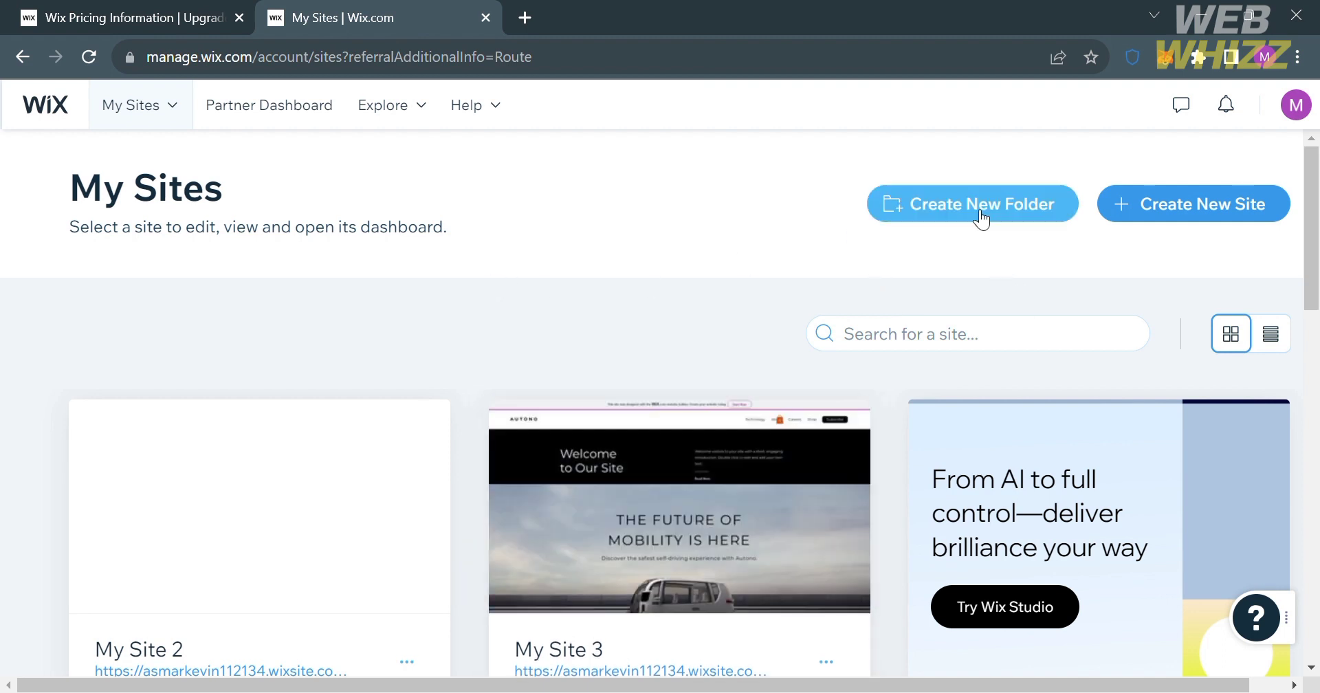
pyautogui.click(1218, 218)
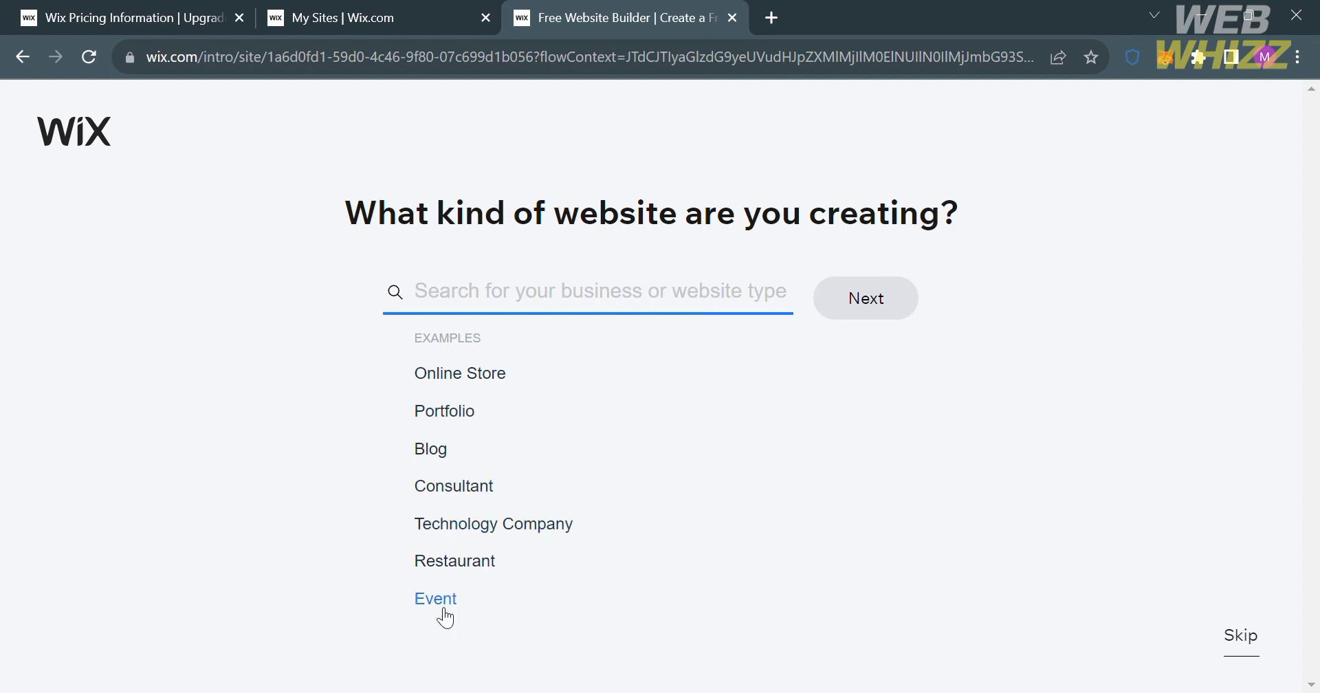
# Choose Sports Team Fan Club as the site type and name the site 'Lakers Fan Club'.
pyautogui.write('Sports Team')
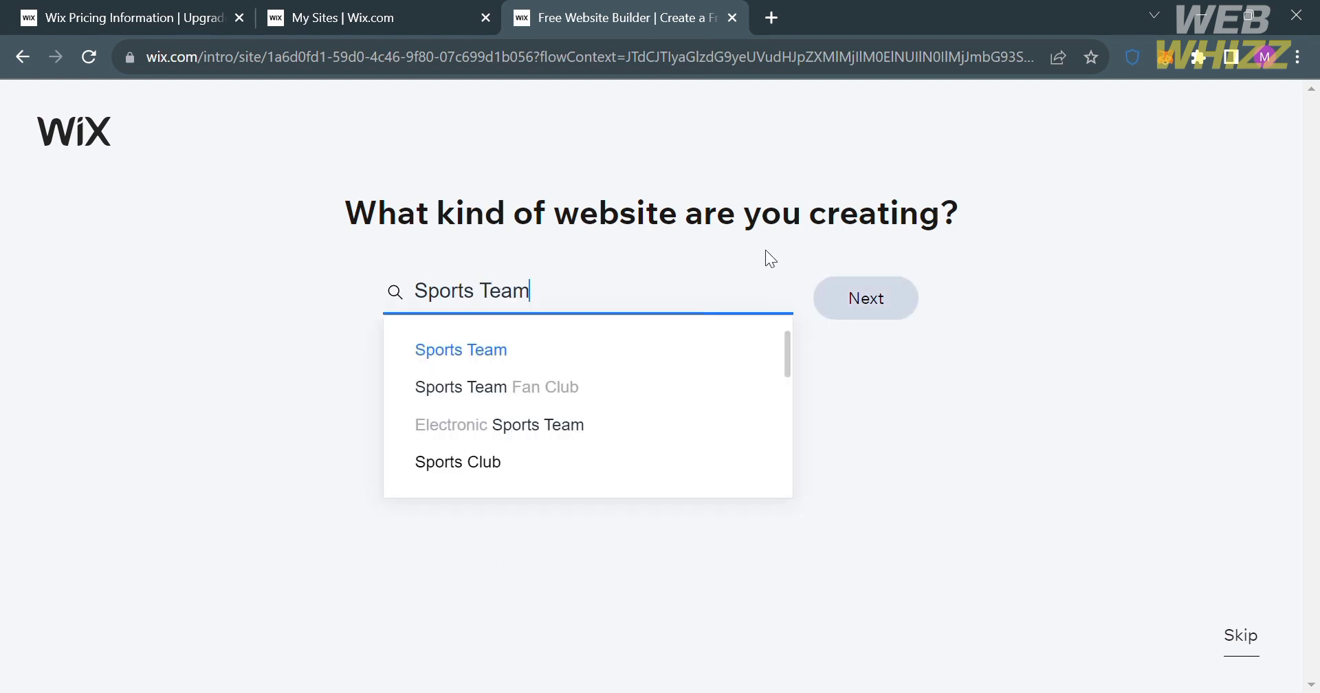
pyautogui.click(628, 406)
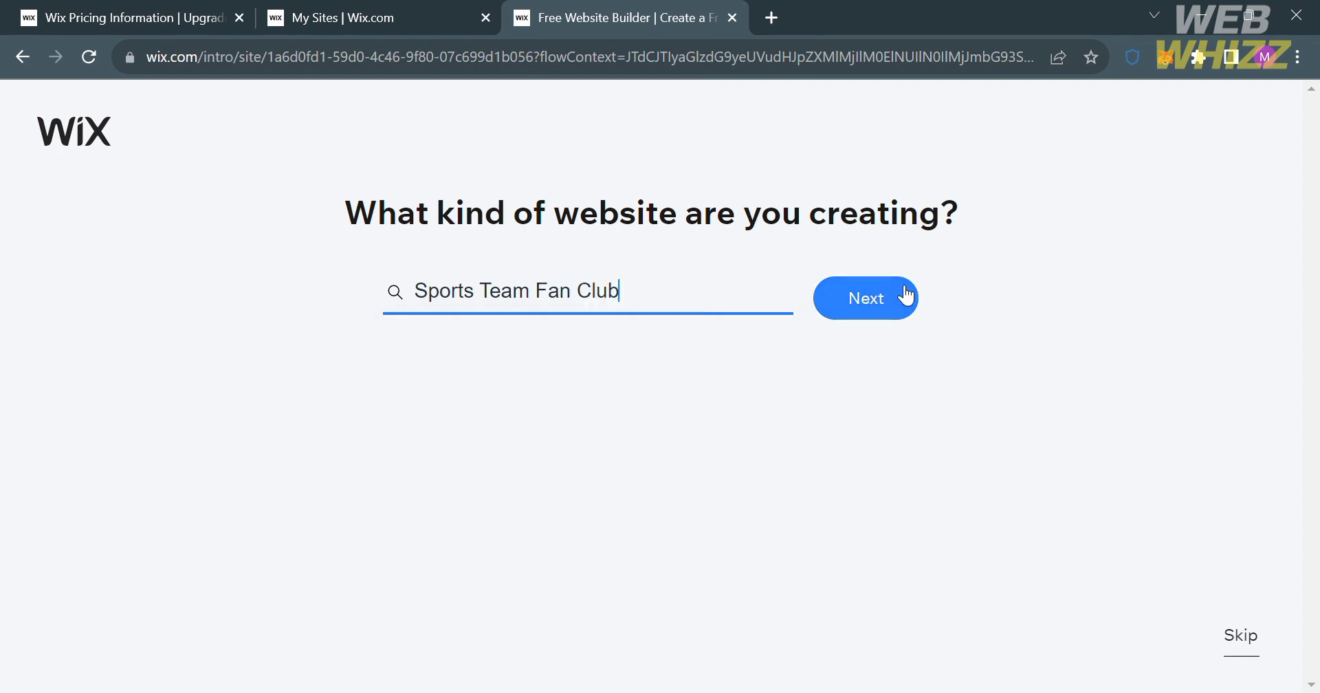
pyautogui.click(874, 309)
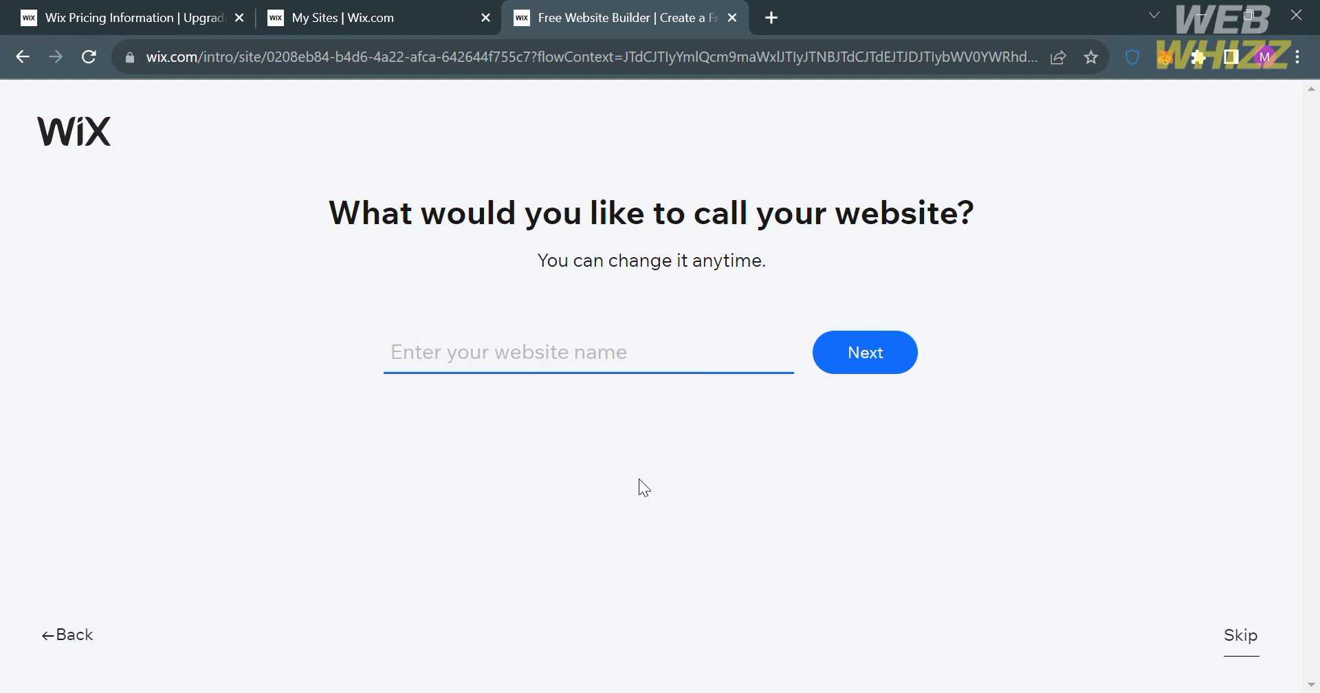
pyautogui.write('Lakers')
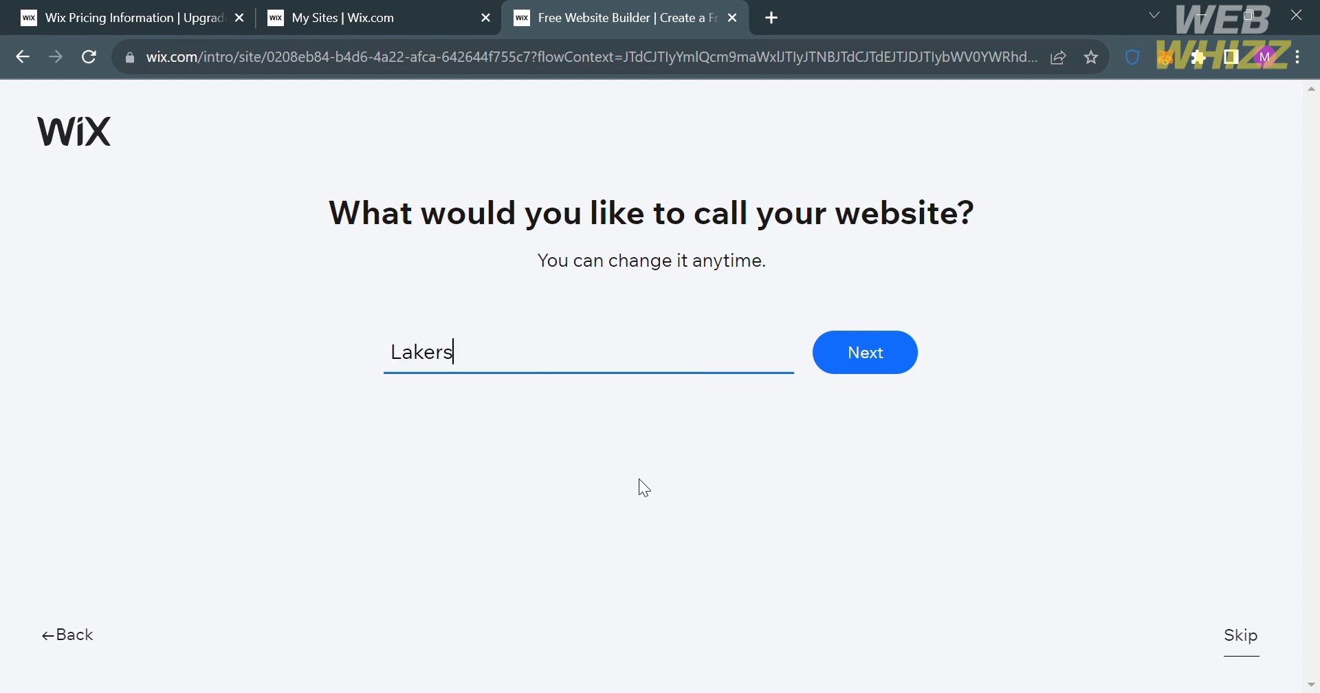
pyautogui.write(' Fan Club')
pyautogui.click(865, 362)
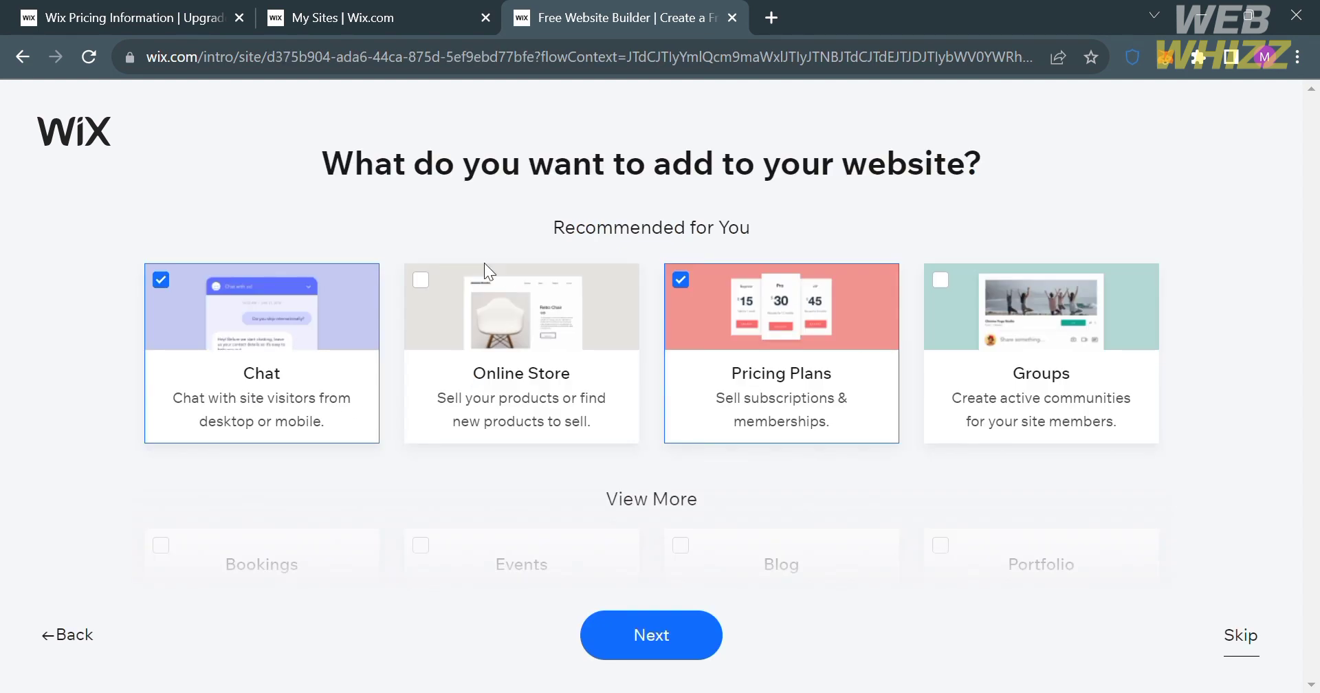
# Leave Pricing Plans unticked and add the Online Store and Groups apps.
pyautogui.click(698, 284)
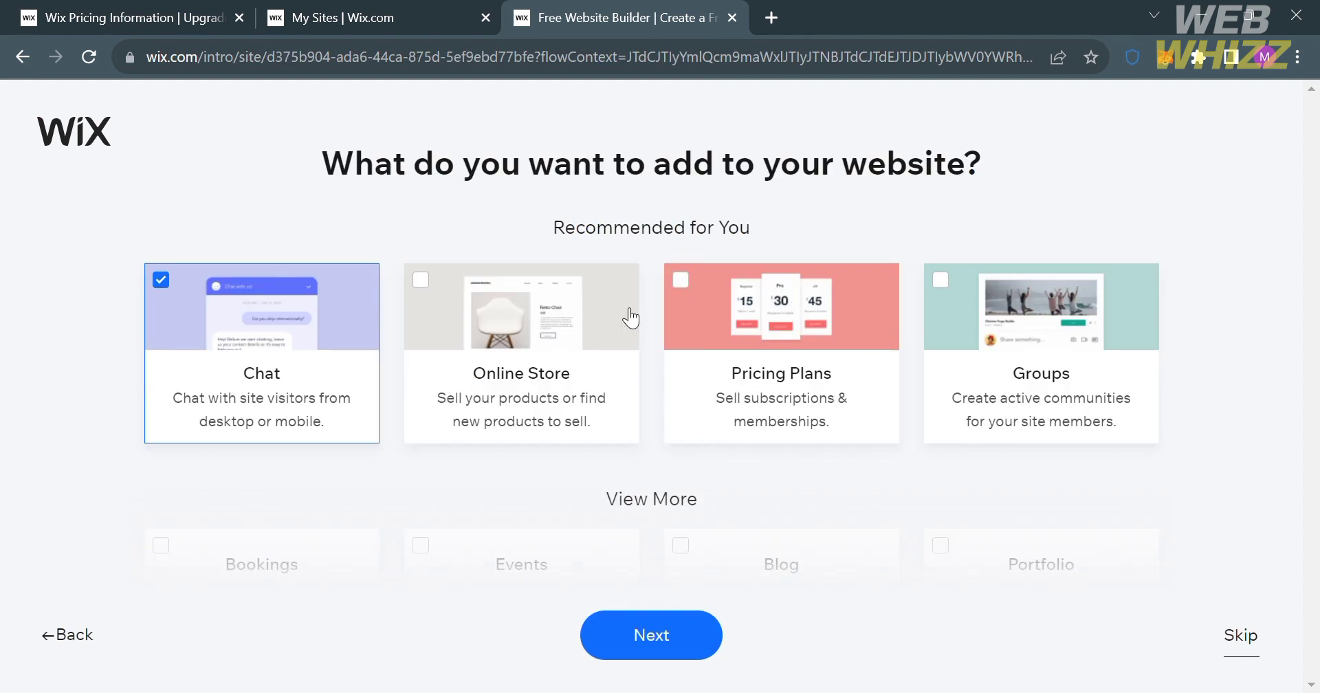
pyautogui.click(431, 286)
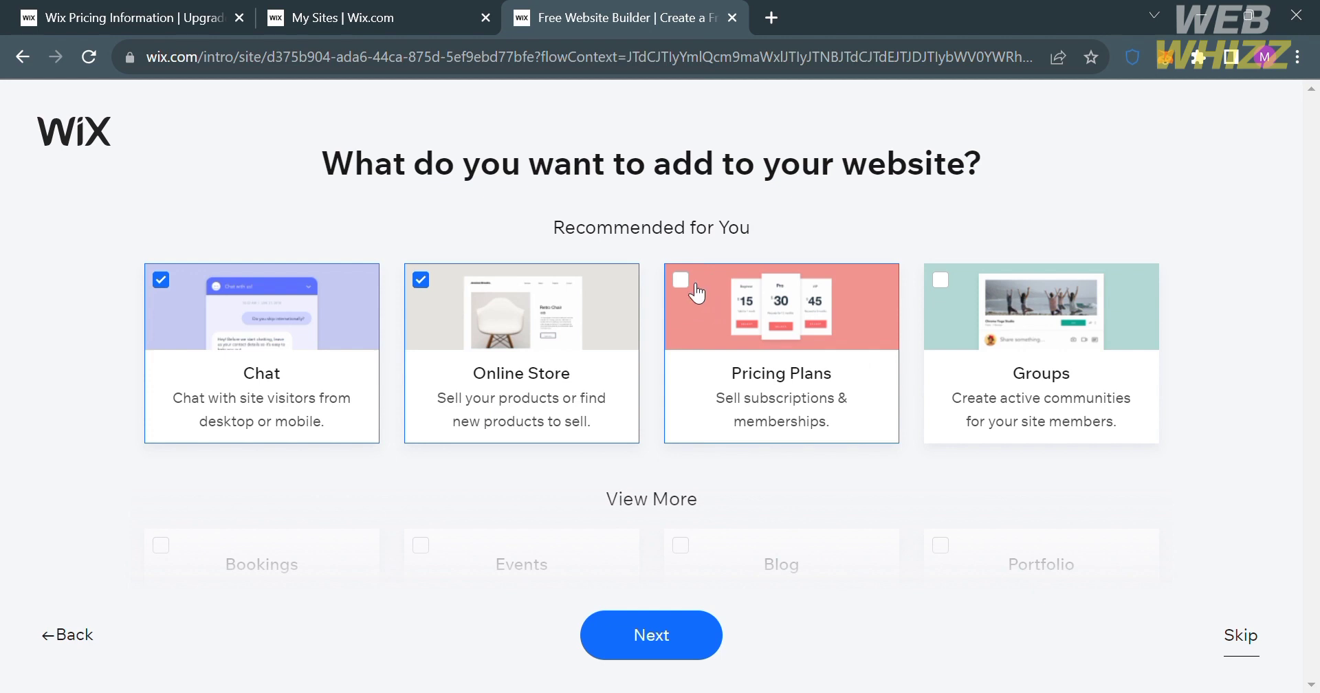
pyautogui.click(695, 287)
pyautogui.click(690, 285)
pyautogui.scroll(-2, 690, 285)
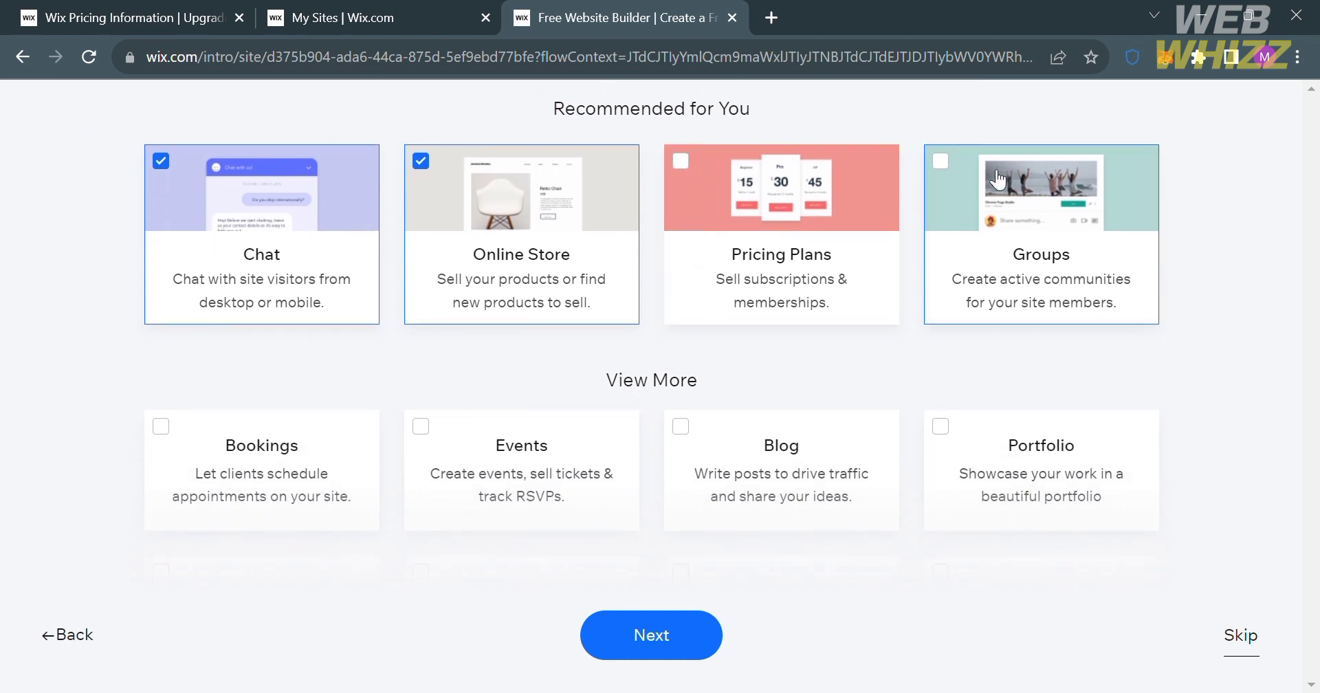
pyautogui.click(958, 178)
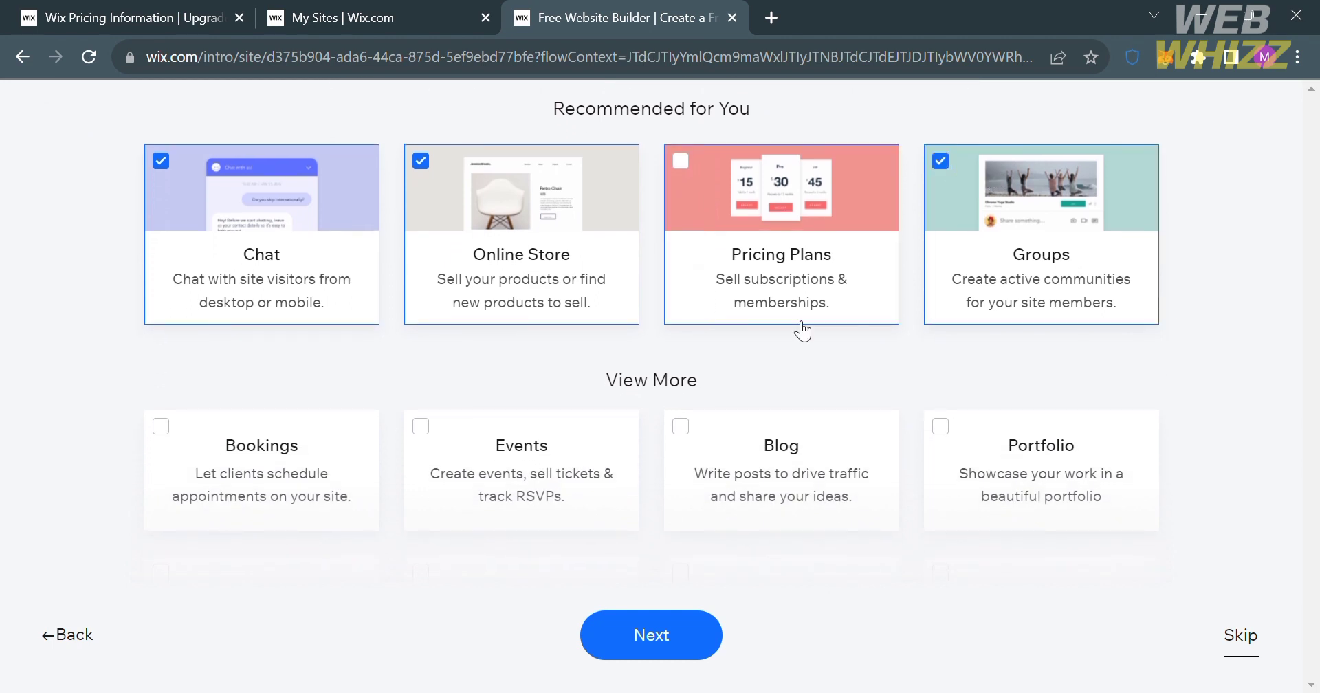
pyautogui.scroll(-3, 802, 331)
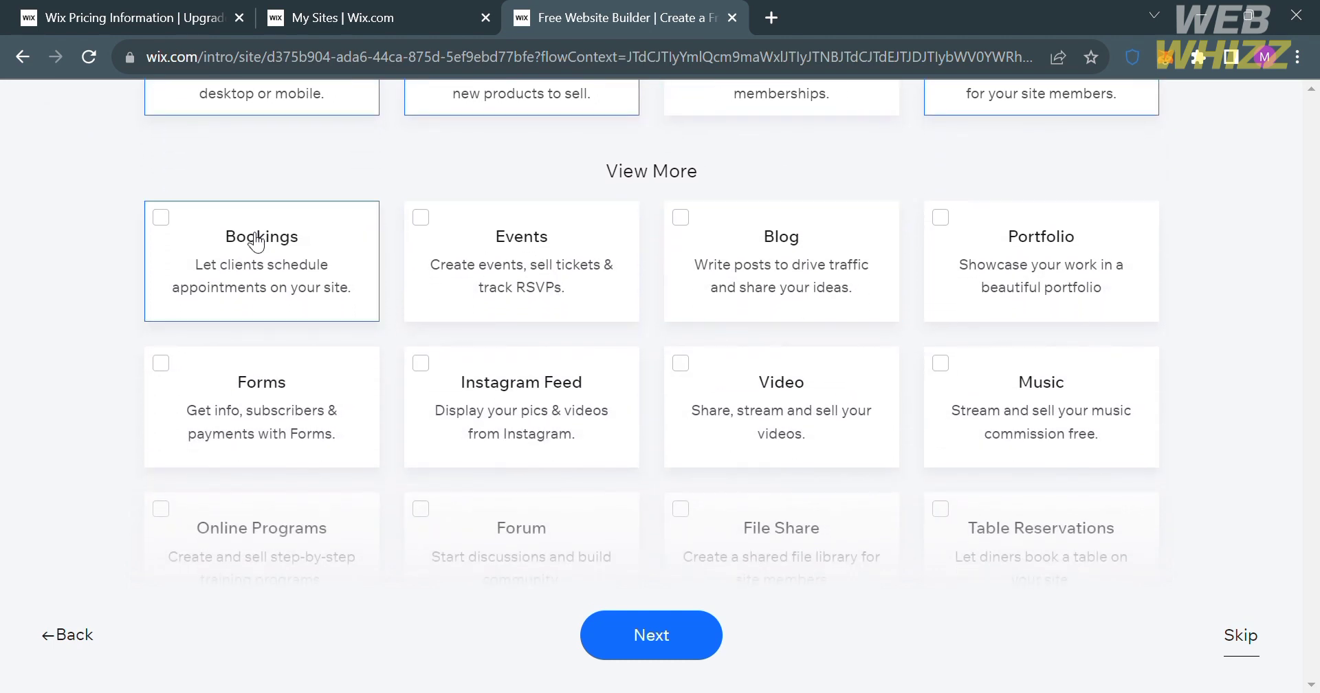
# Add Bookings, Events, Blog, Portfolio, Instagram Feed and Video, then continue setup.
pyautogui.click(227, 234)
pyautogui.click(510, 247)
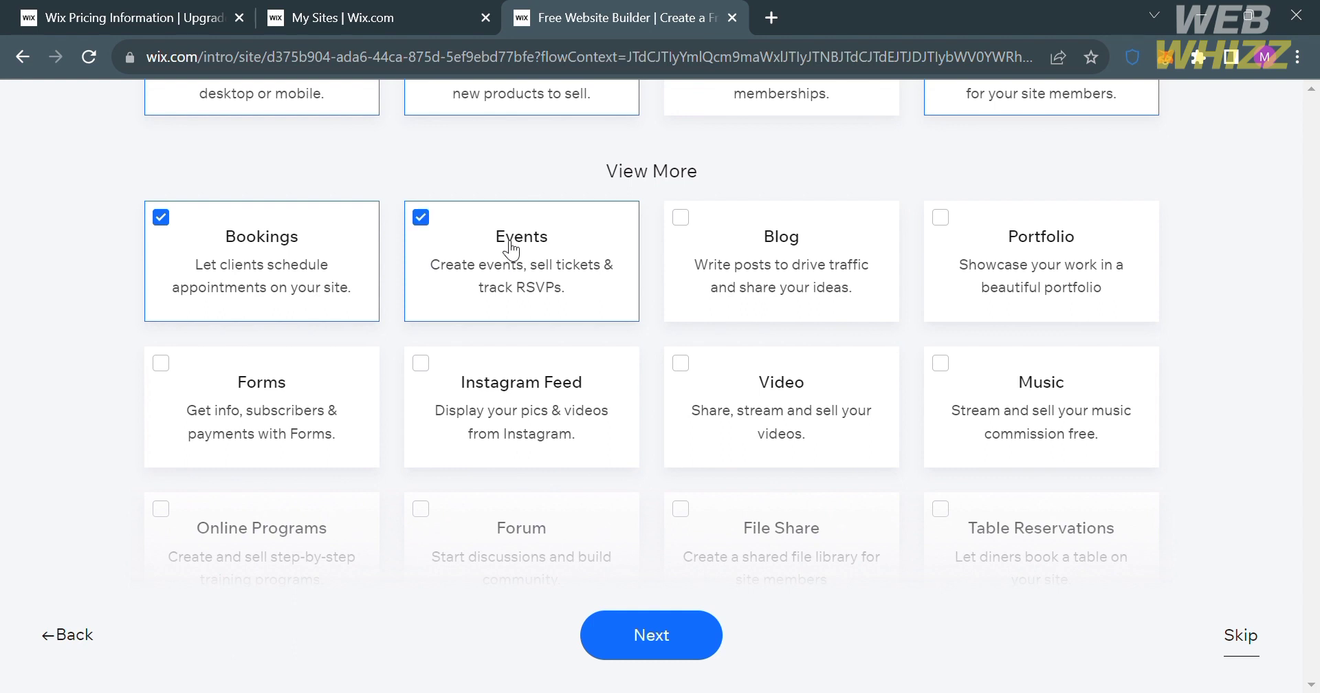
pyautogui.click(734, 248)
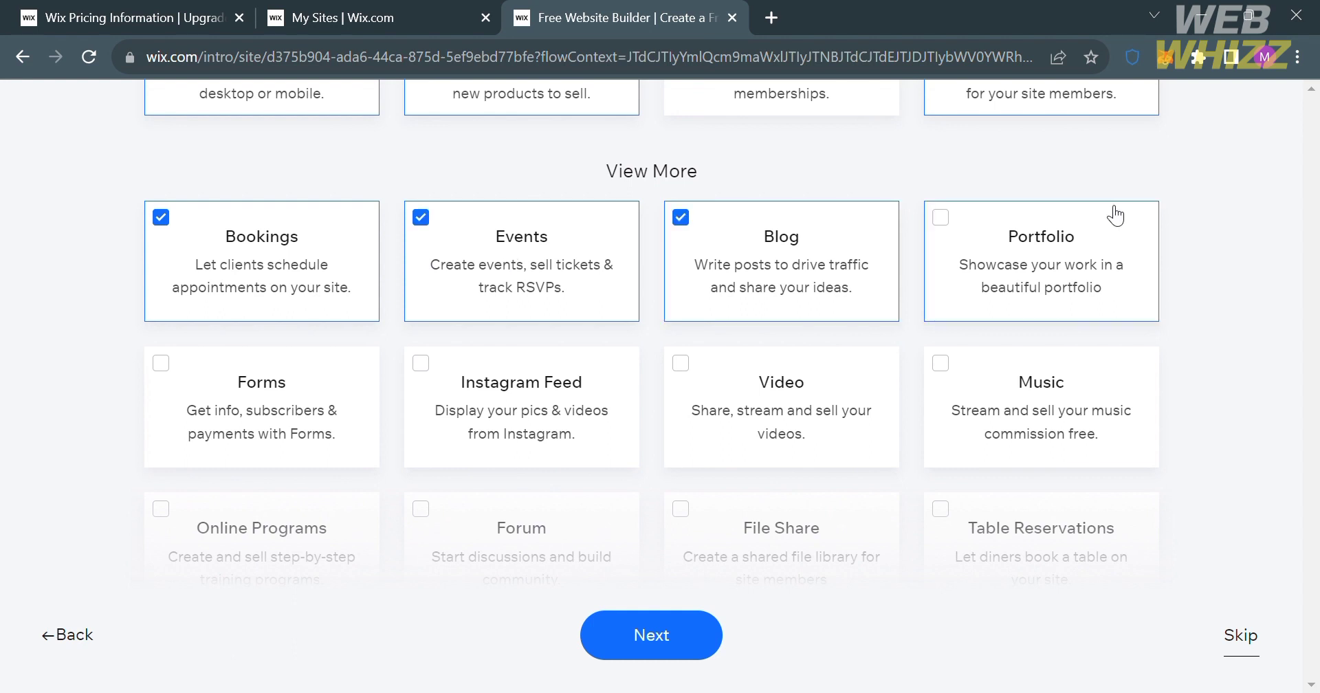
pyautogui.click(1072, 268)
pyautogui.click(583, 440)
pyautogui.click(882, 411)
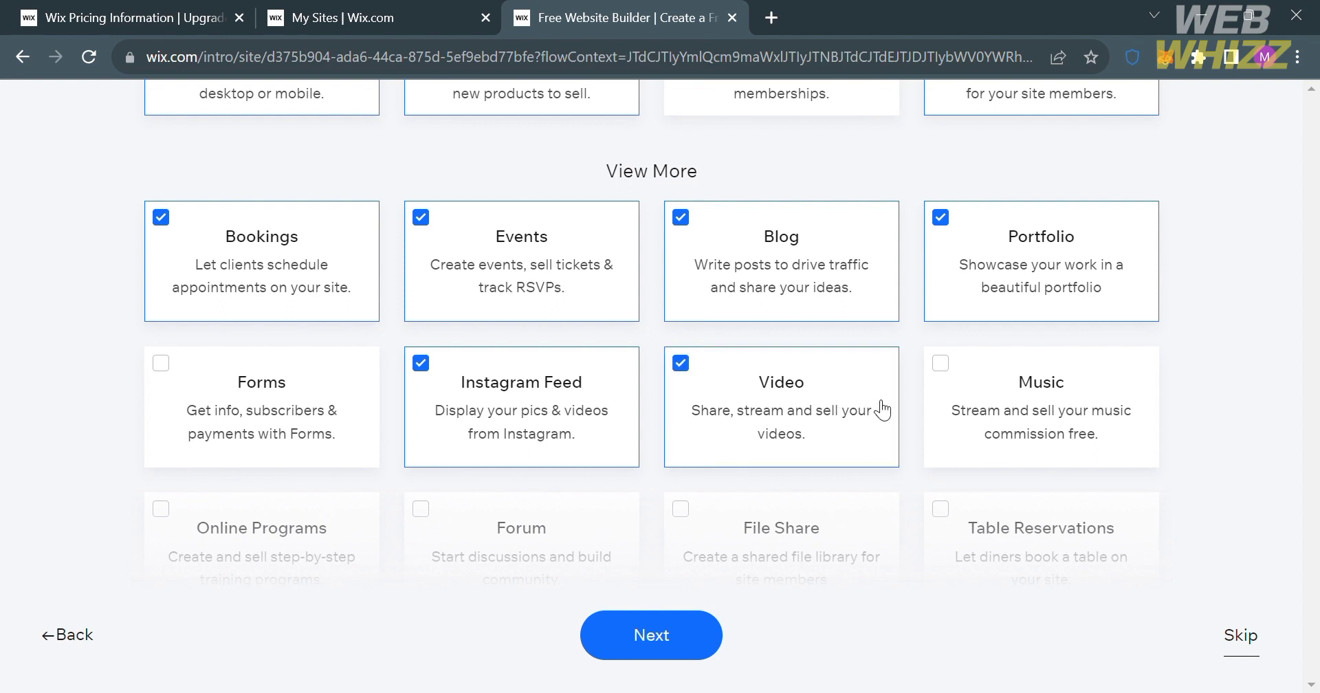
pyautogui.scroll(-4, 882, 410)
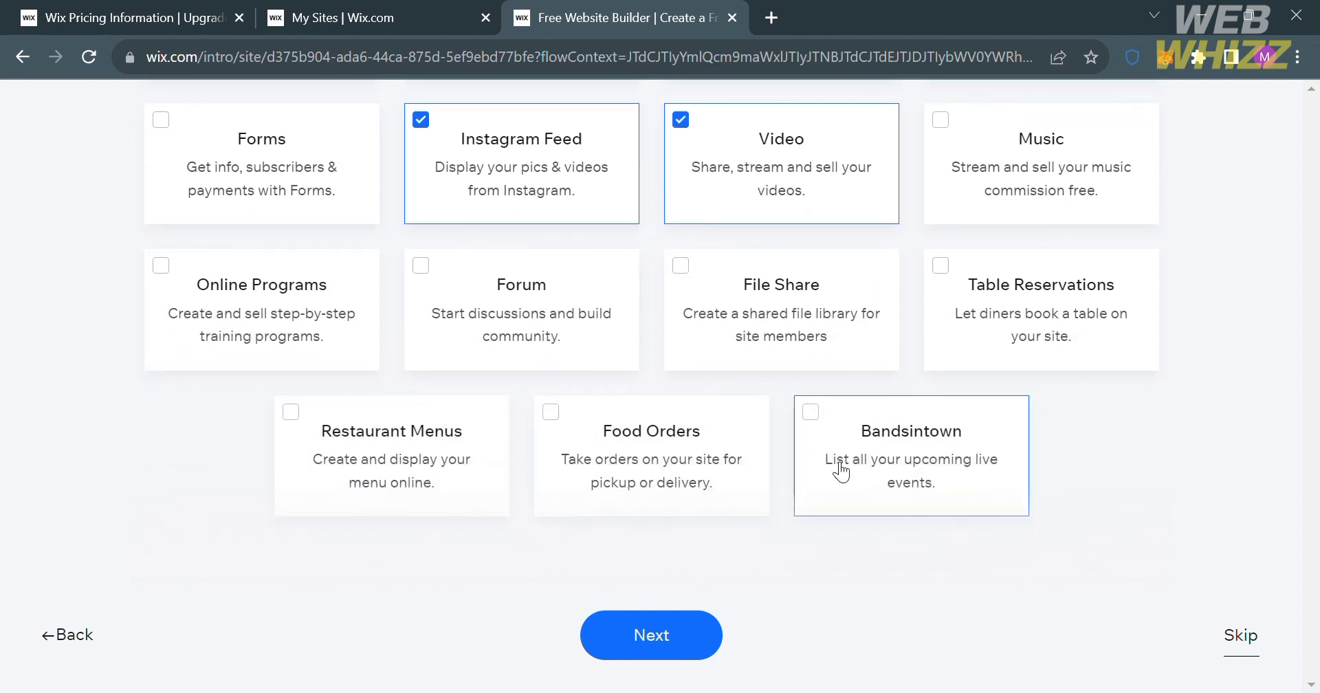
pyautogui.click(670, 636)
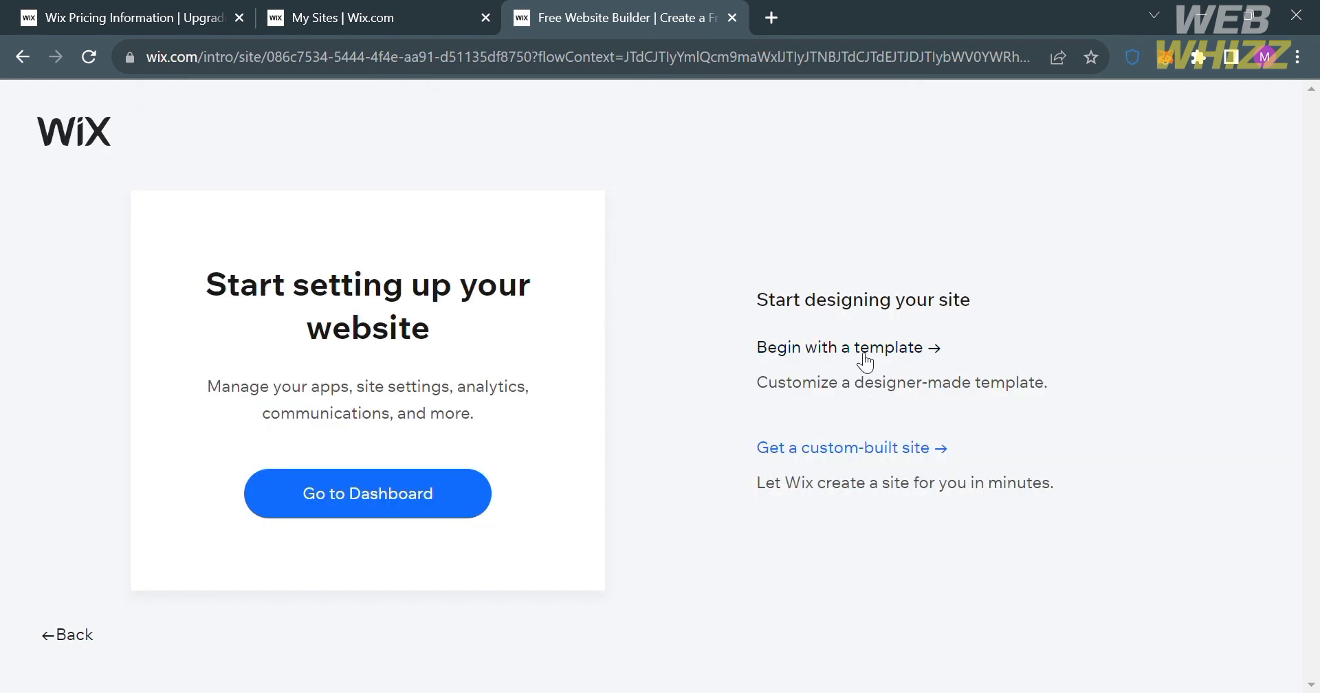
# Begin with a template and browse the Most Popular templates gallery.
pyautogui.click(864, 354)
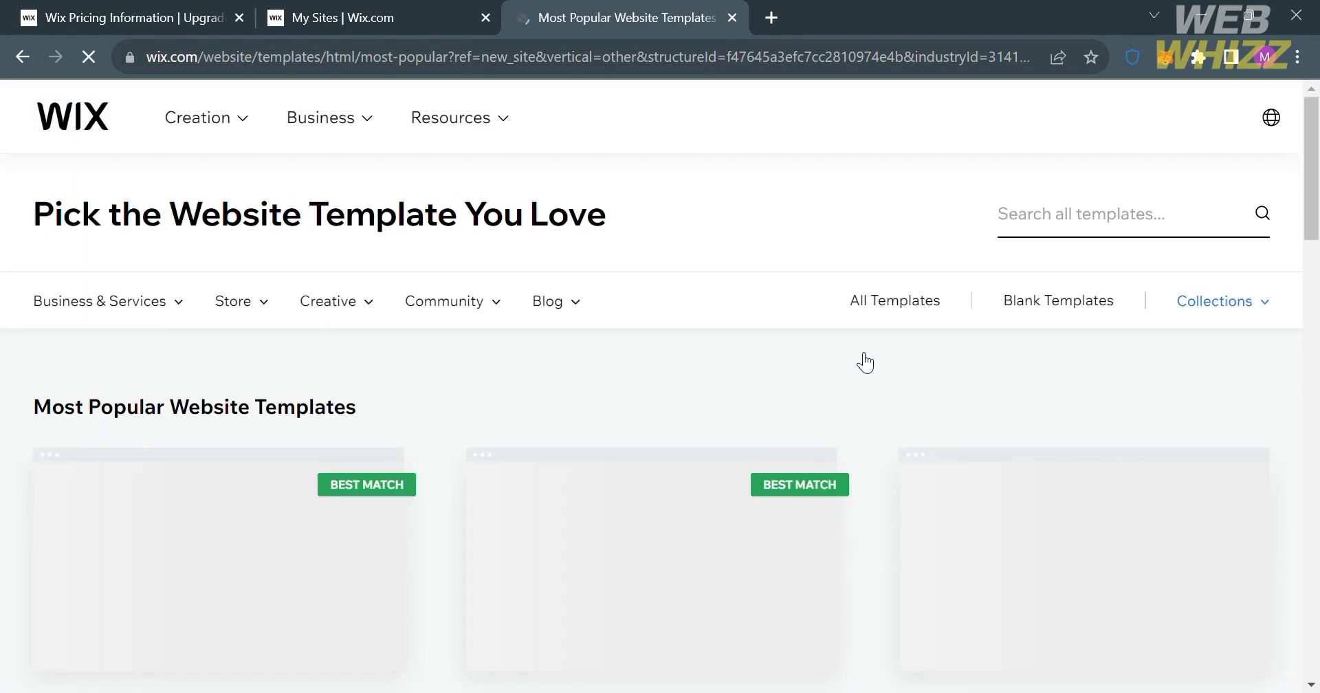
pyautogui.scroll(-4, 865, 362)
pyautogui.scroll(3, 865, 362)
pyautogui.scroll(1, 865, 362)
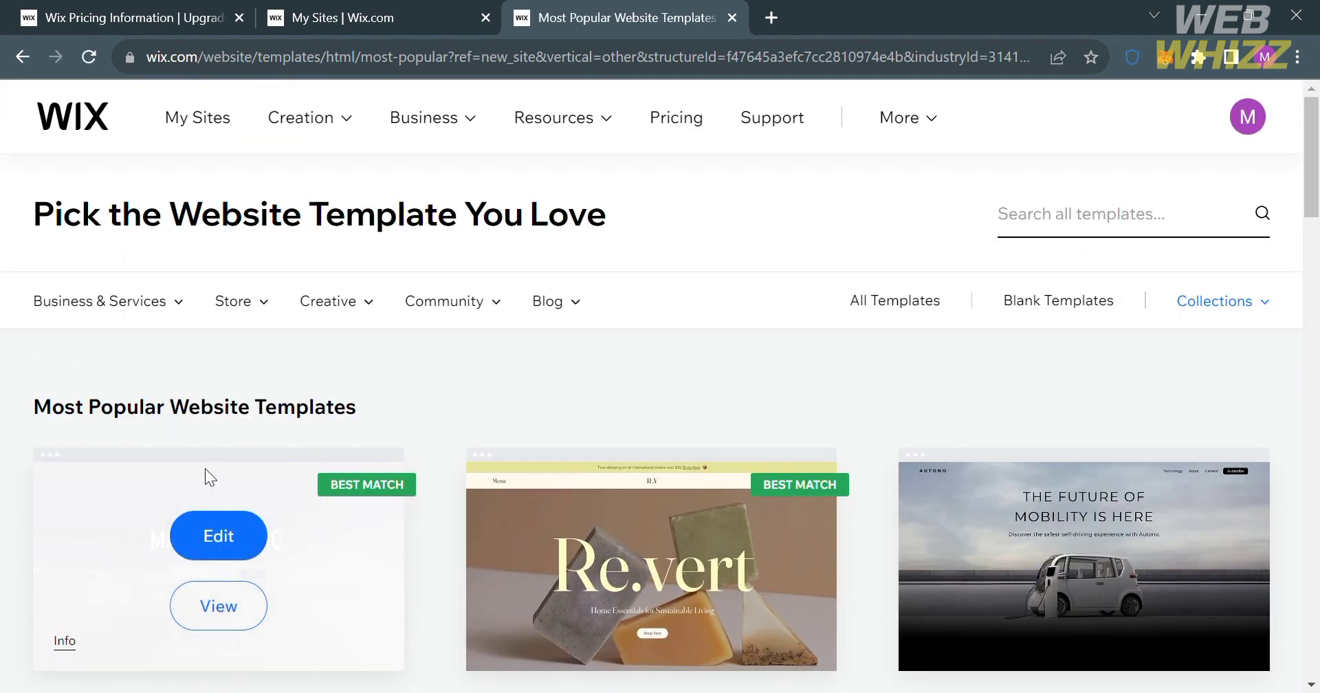
pyautogui.moveTo(822, 468)
pyautogui.scroll(-1, 822, 468)
pyautogui.scroll(-2, 822, 471)
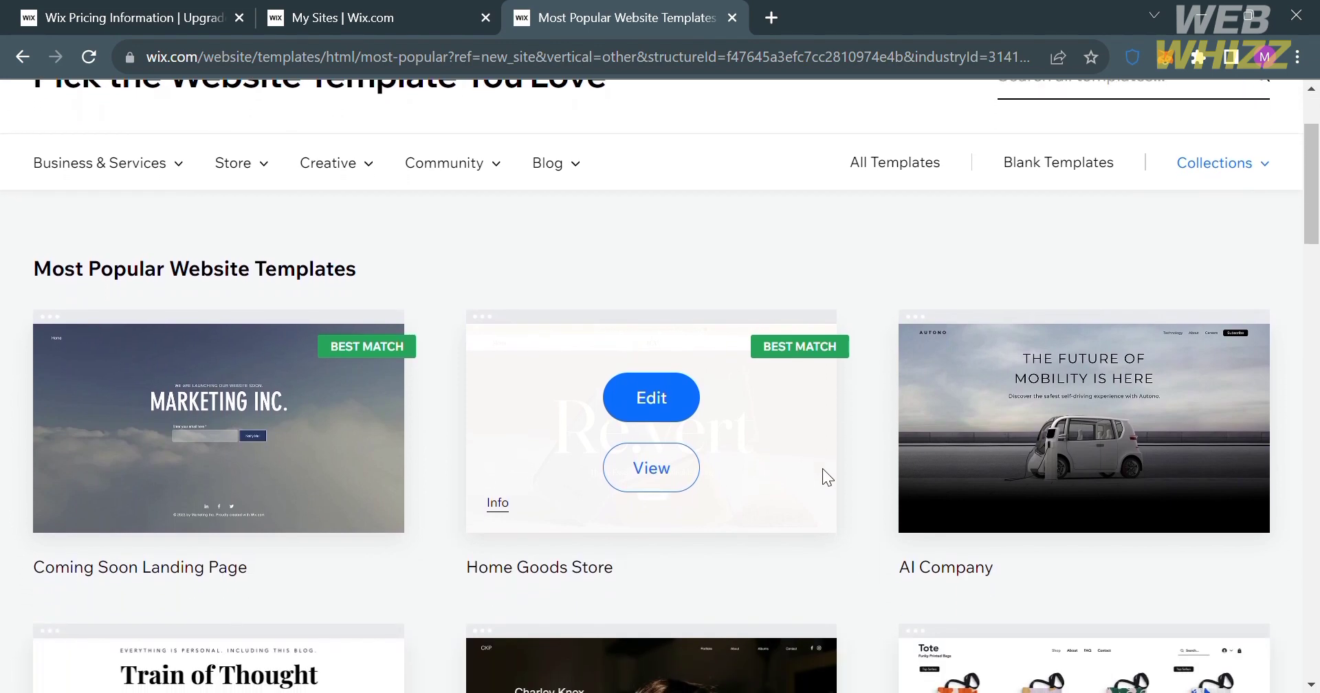
pyautogui.scroll(3, 822, 471)
# Search templates for 'Sports' and browse the Sports Fan Club results.
pyautogui.click(1053, 219)
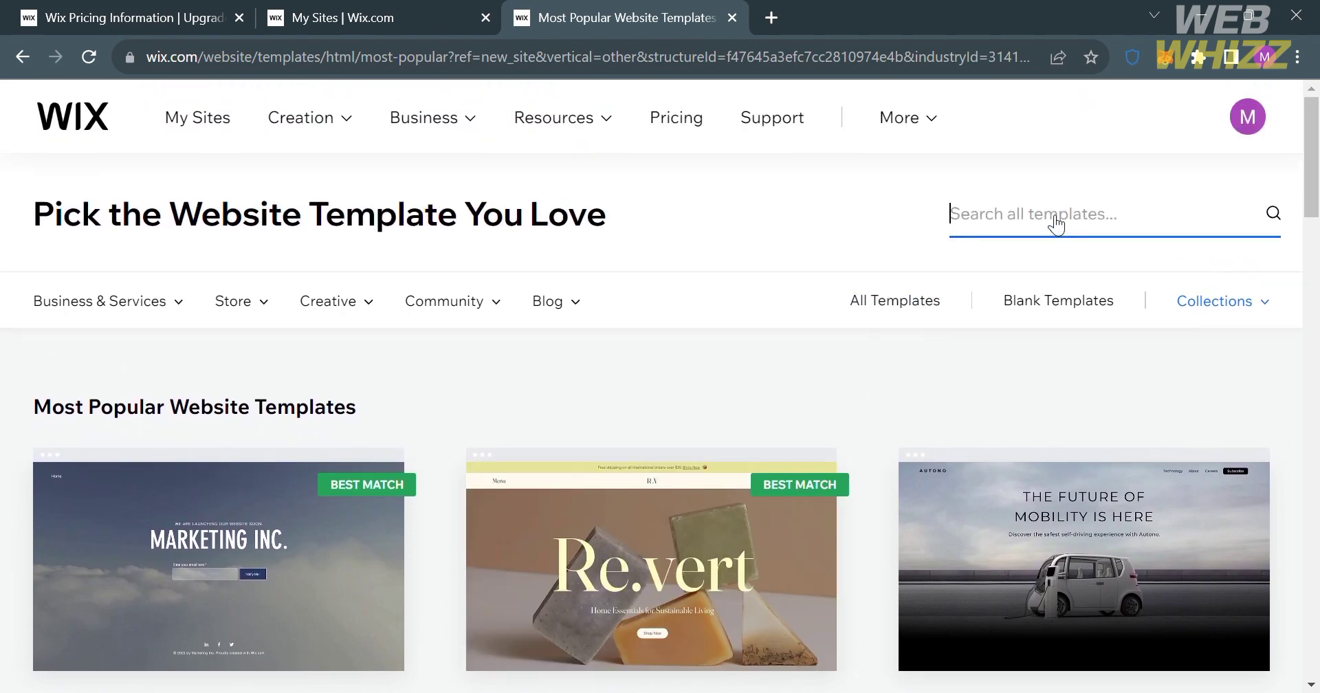
pyautogui.write('Sp')
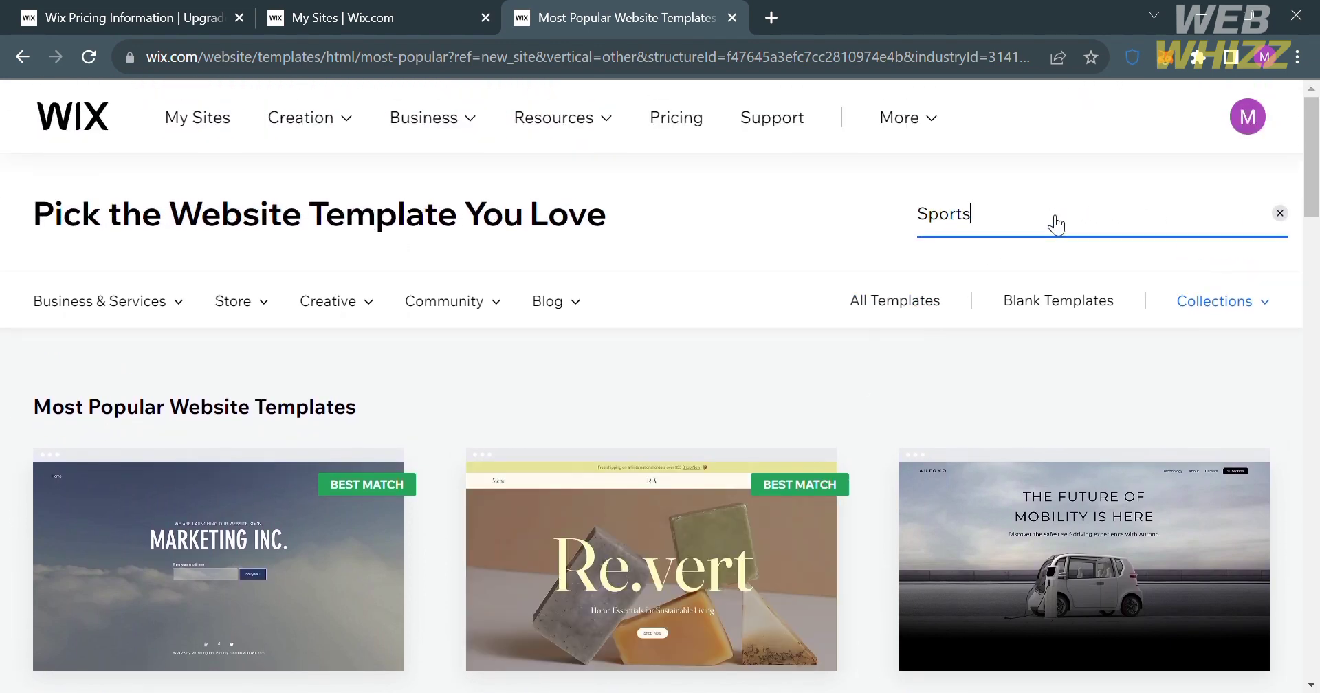
pyautogui.write('orts')
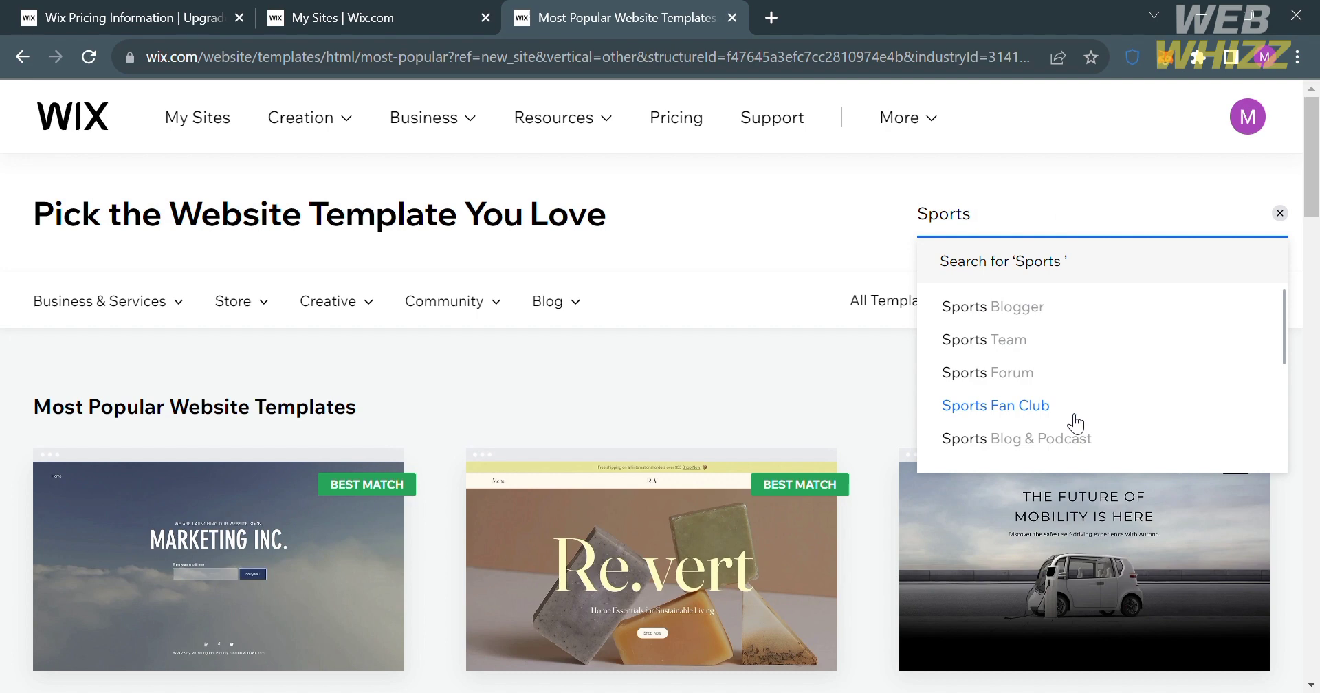
pyautogui.click(996, 405)
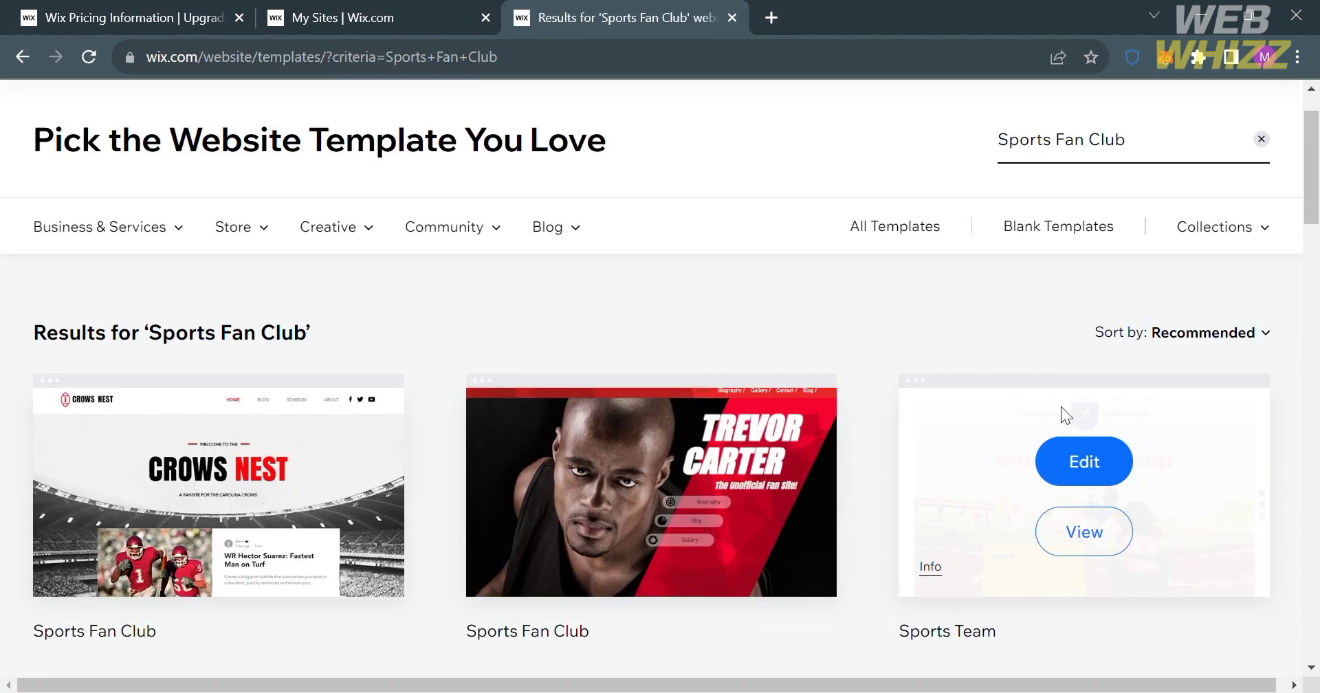
pyautogui.click(1178, 147)
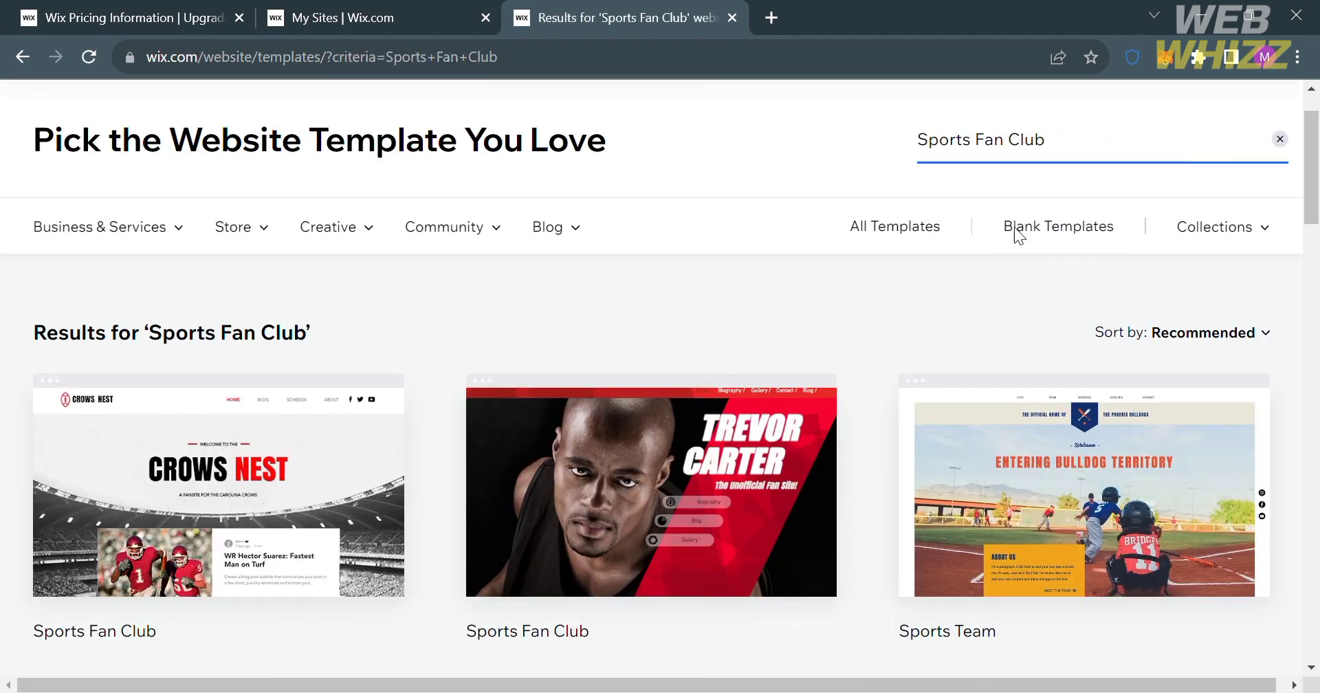
pyautogui.moveTo(651, 526)
pyautogui.scroll(-8, 646, 523)
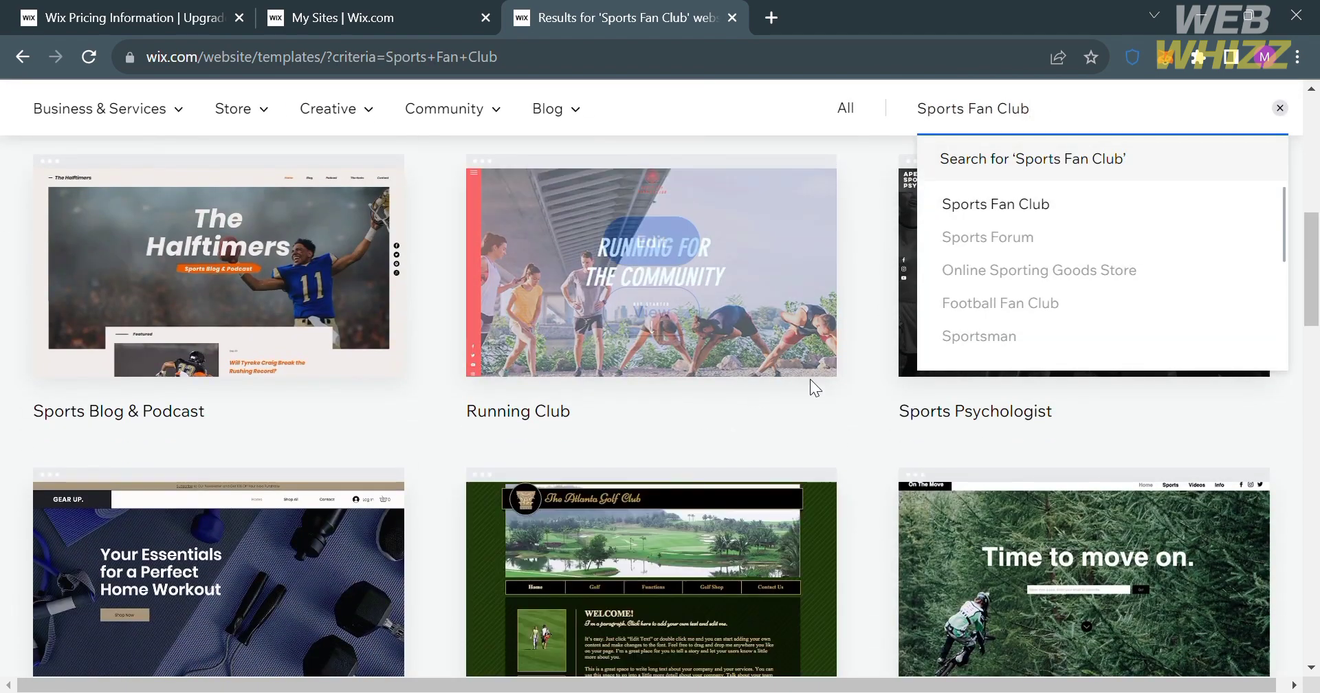
pyautogui.scroll(-3, 742, 564)
pyautogui.scroll(-4, 733, 565)
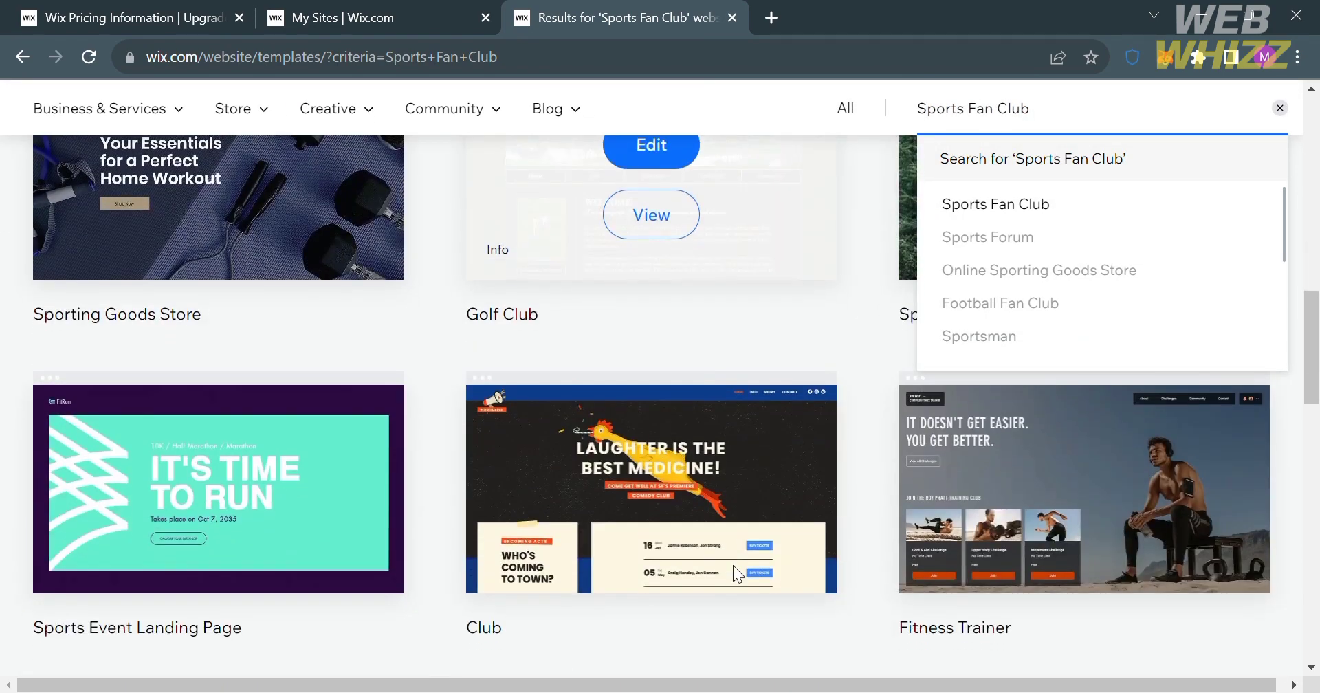
pyautogui.scroll(15, 733, 565)
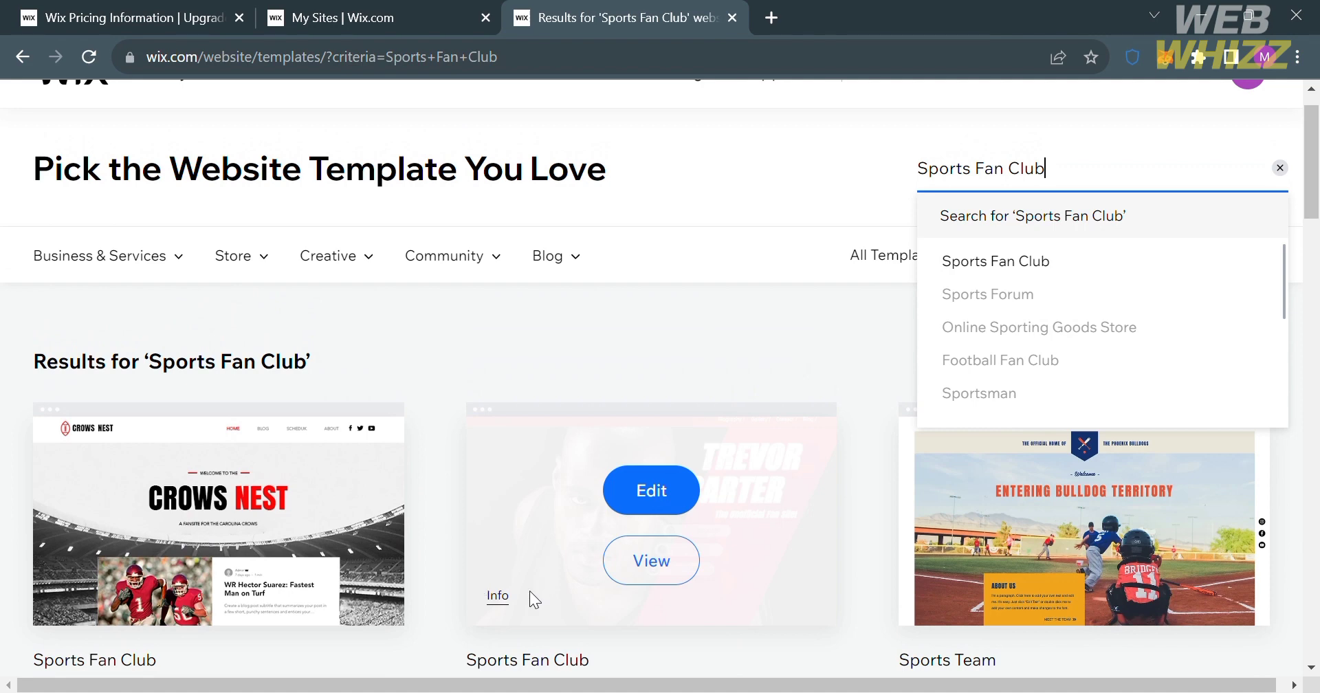
# Preview the Trevor Carter Sports Fan Club template, then return to the results.
pyautogui.click(650, 565)
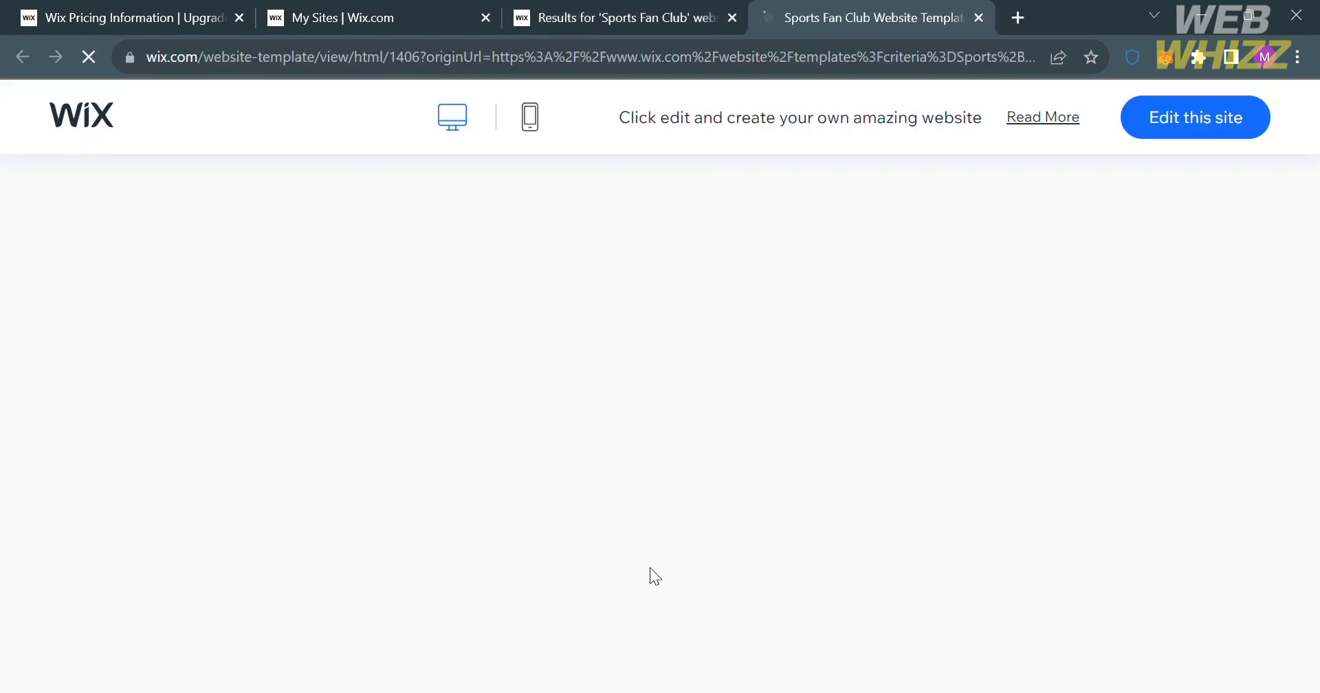
pyautogui.scroll(-5, 686, 365)
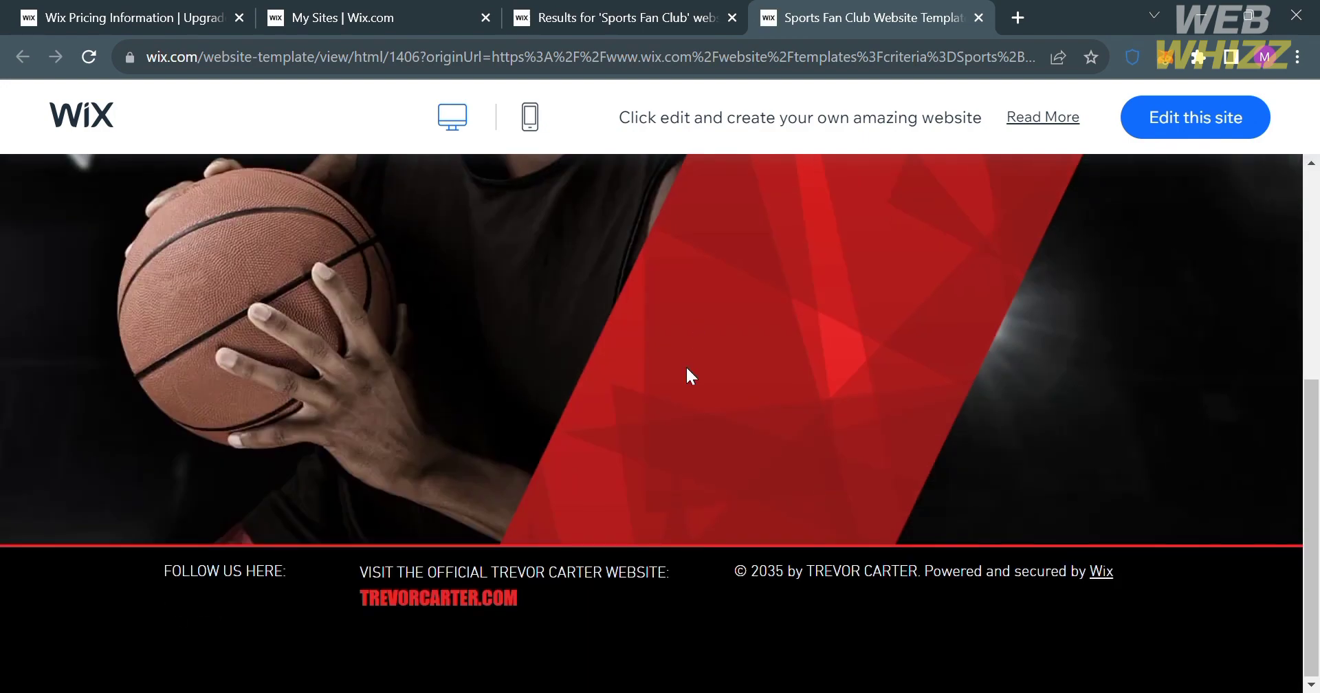
pyautogui.scroll(5, 686, 369)
pyautogui.scroll(-5, 687, 369)
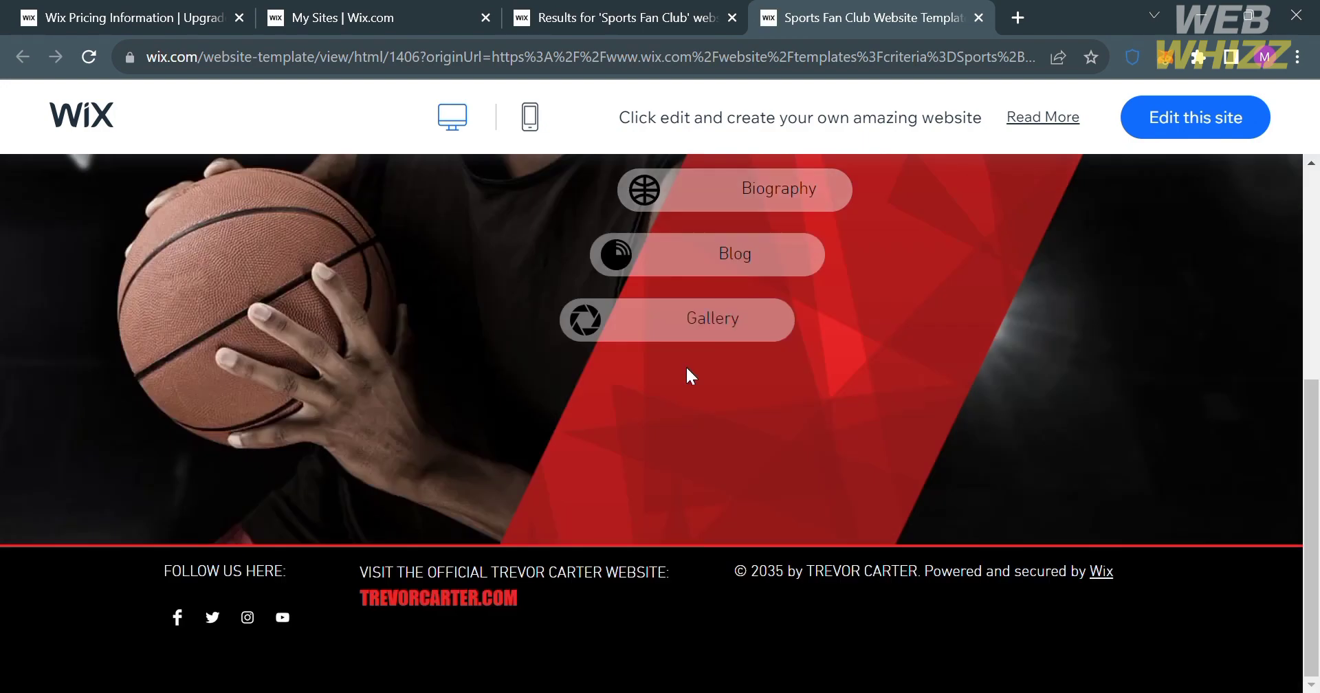
pyautogui.scroll(3, 686, 369)
pyautogui.scroll(2, 686, 365)
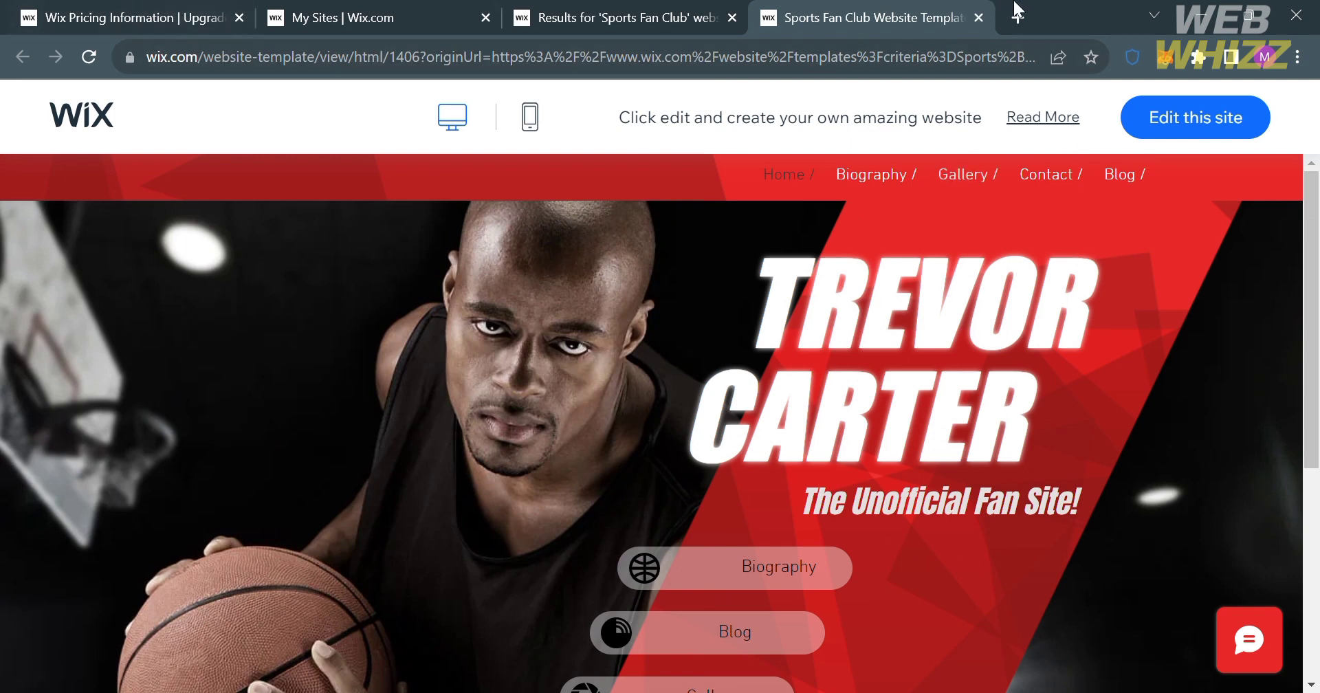
pyautogui.click(626, 9)
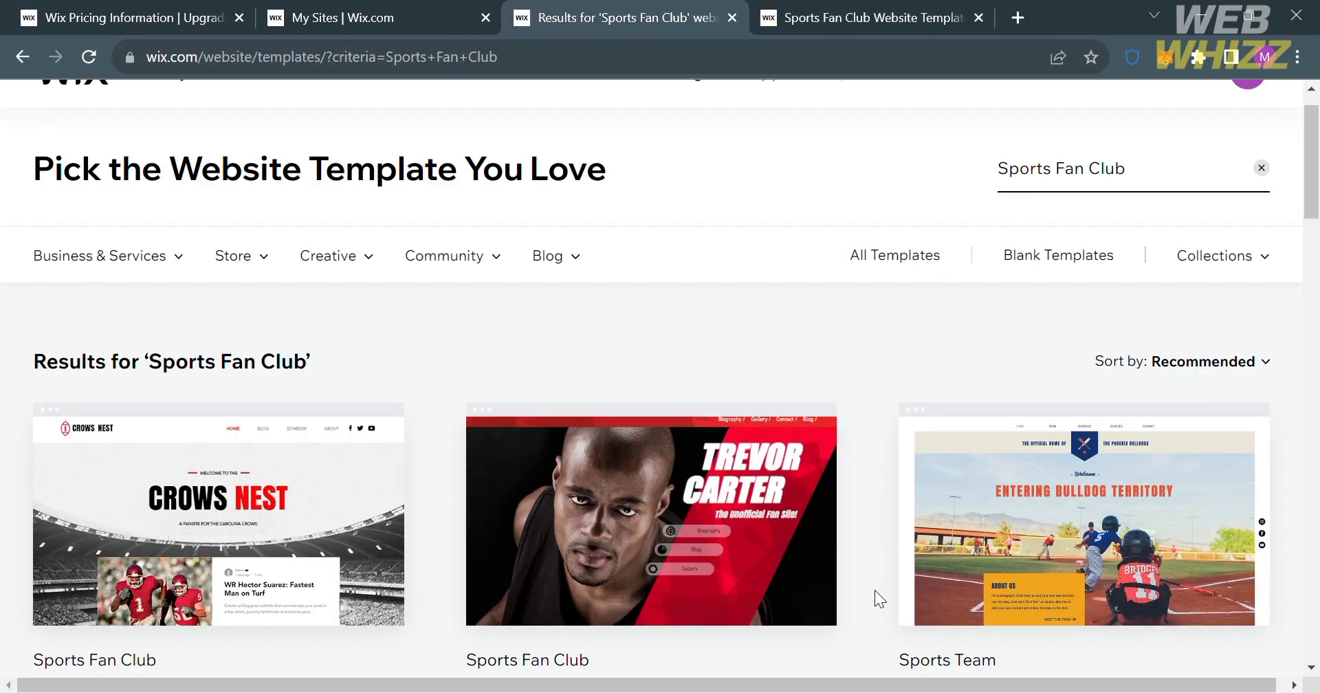
# Preview the Sports Team template, close the leftover Sports Fan Club tab, and scroll through it.
pyautogui.moveTo(1040, 581)
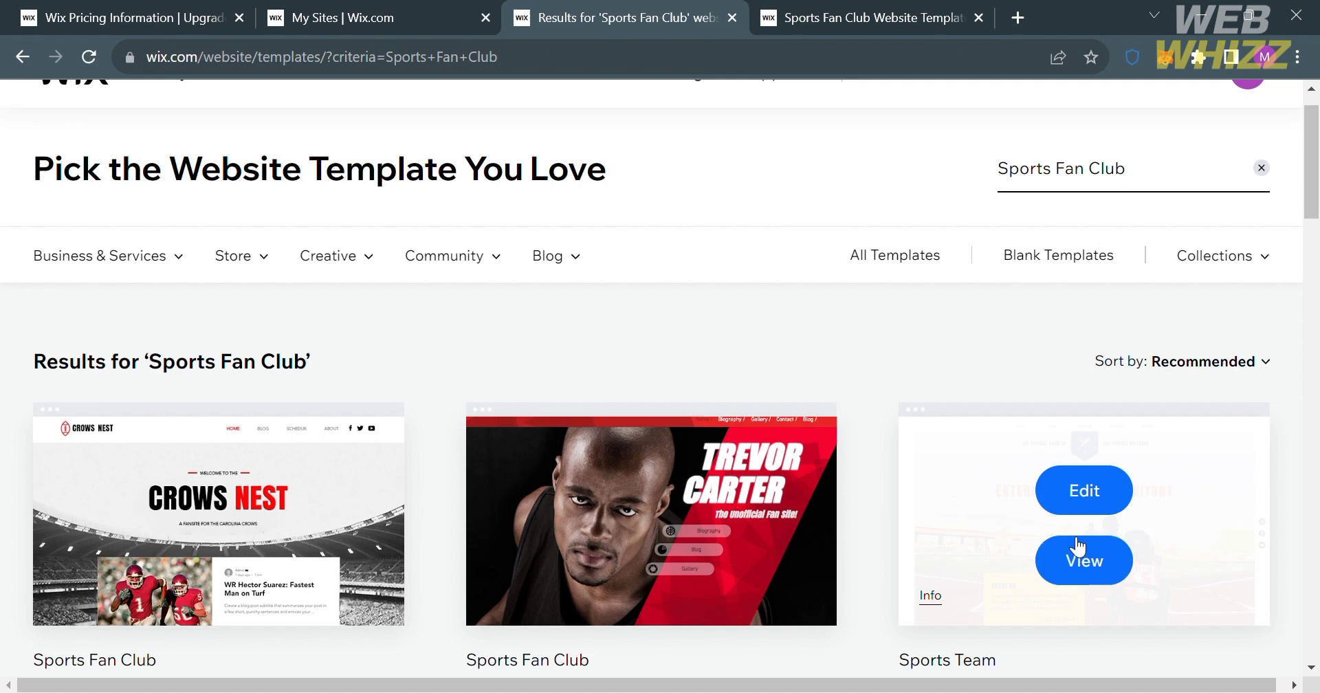
pyautogui.click(1082, 573)
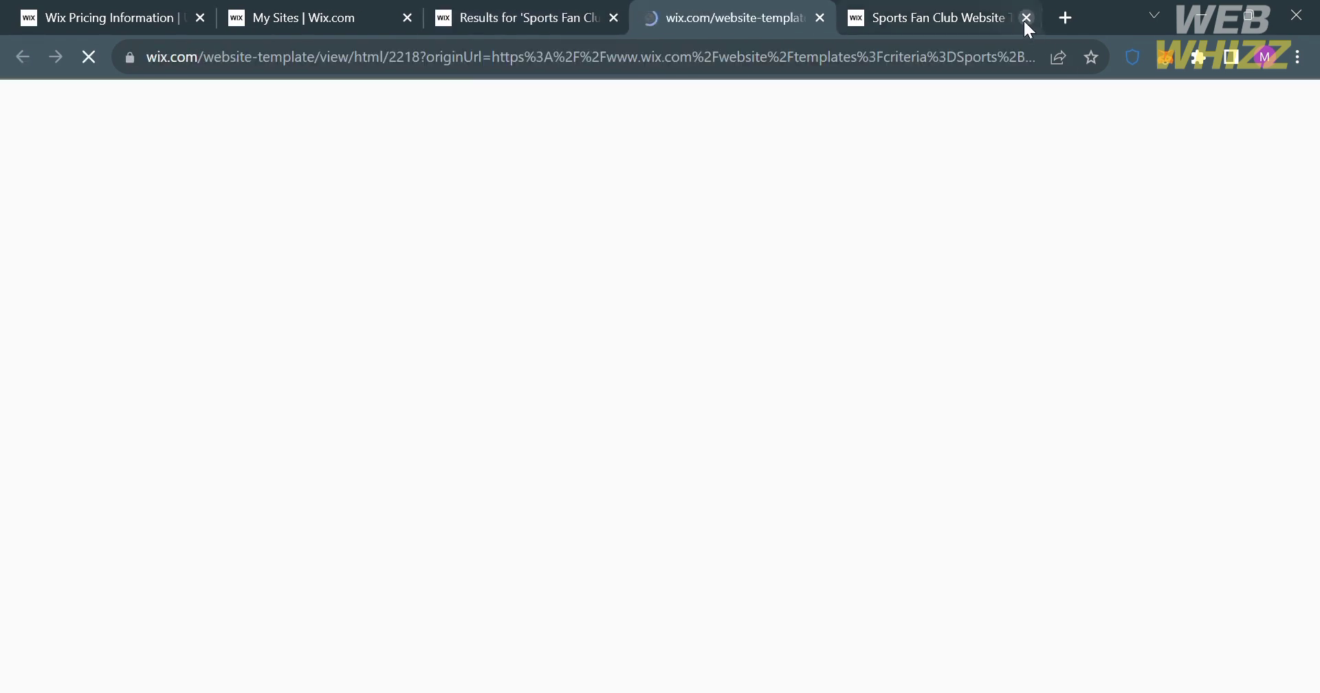
pyautogui.click(1026, 18)
pyautogui.scroll(-15, 913, 601)
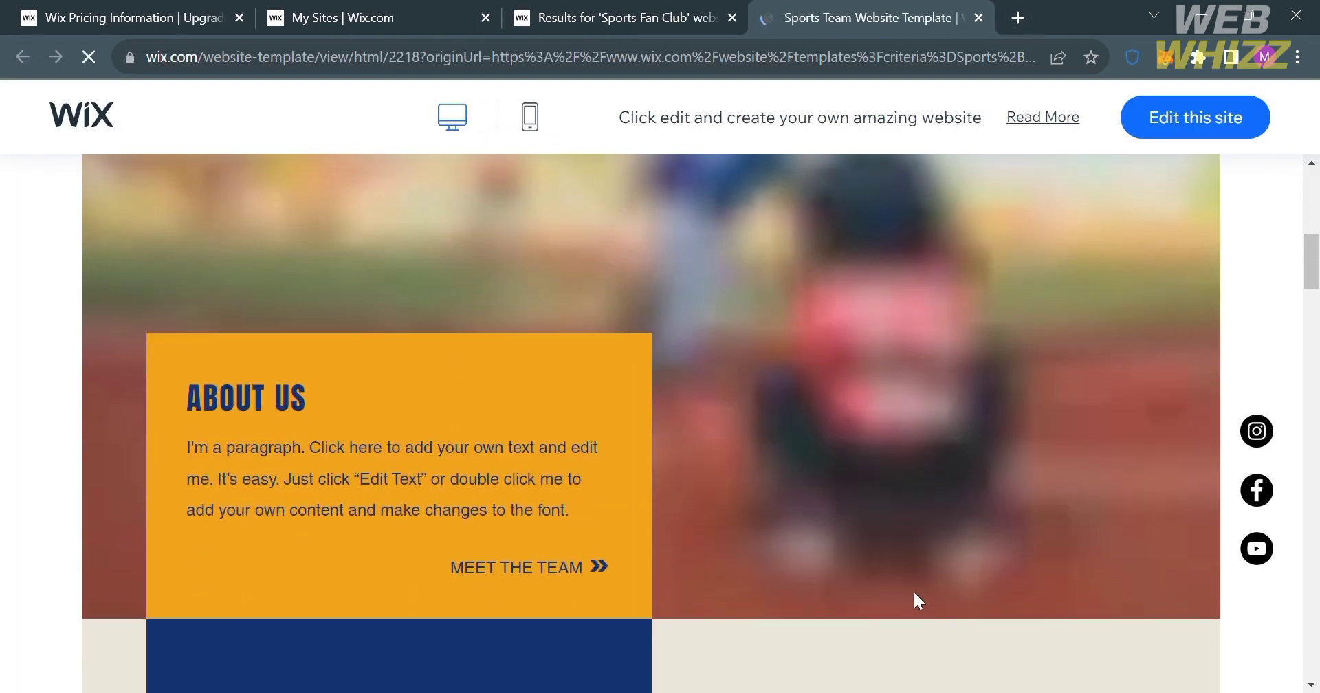
pyautogui.scroll(7, 914, 601)
pyautogui.scroll(-15, 914, 592)
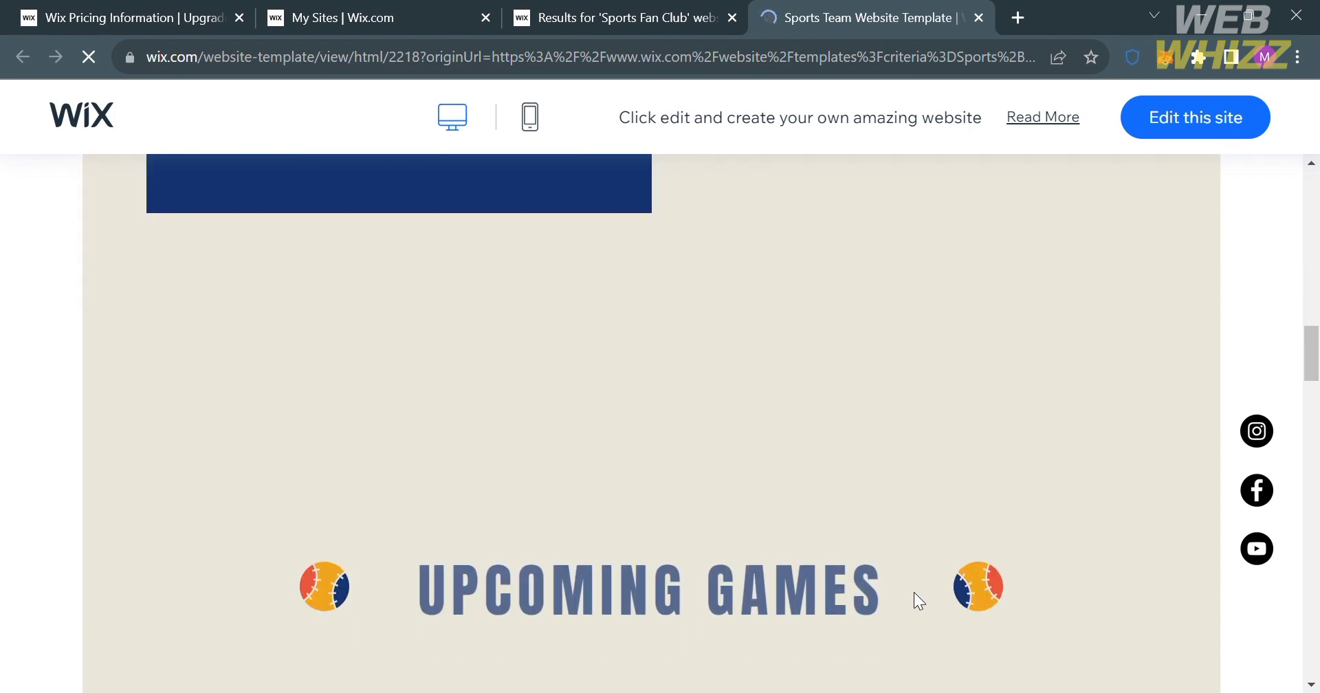
pyautogui.scroll(20, 914, 592)
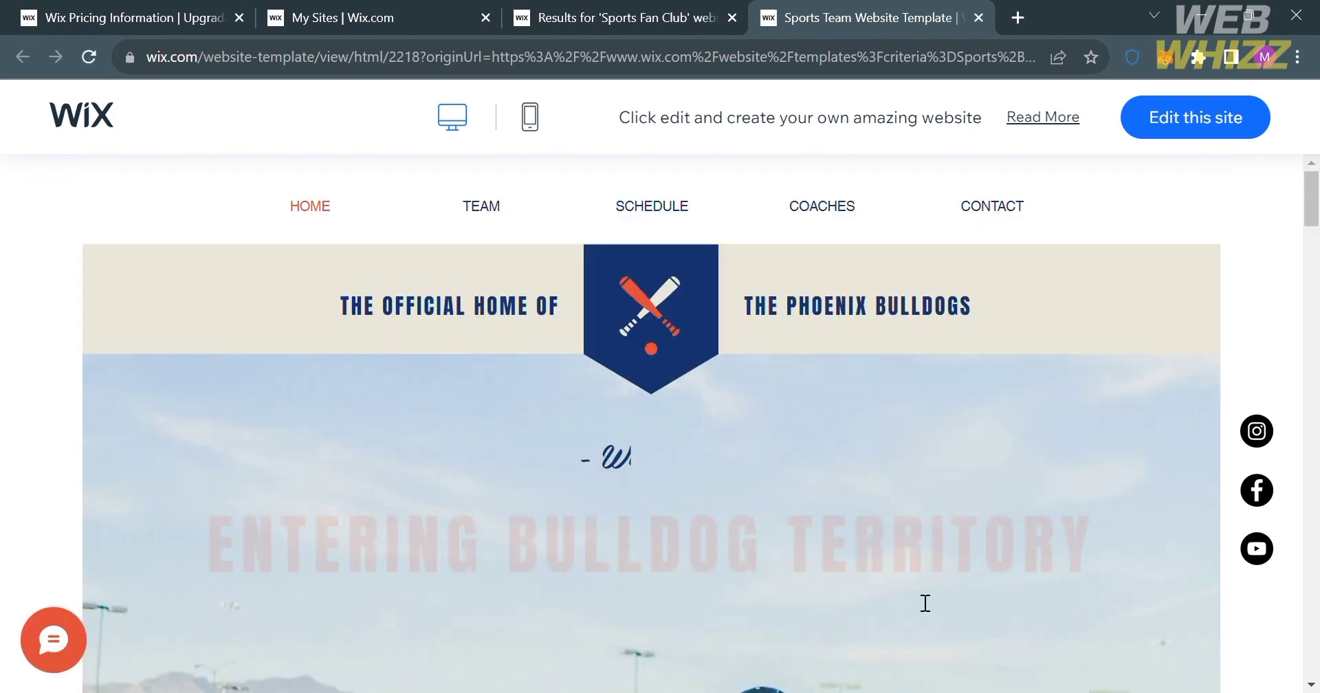
# Edit the Sports Team template and close the 'Let AI Write Your Site Content' dialog.
pyautogui.click(1168, 135)
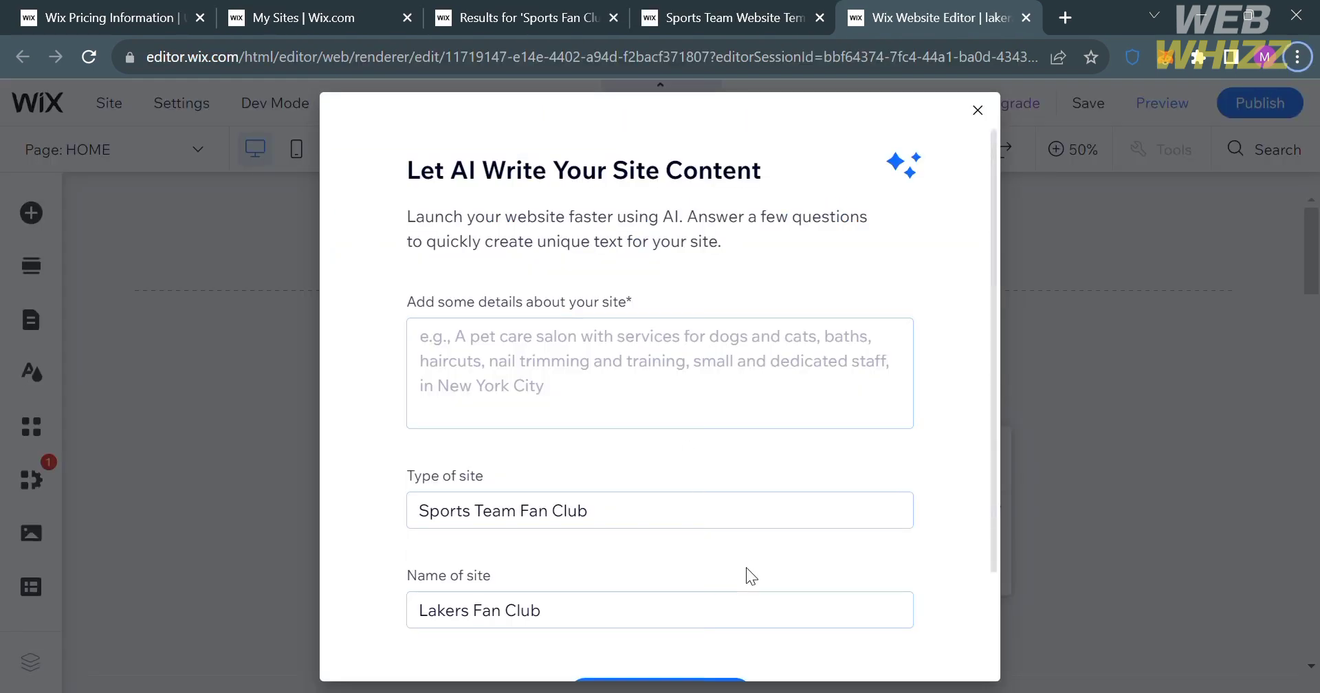
pyautogui.scroll(-2, 745, 567)
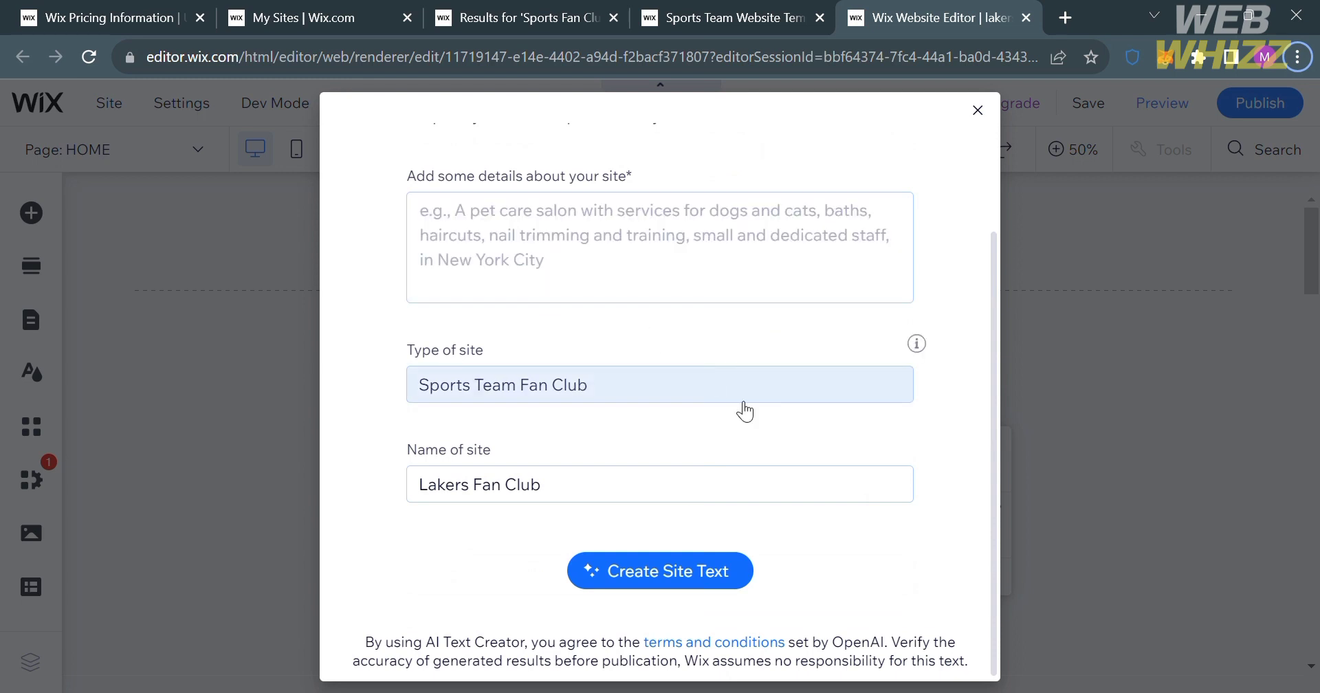
pyautogui.scroll(2, 736, 518)
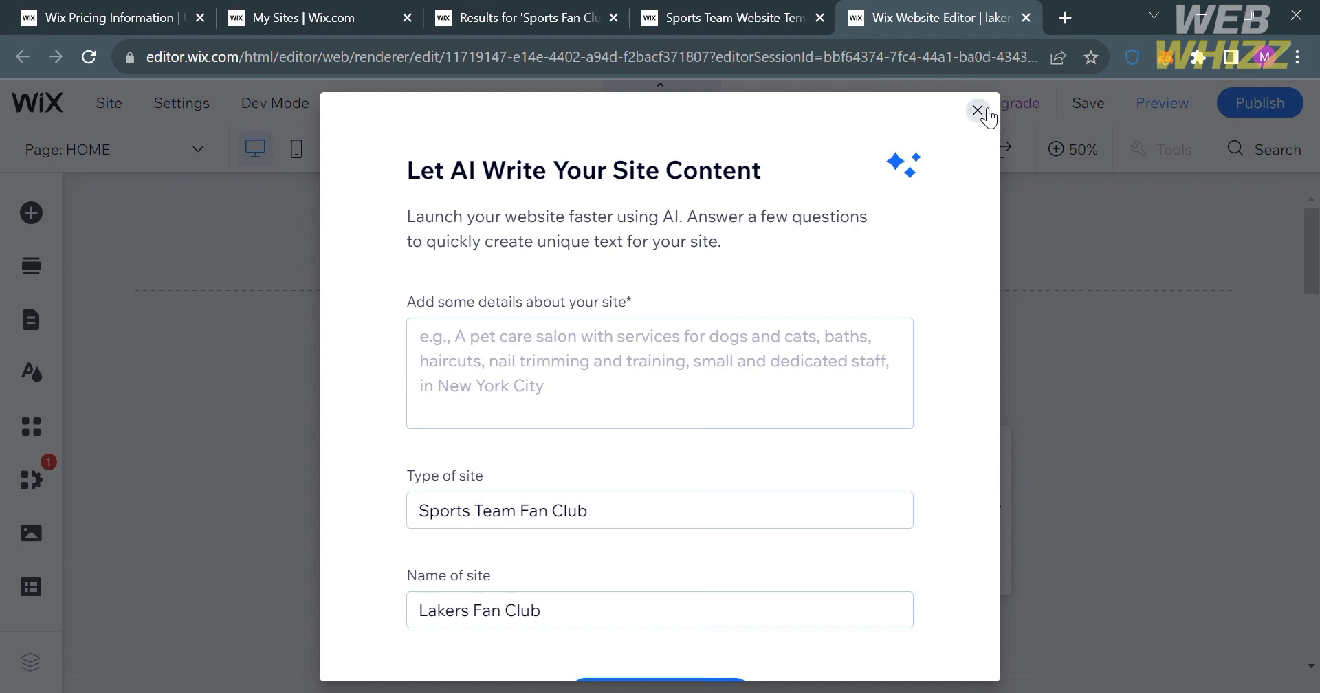
pyautogui.click(977, 109)
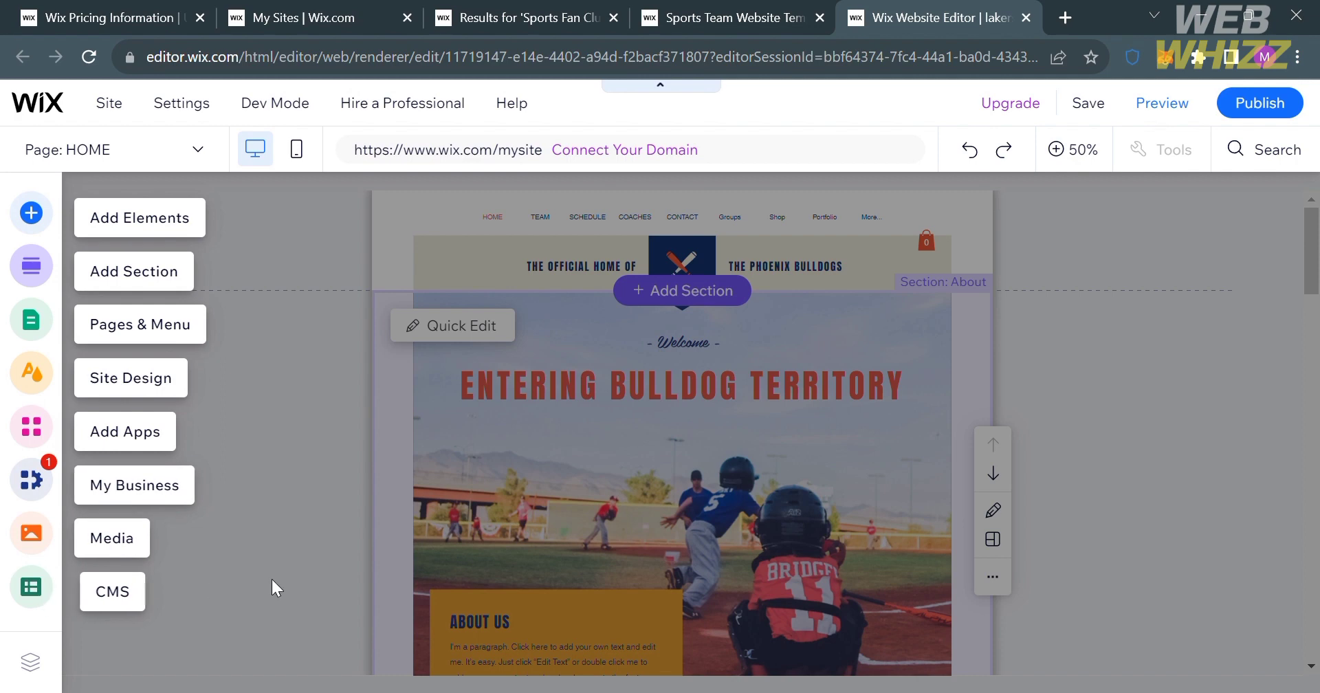
# Zoom the page to 100% and open Quick Edit on the site header.
pyautogui.click(1064, 415)
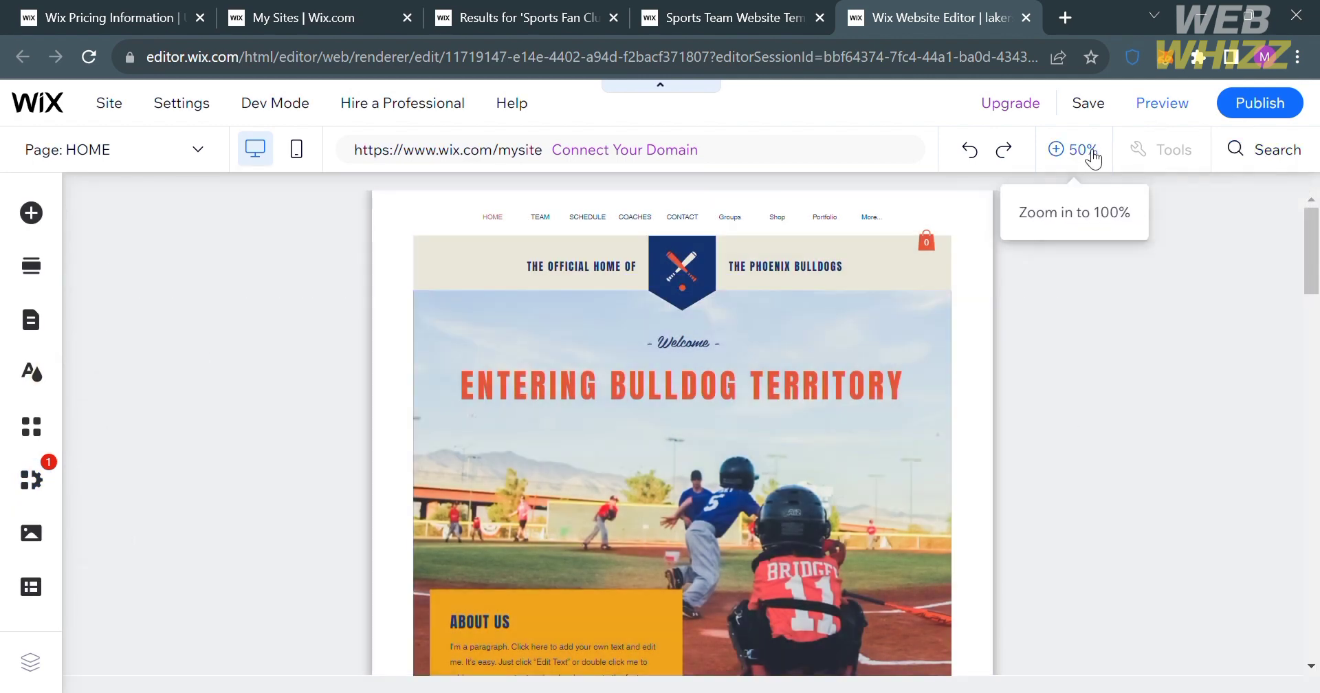
pyautogui.click(1093, 160)
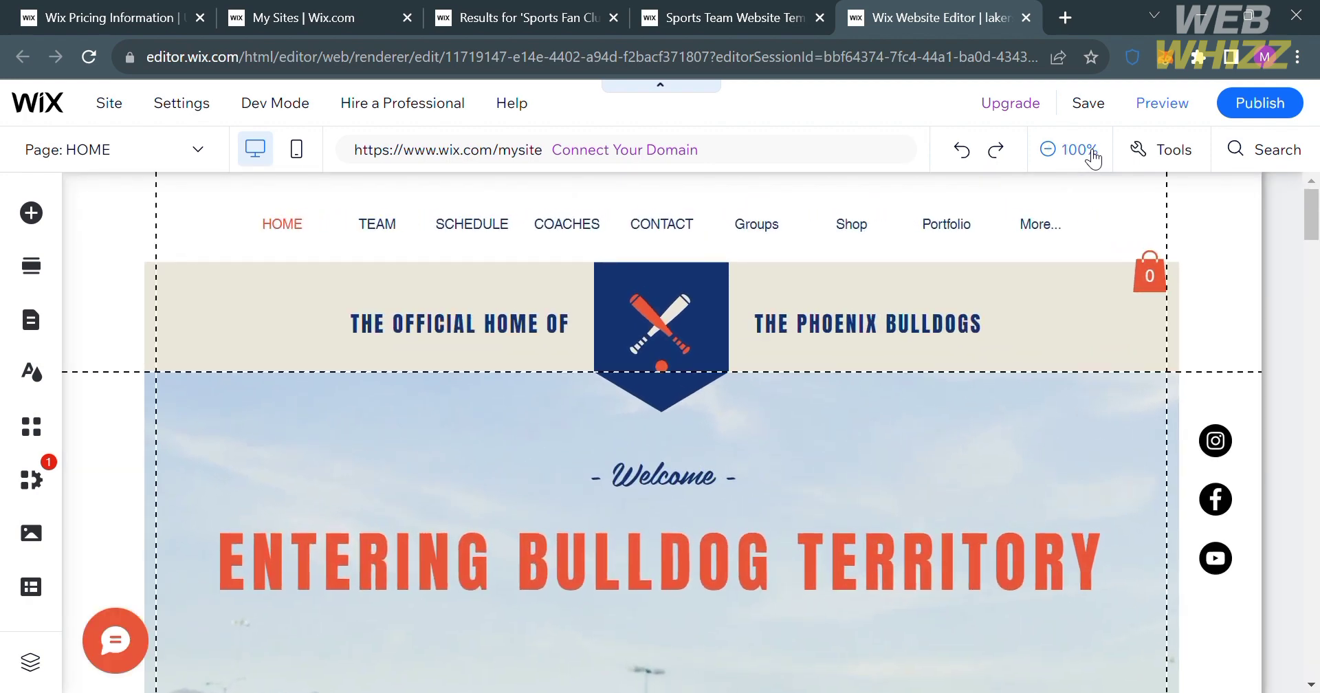
pyautogui.click(448, 295)
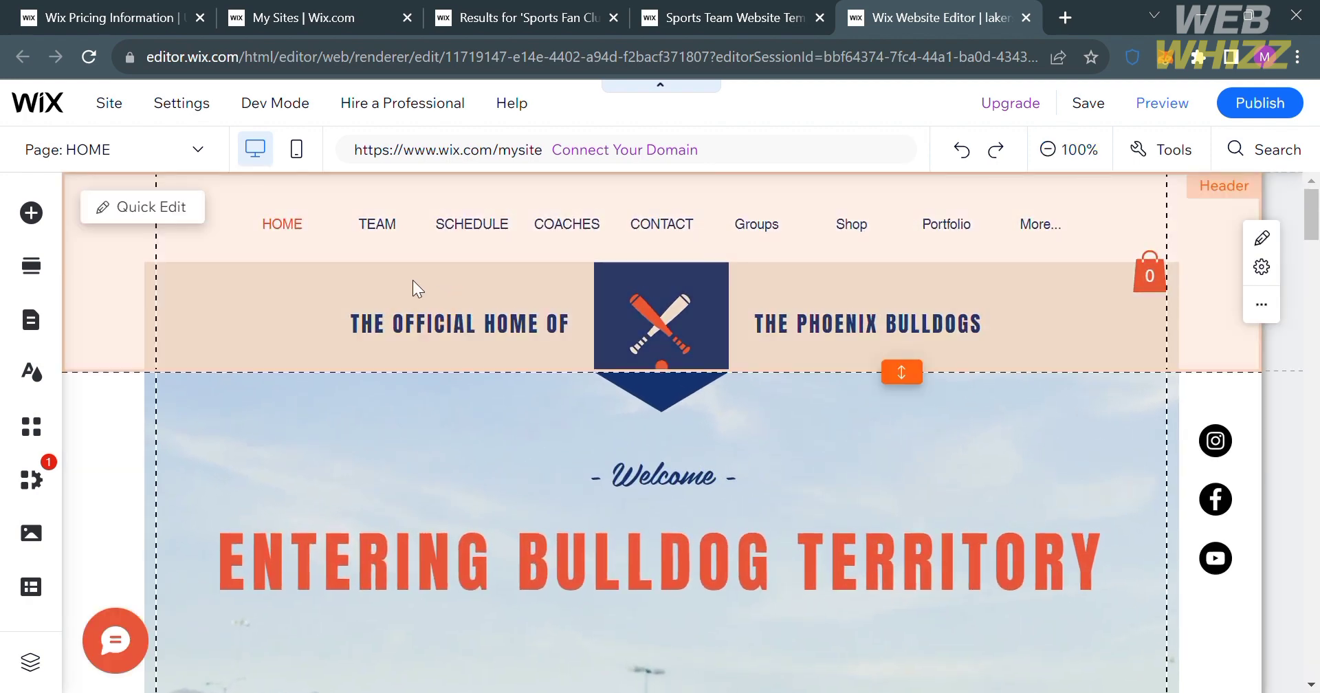
pyautogui.click(137, 209)
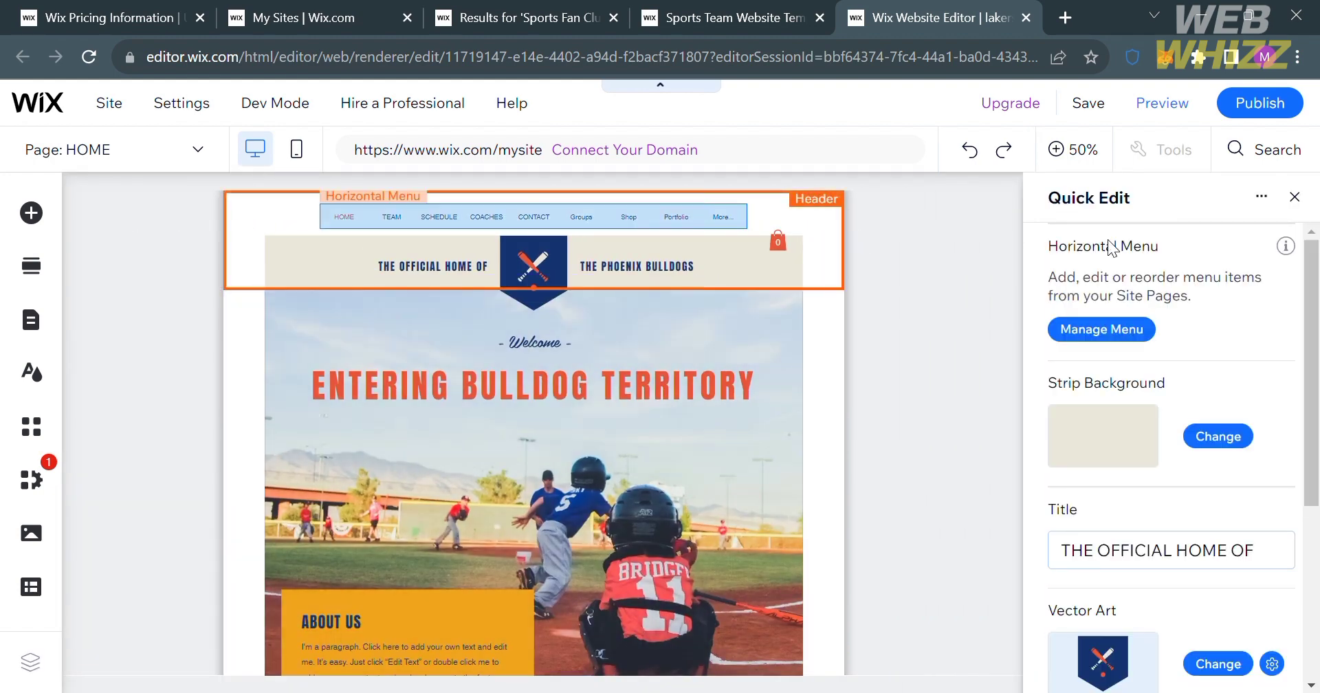
pyautogui.scroll(-4, 1109, 449)
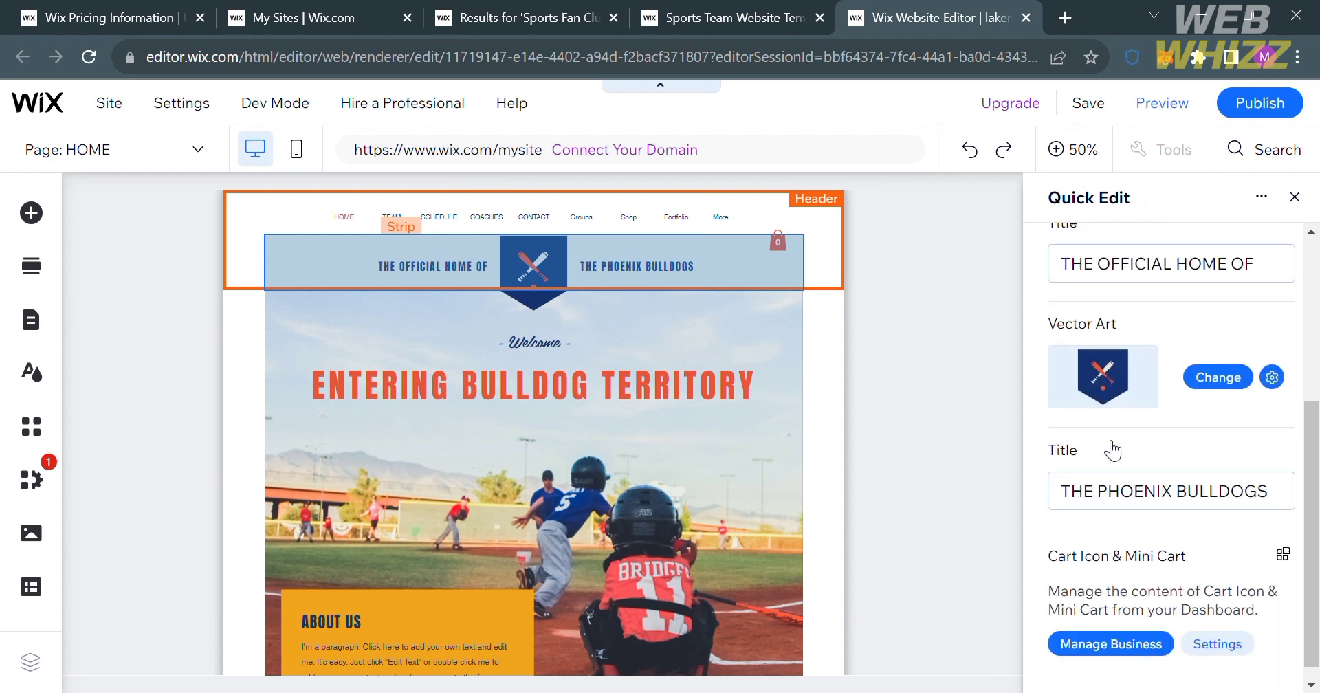
pyautogui.scroll(2, 1154, 314)
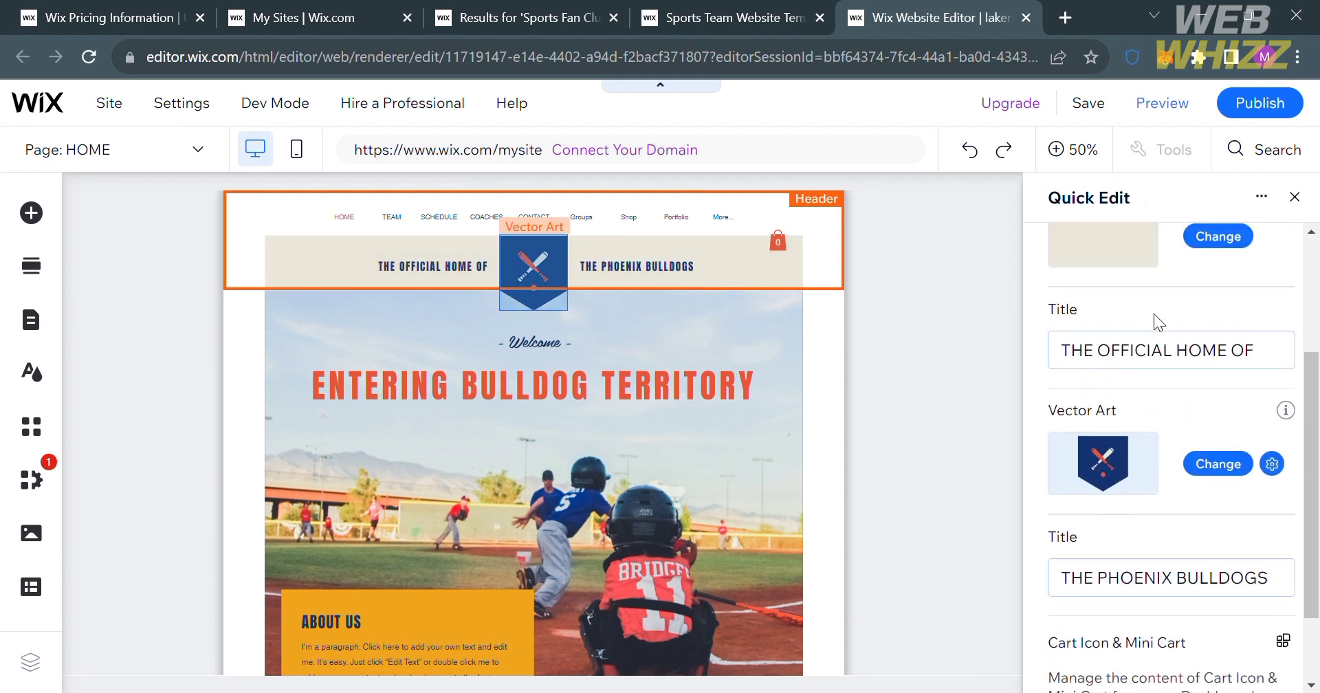
# Replace the THE PHOENIX BULLDOGS title with 'Lakers' and close Quick Edit.
pyautogui.click(1159, 352)
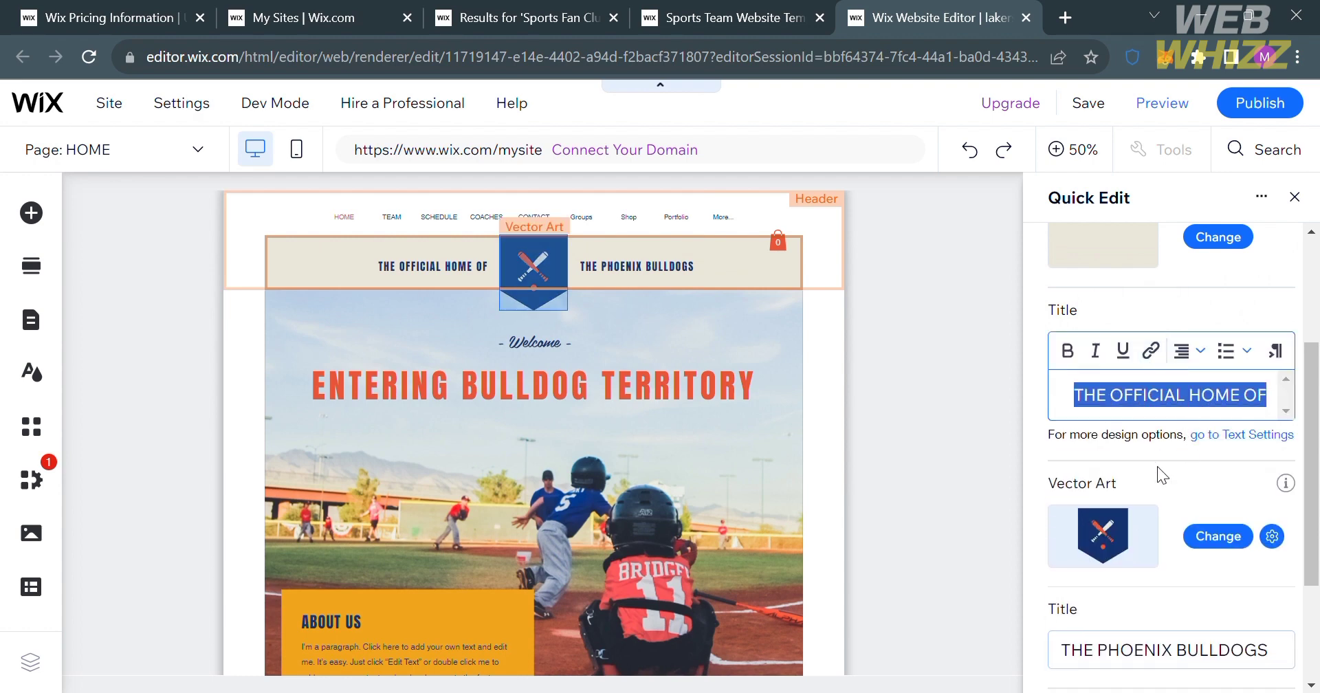
pyautogui.scroll(-2, 1119, 550)
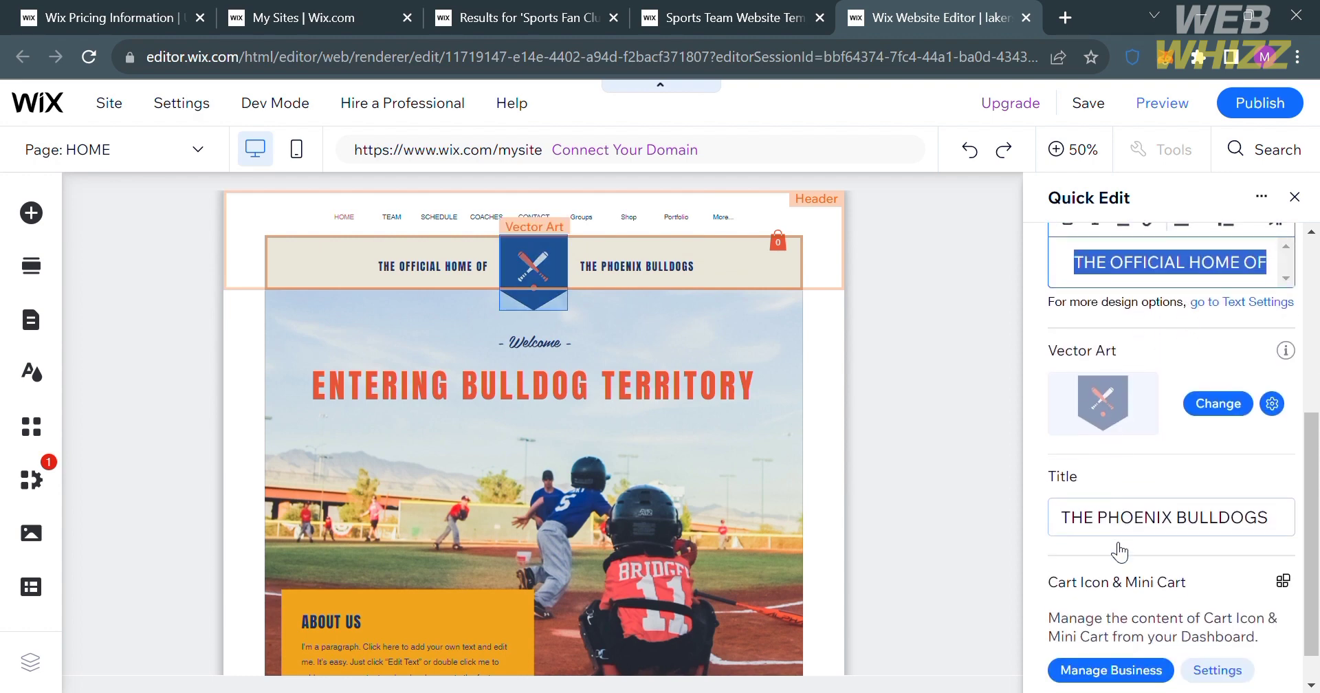
pyautogui.click(1120, 520)
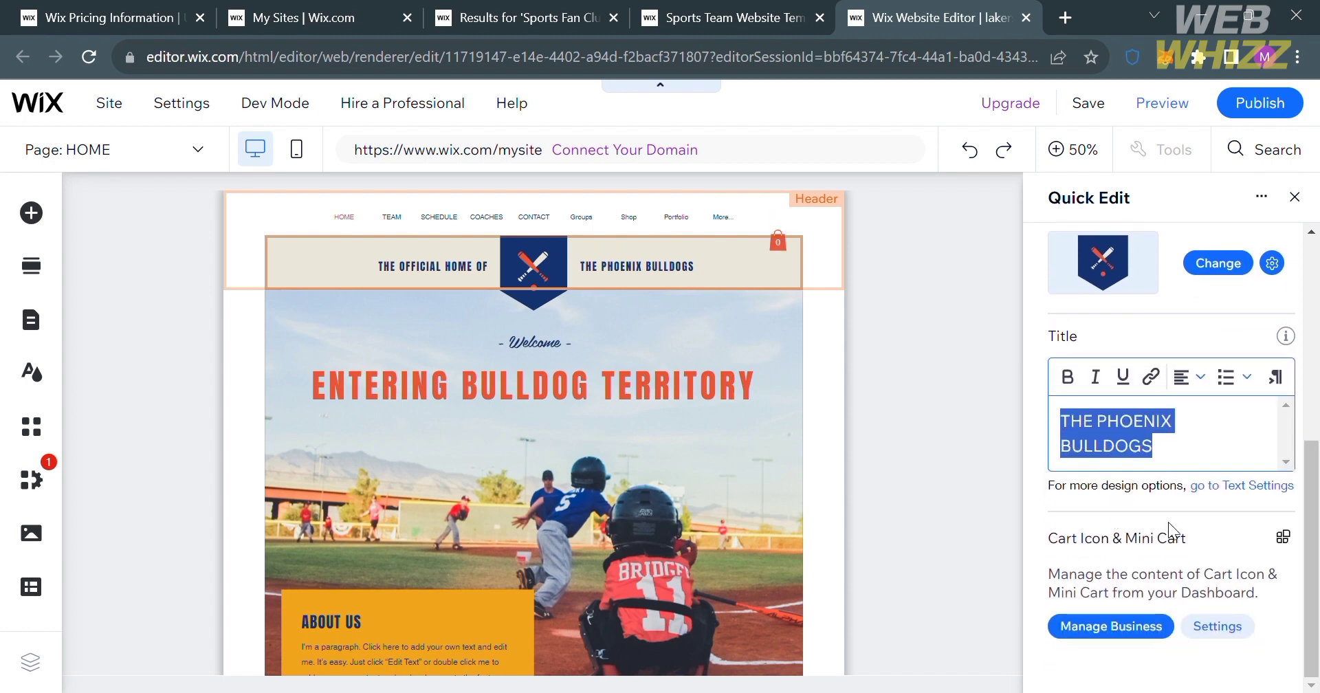
pyautogui.write('Lakers')
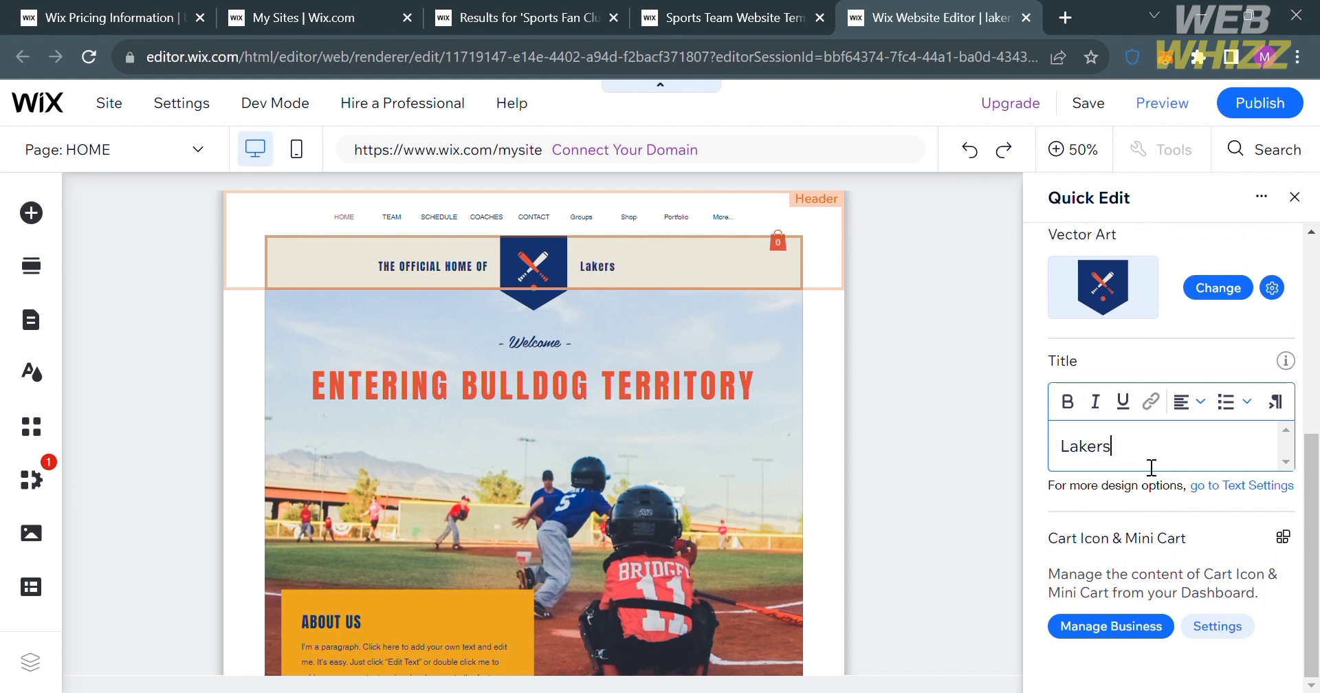
pyautogui.scroll(3, 1149, 466)
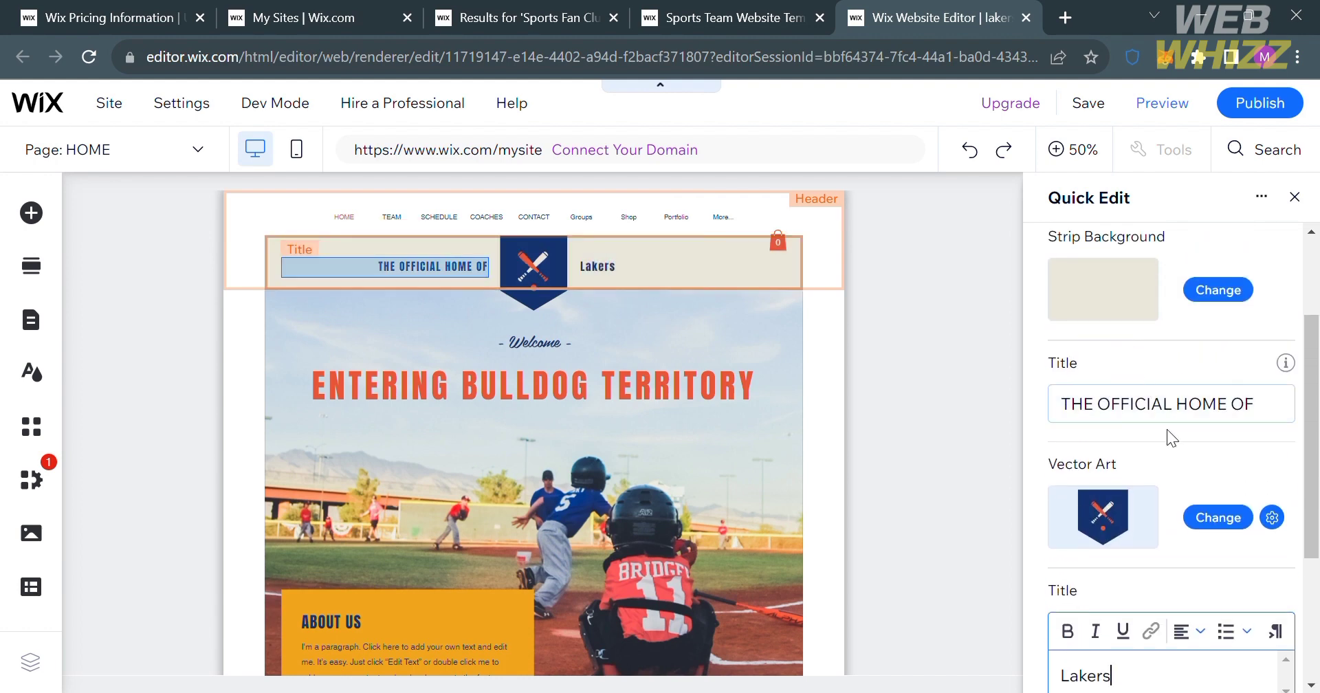
pyautogui.scroll(-2, 1118, 524)
pyautogui.scroll(-2, 1117, 523)
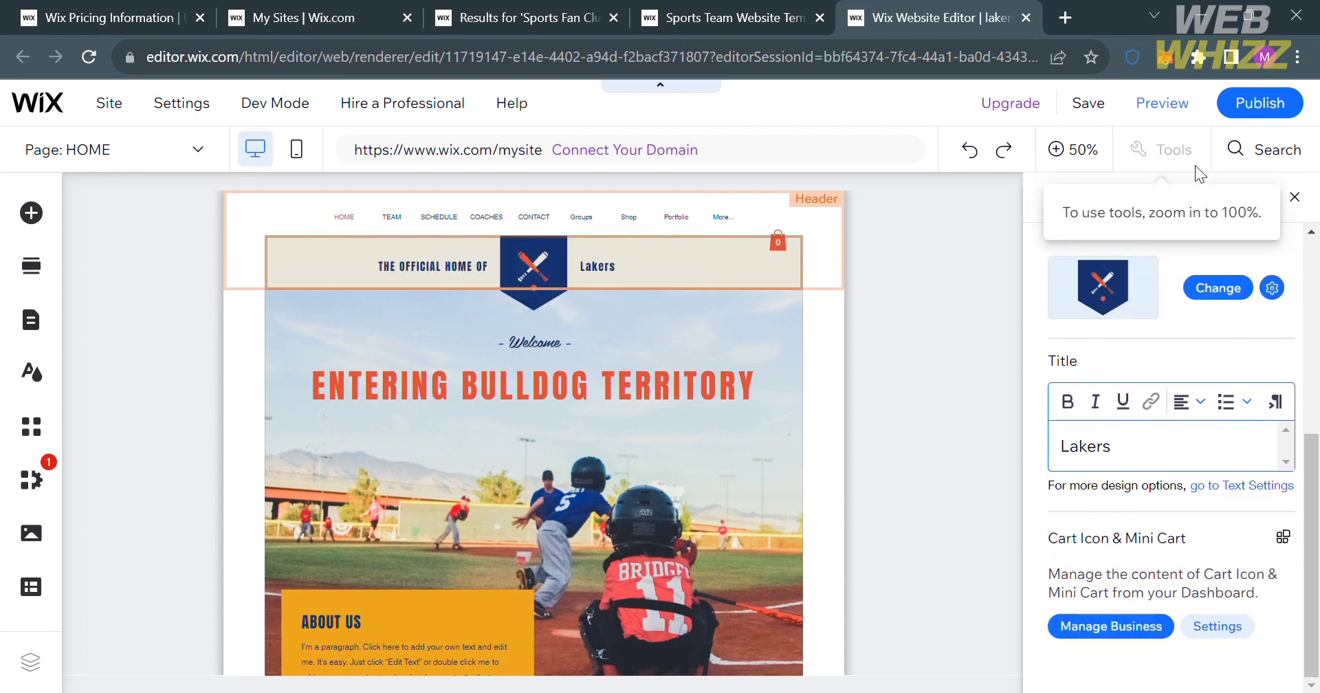
pyautogui.click(1295, 198)
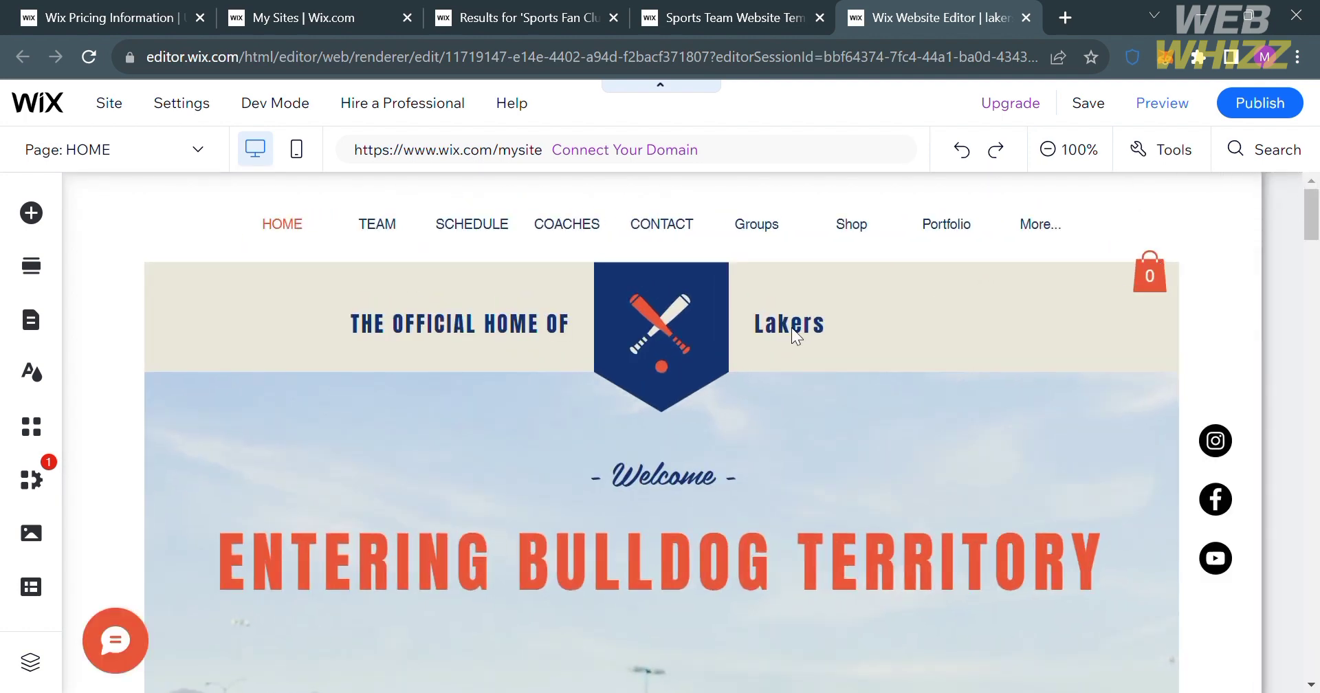
# Browse the Add Elements categories and open the Add Section Welcome designs.
pyautogui.click(790, 327)
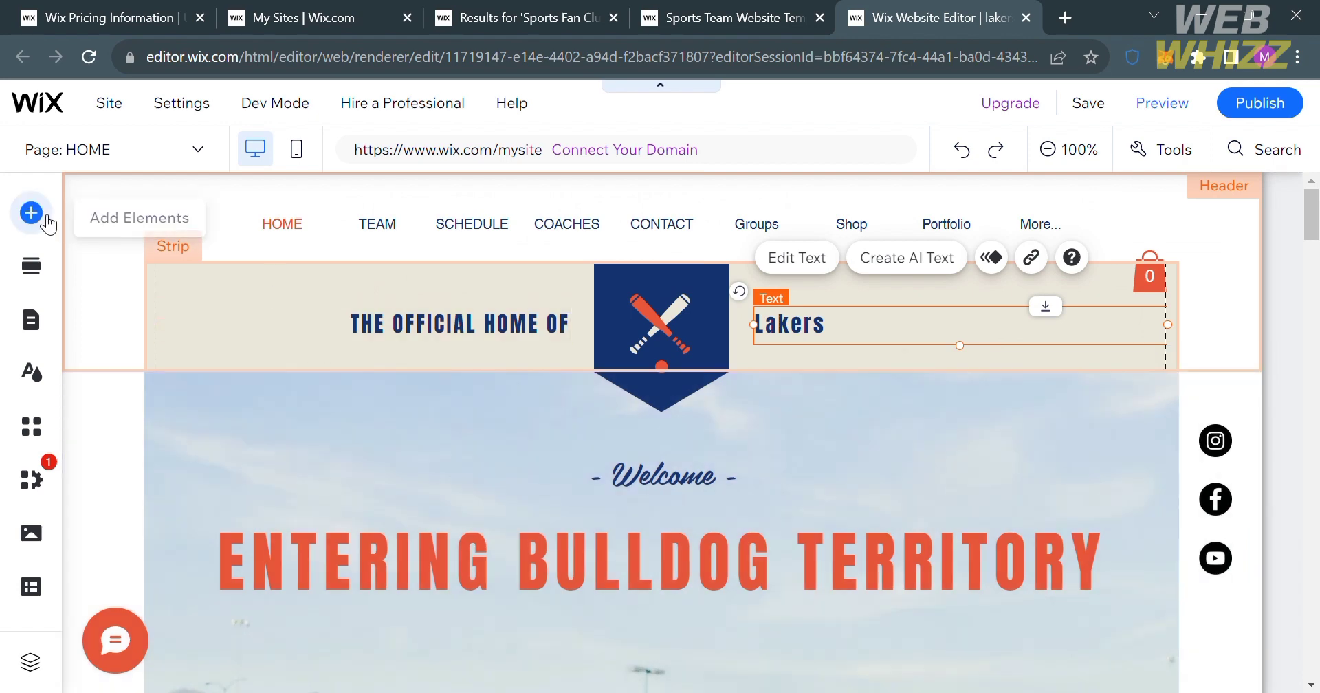
pyautogui.click(48, 223)
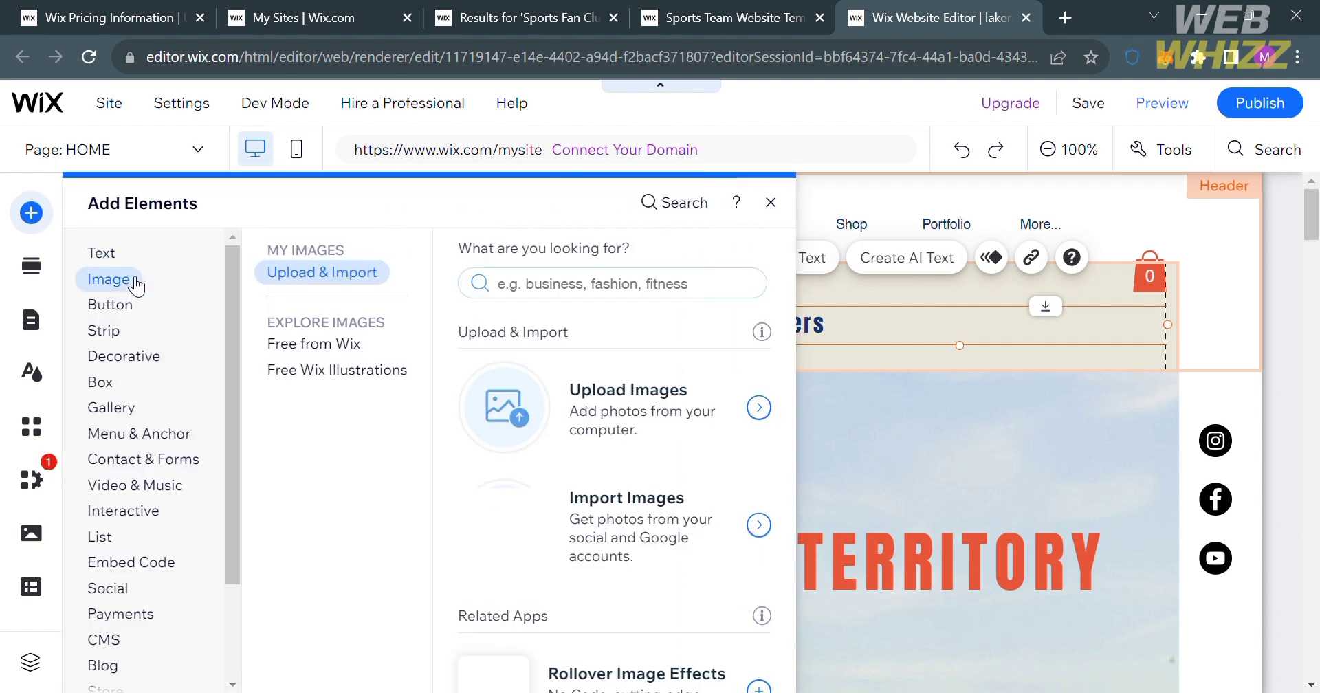
pyautogui.moveTo(131, 342)
pyautogui.moveTo(153, 410)
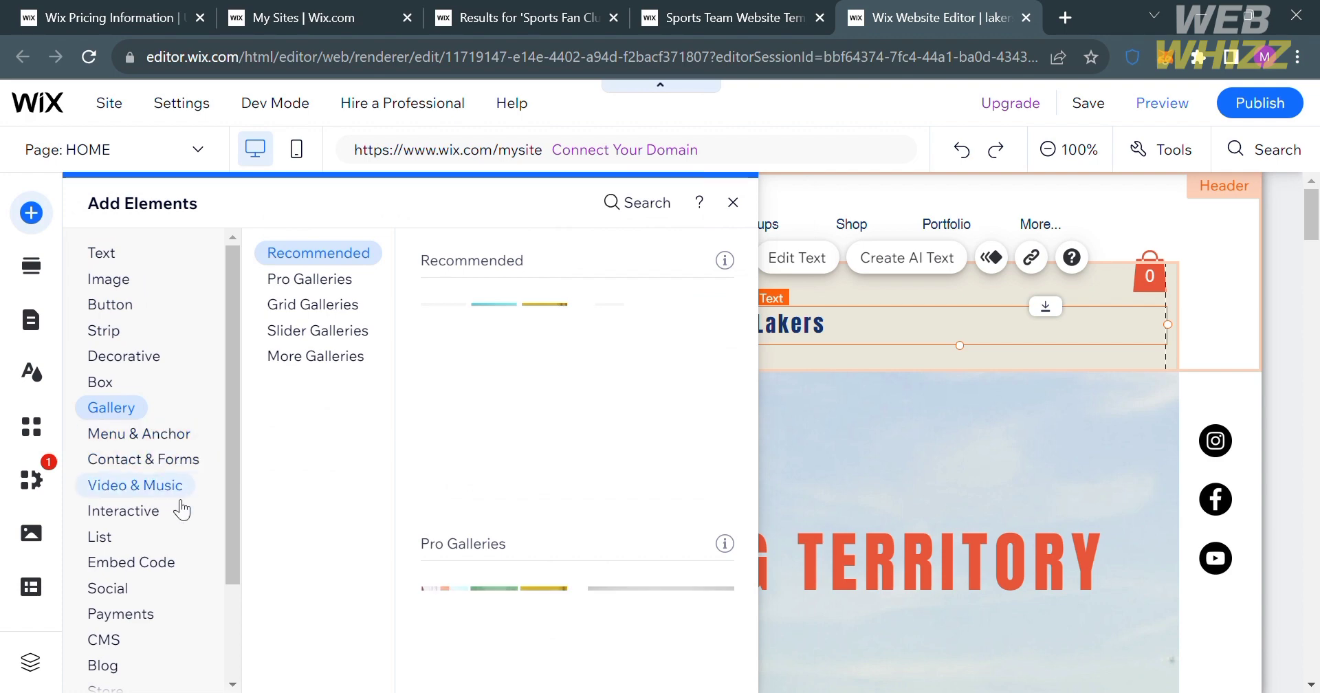
pyautogui.moveTo(172, 565)
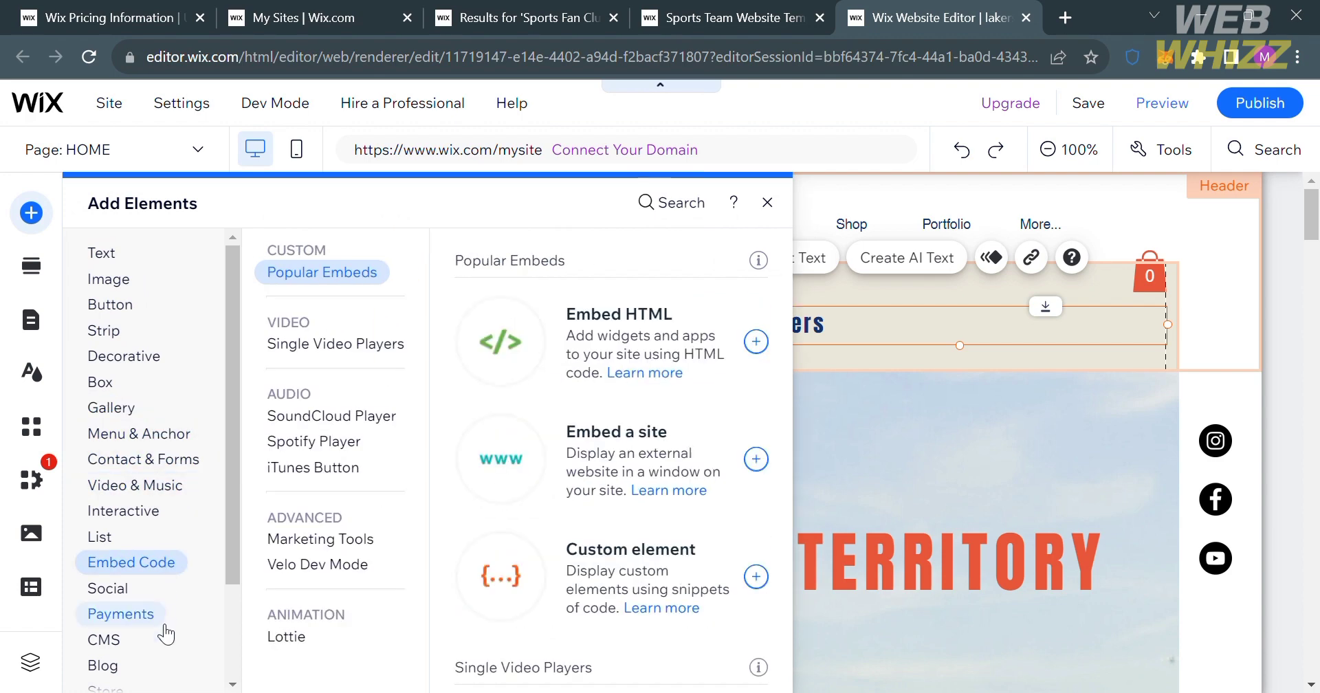
pyautogui.moveTo(165, 629)
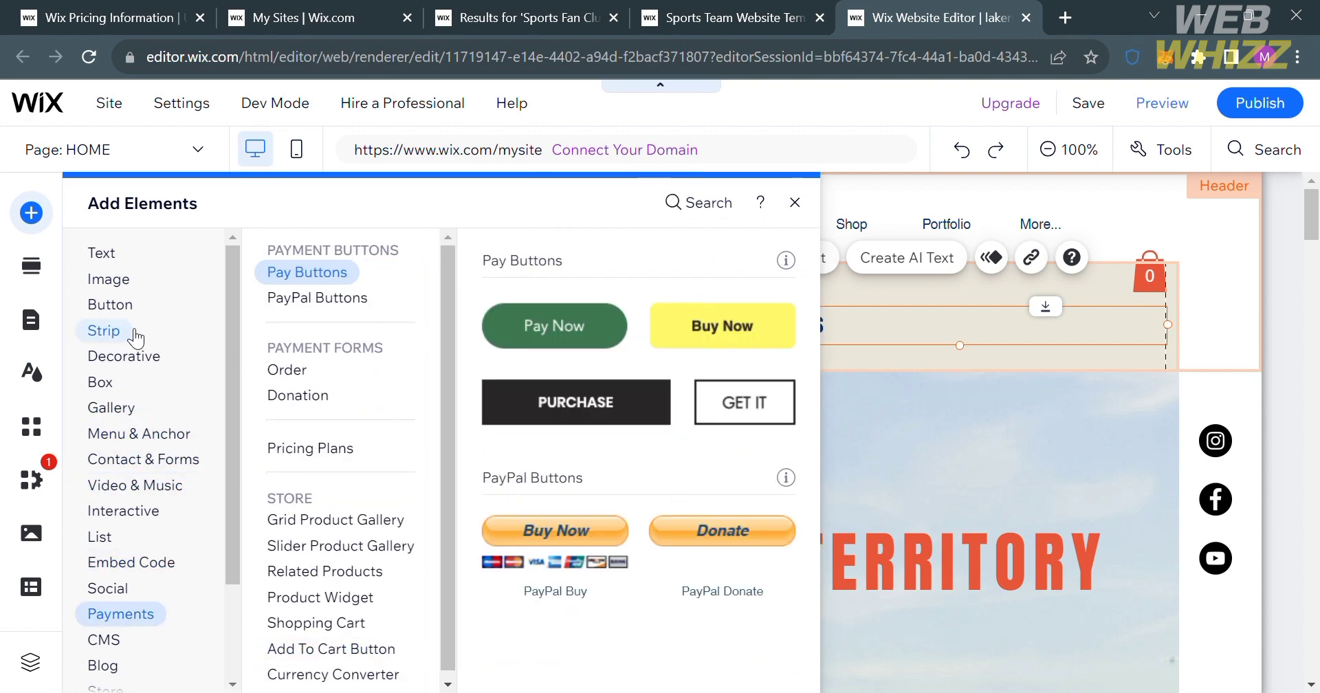
pyautogui.moveTo(114, 292)
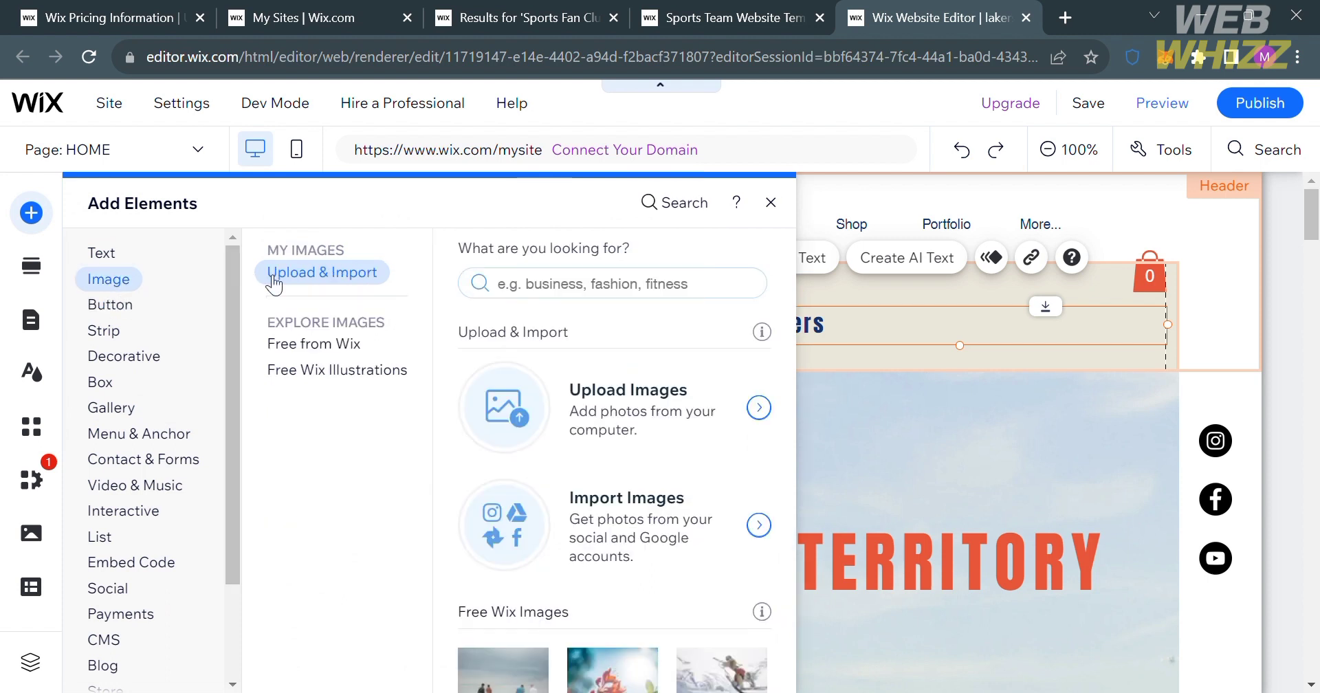
pyautogui.click(42, 274)
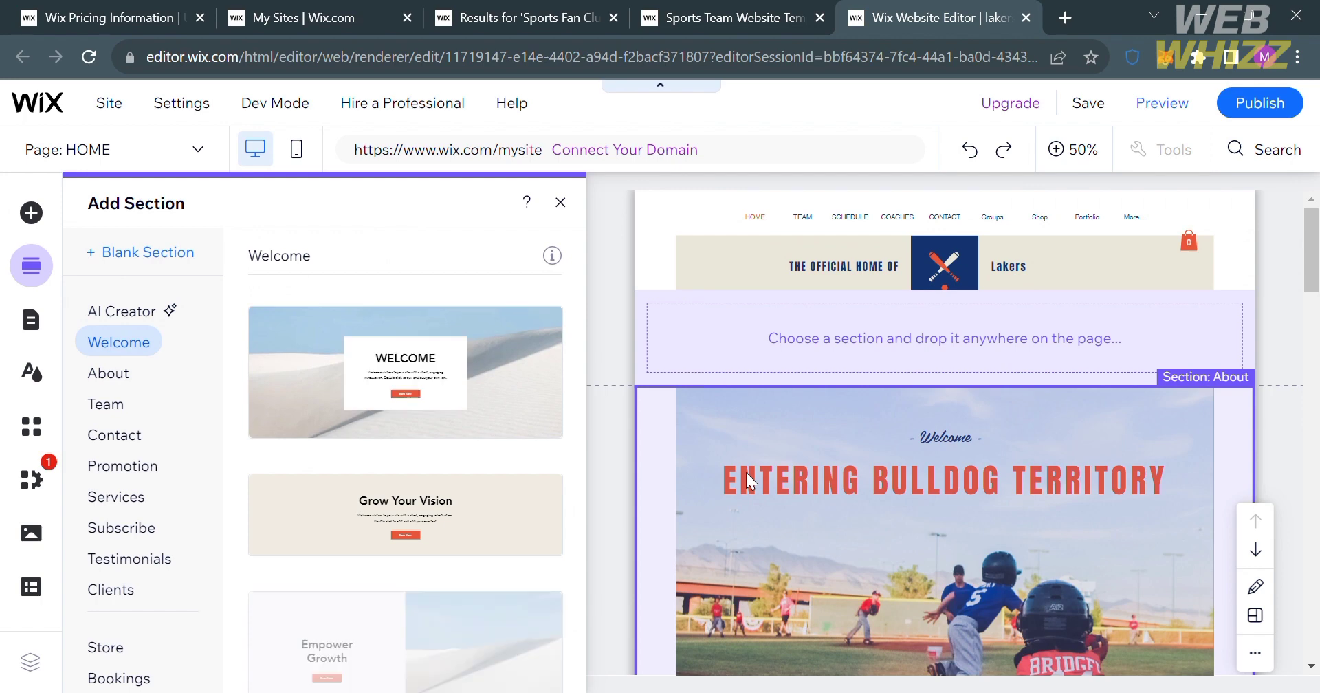
# Preview the Promotion section designs, then bring up the Site Pages and Menu panel.
pyautogui.click(130, 468)
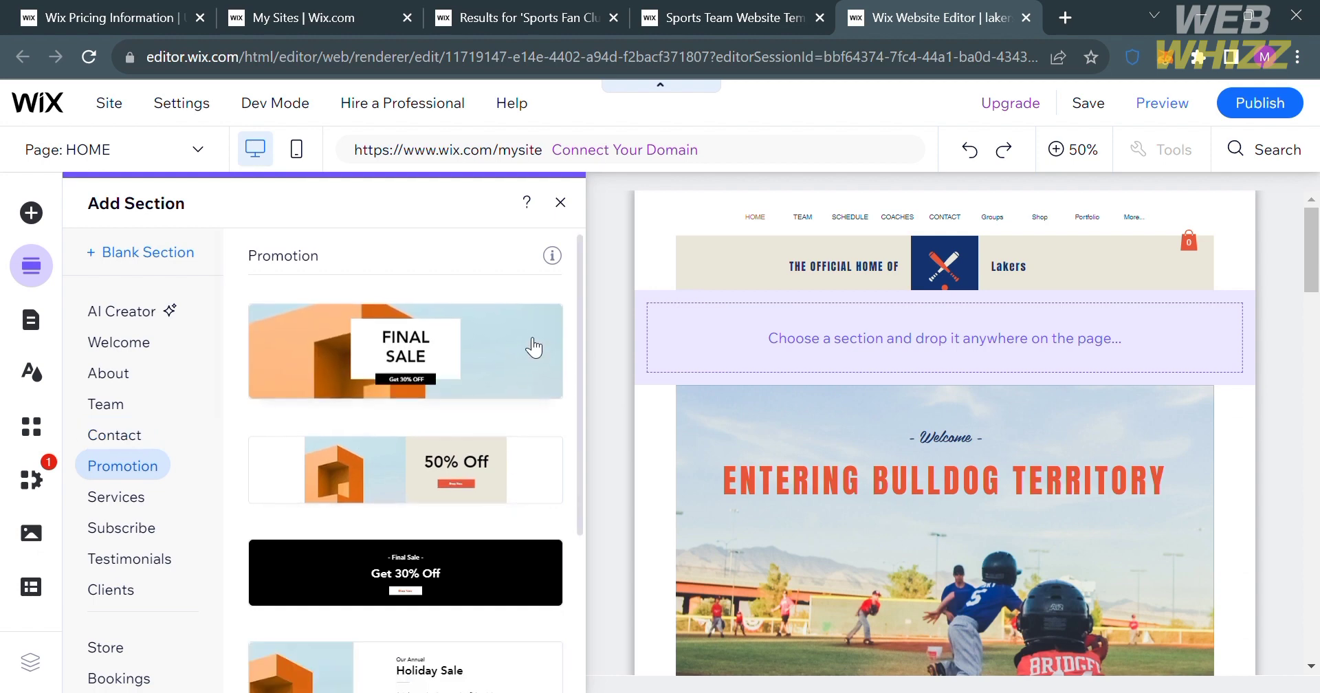
pyautogui.scroll(-3, 472, 581)
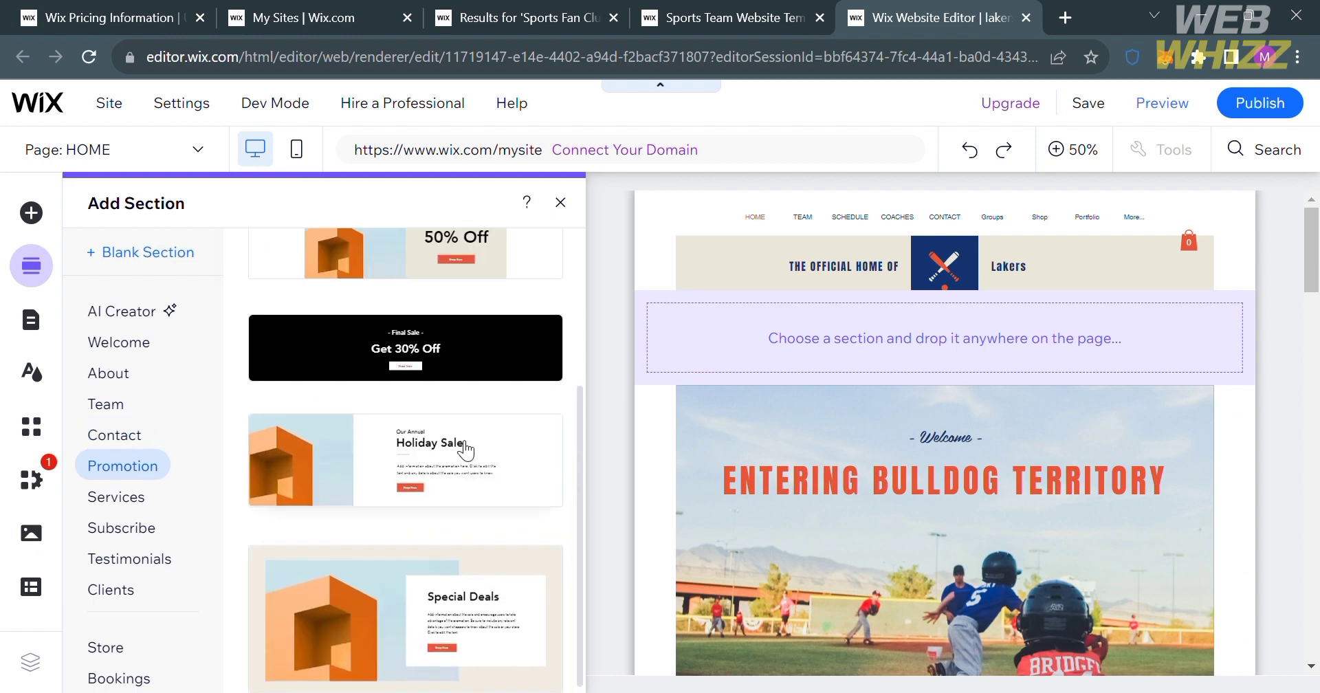
pyautogui.click(29, 321)
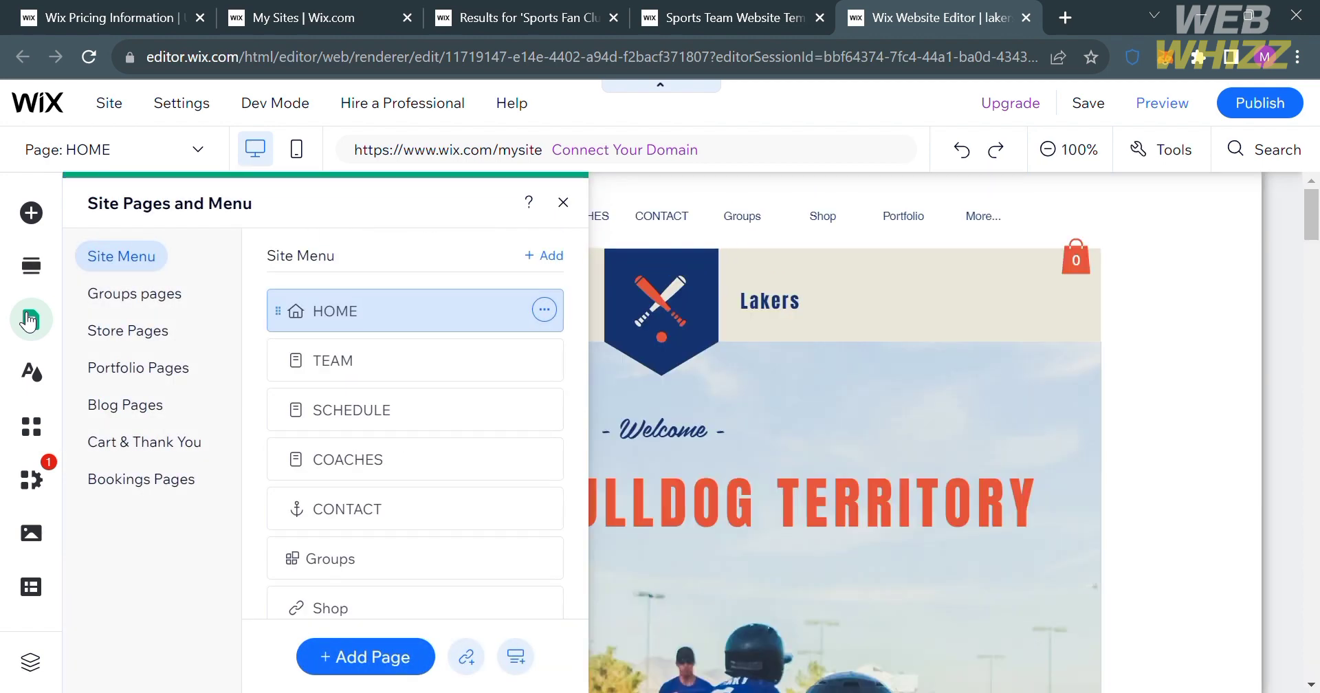
# Visit the TEAM, SCHEDULE and COACHES pages, then start adding a new page.
pyautogui.click(415, 383)
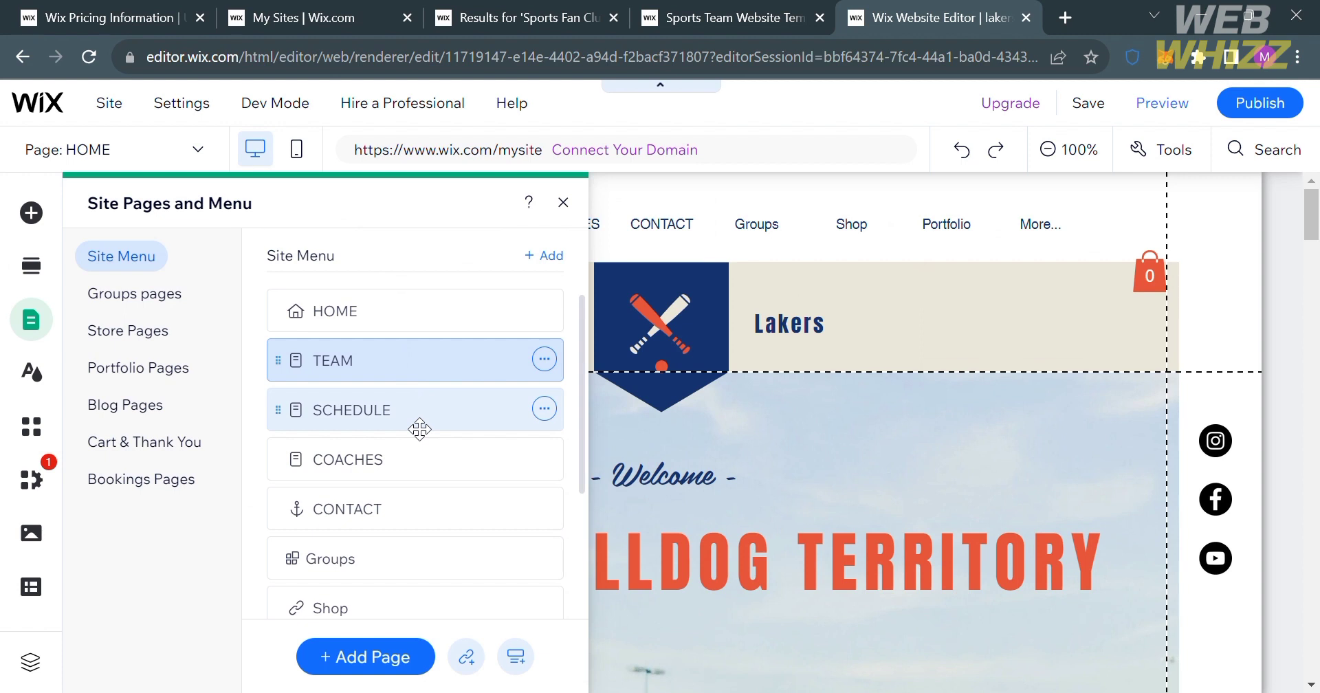
pyautogui.click(419, 427)
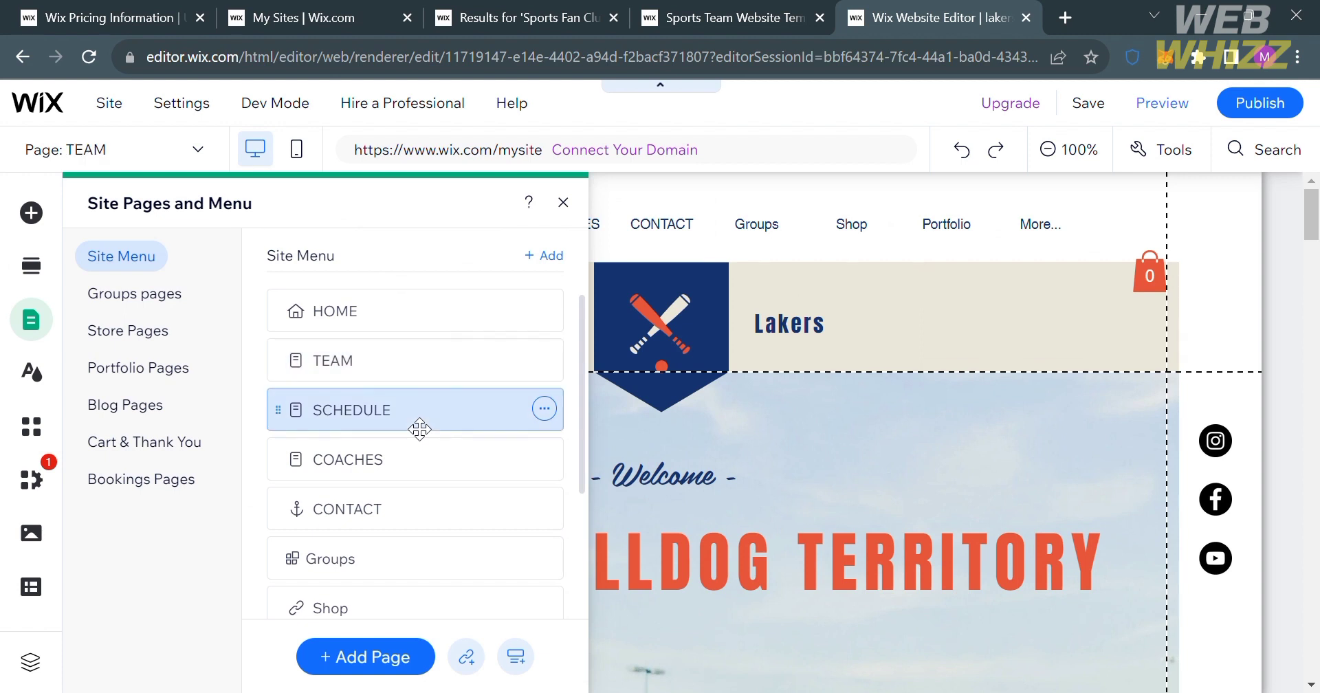
pyautogui.click(419, 467)
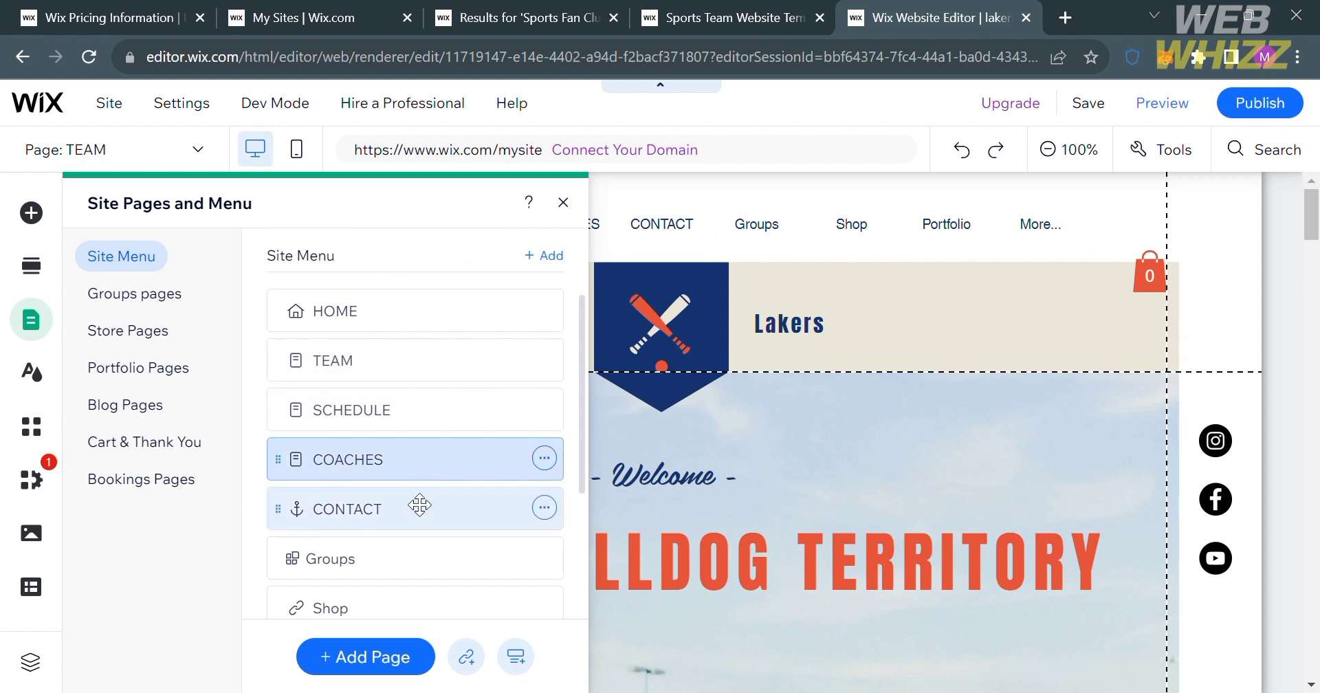
pyautogui.click(387, 658)
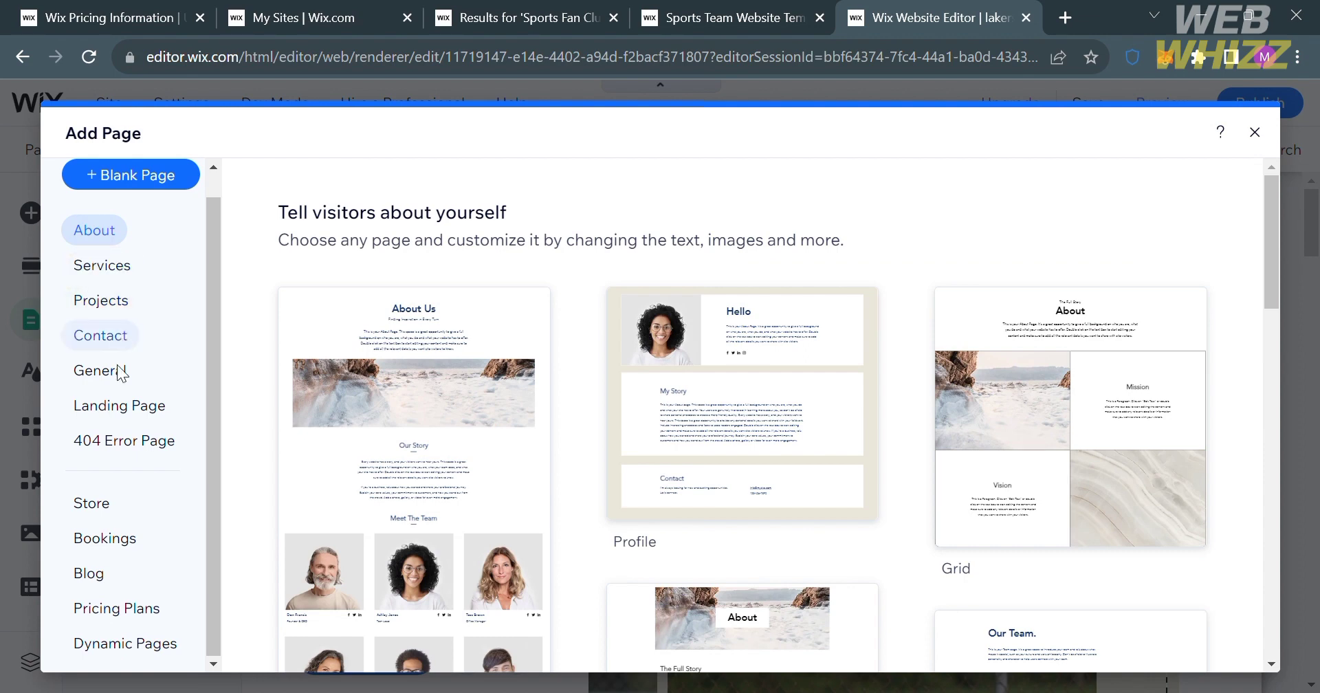
# Browse the Services page templates and close the Add Page gallery without adding one.
pyautogui.click(79, 270)
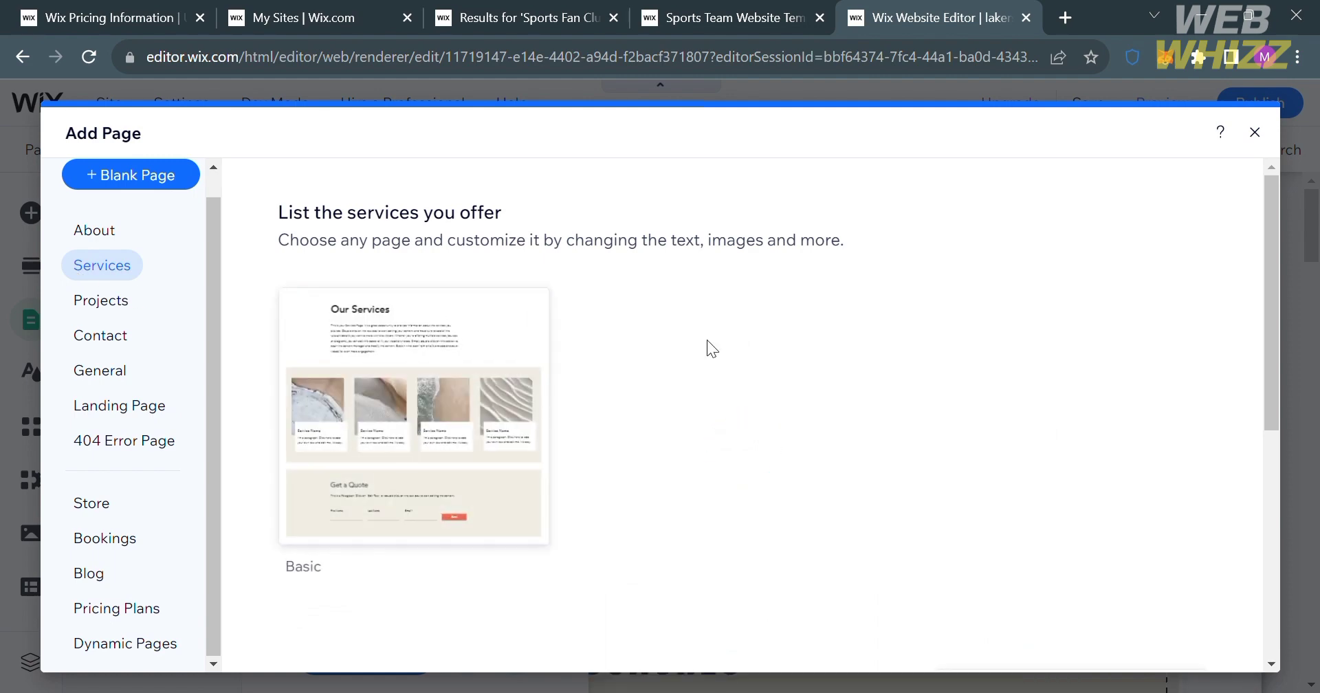
pyautogui.moveTo(372, 483)
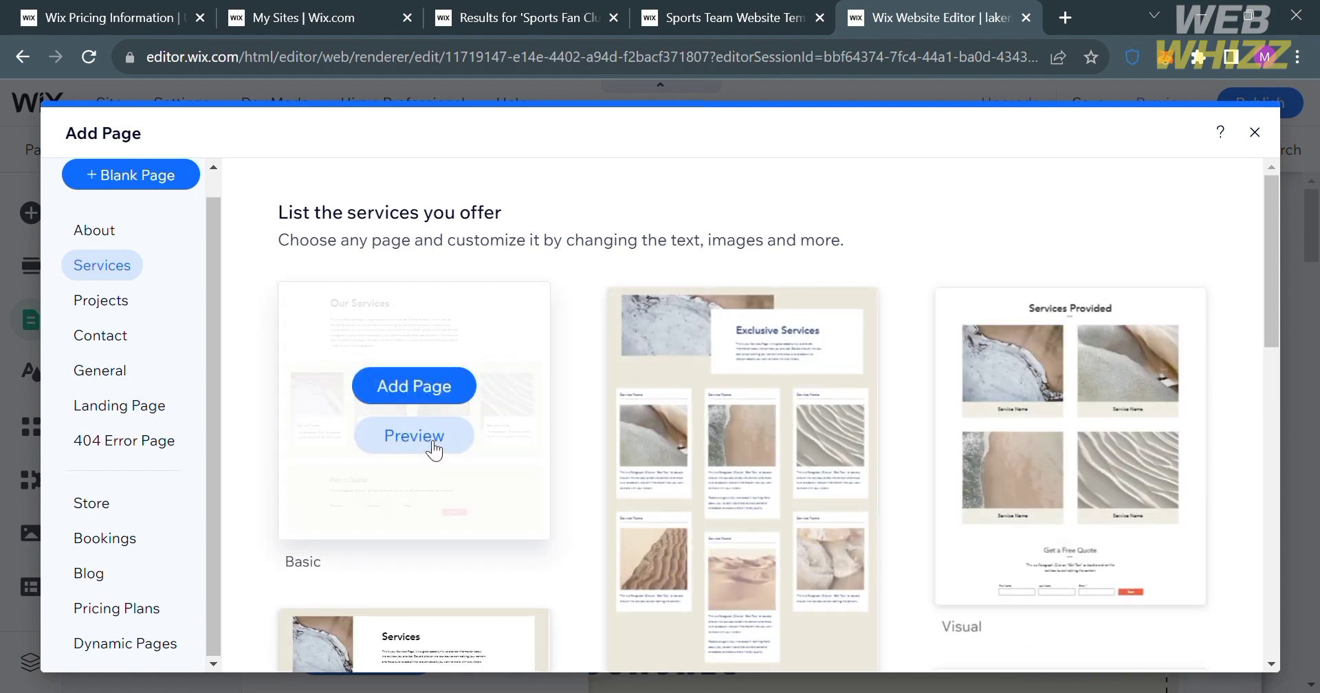
pyautogui.scroll(-2, 1066, 530)
pyautogui.scroll(-3, 1067, 530)
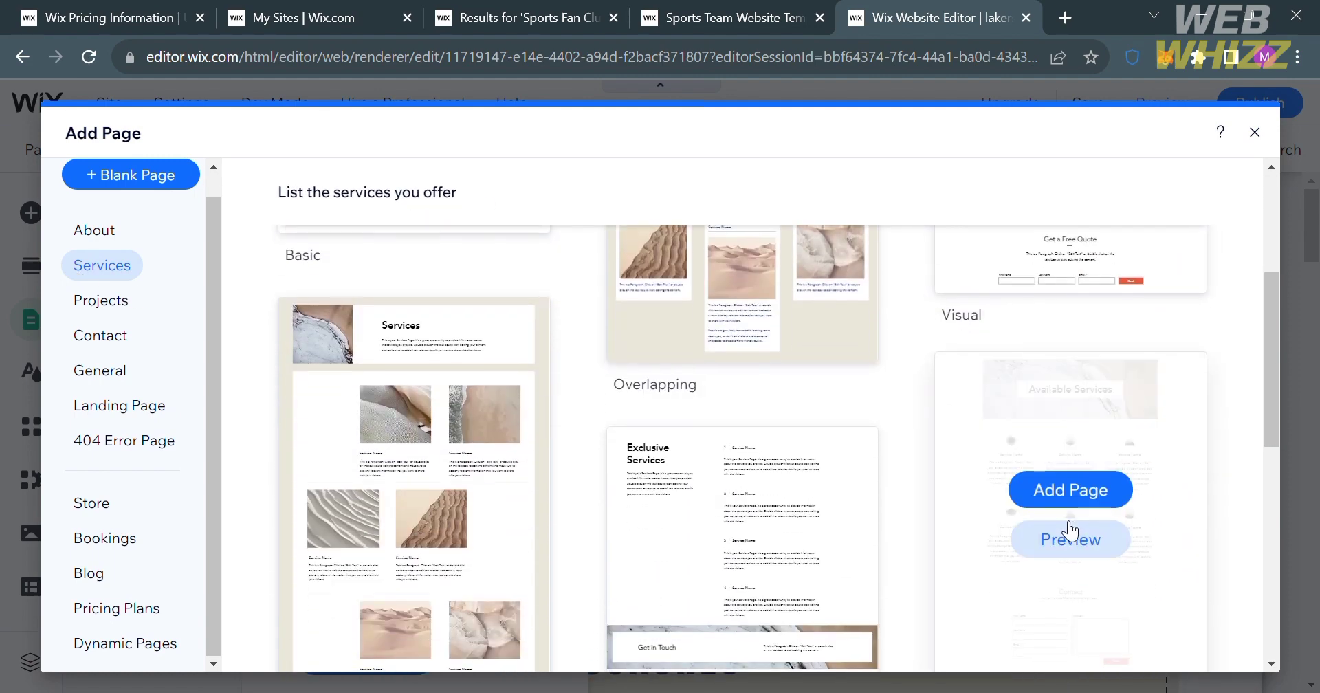
pyautogui.scroll(5, 1038, 536)
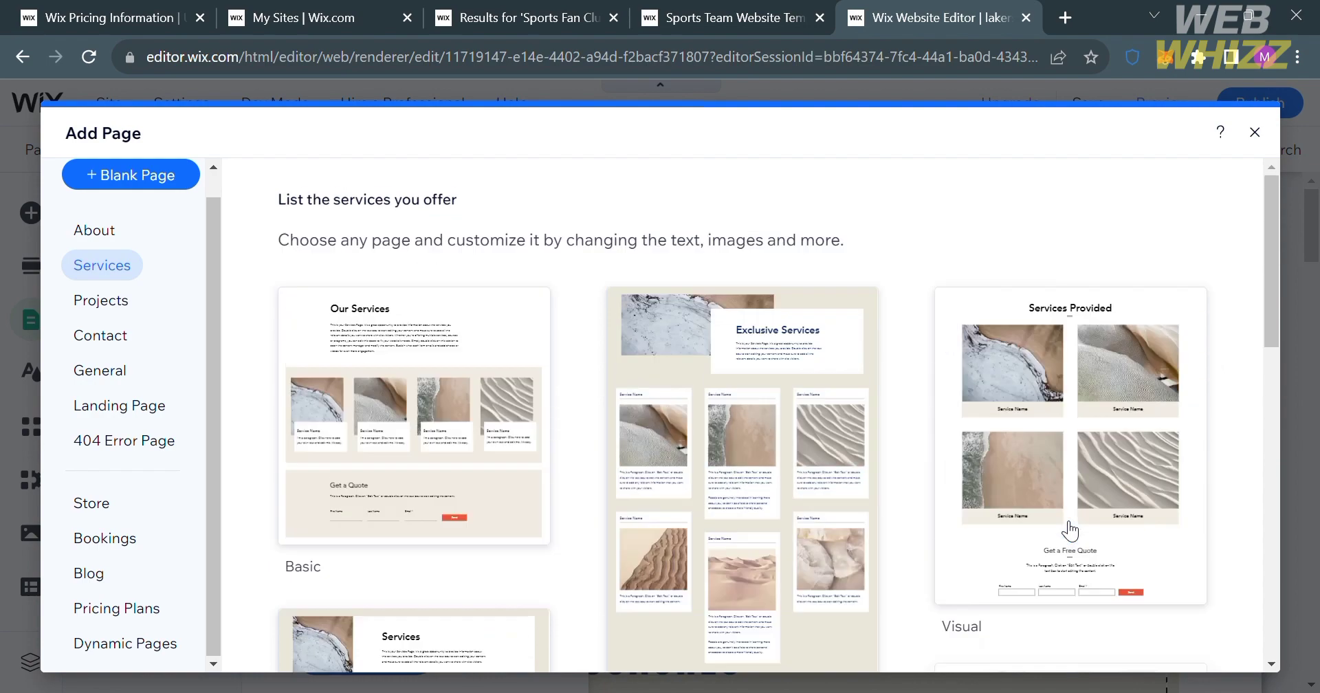
pyautogui.click(1254, 132)
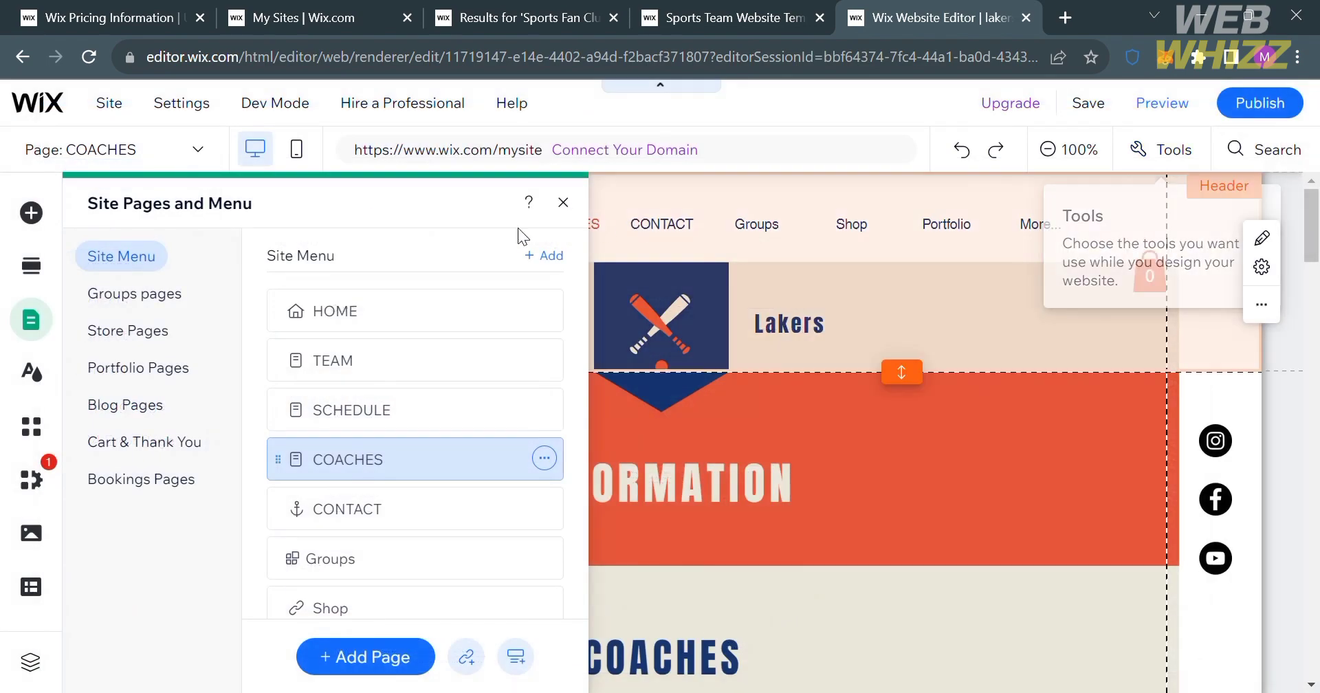
# Review the COACHES page down to the contact form, selecting the right-hand coach photo.
pyautogui.click(563, 202)
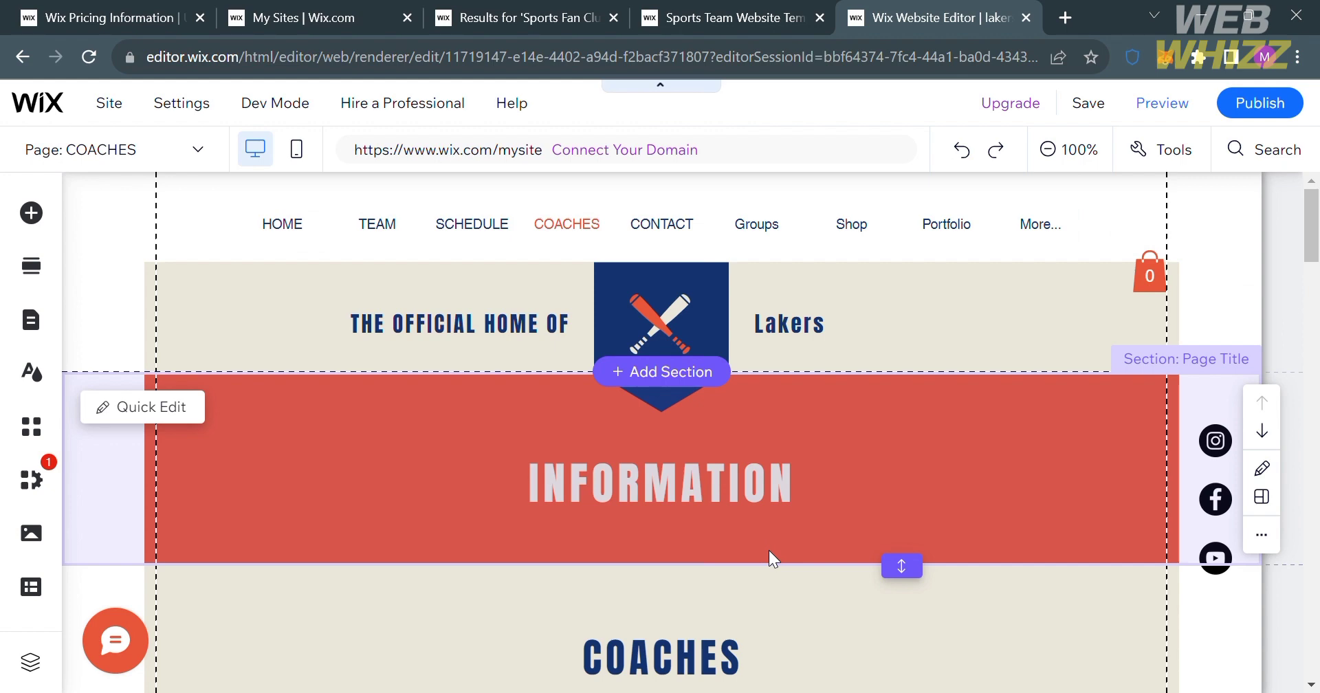
pyautogui.scroll(-4, 769, 550)
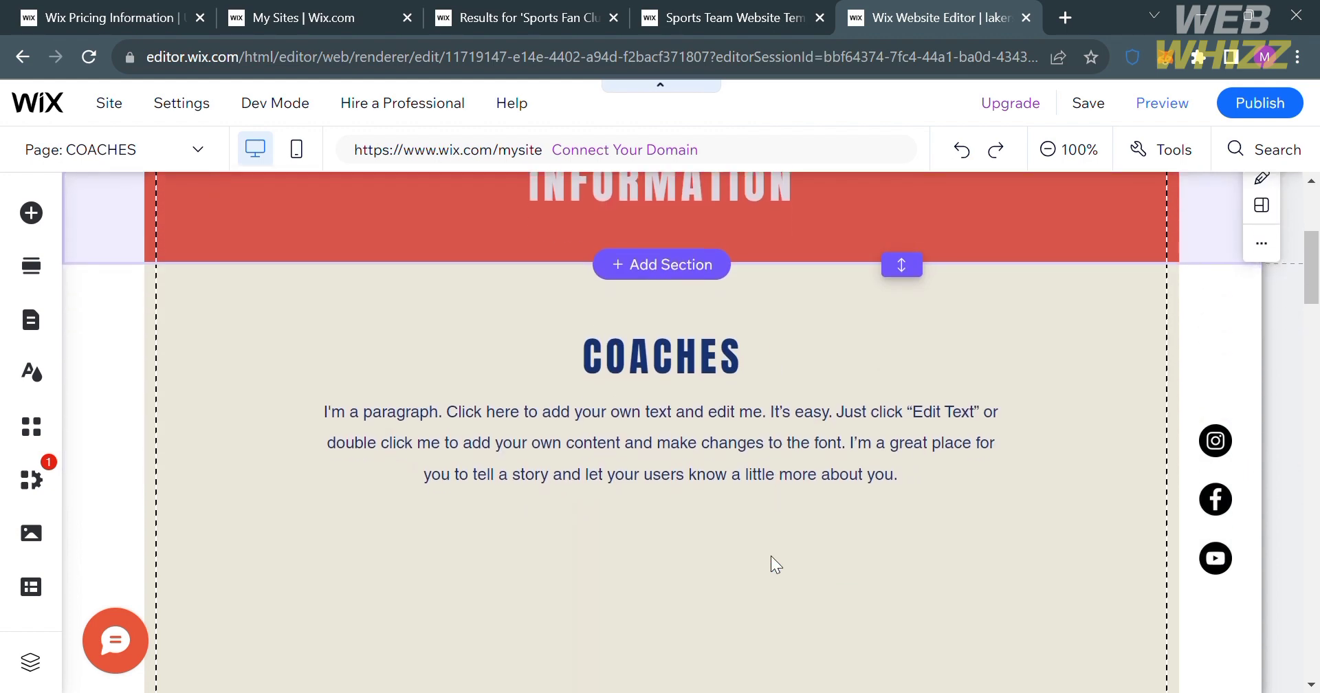
pyautogui.scroll(-2, 770, 447)
pyautogui.scroll(-1, 767, 427)
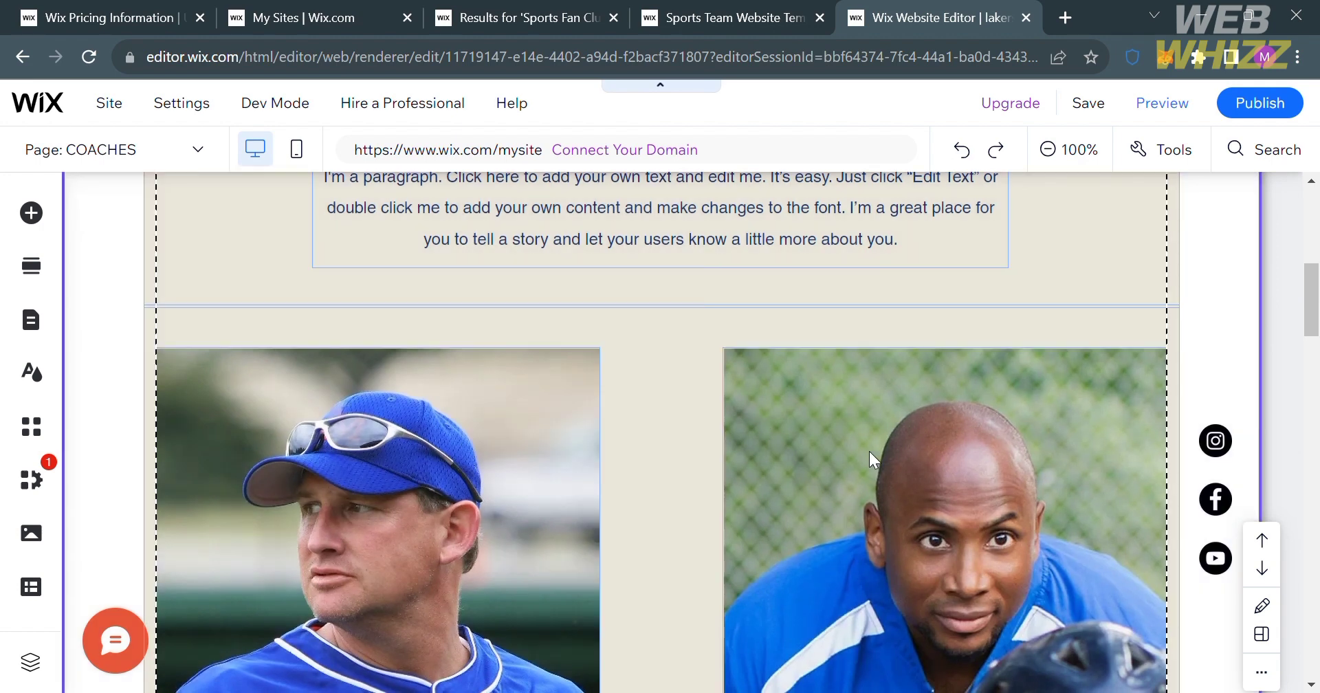
pyautogui.click(873, 460)
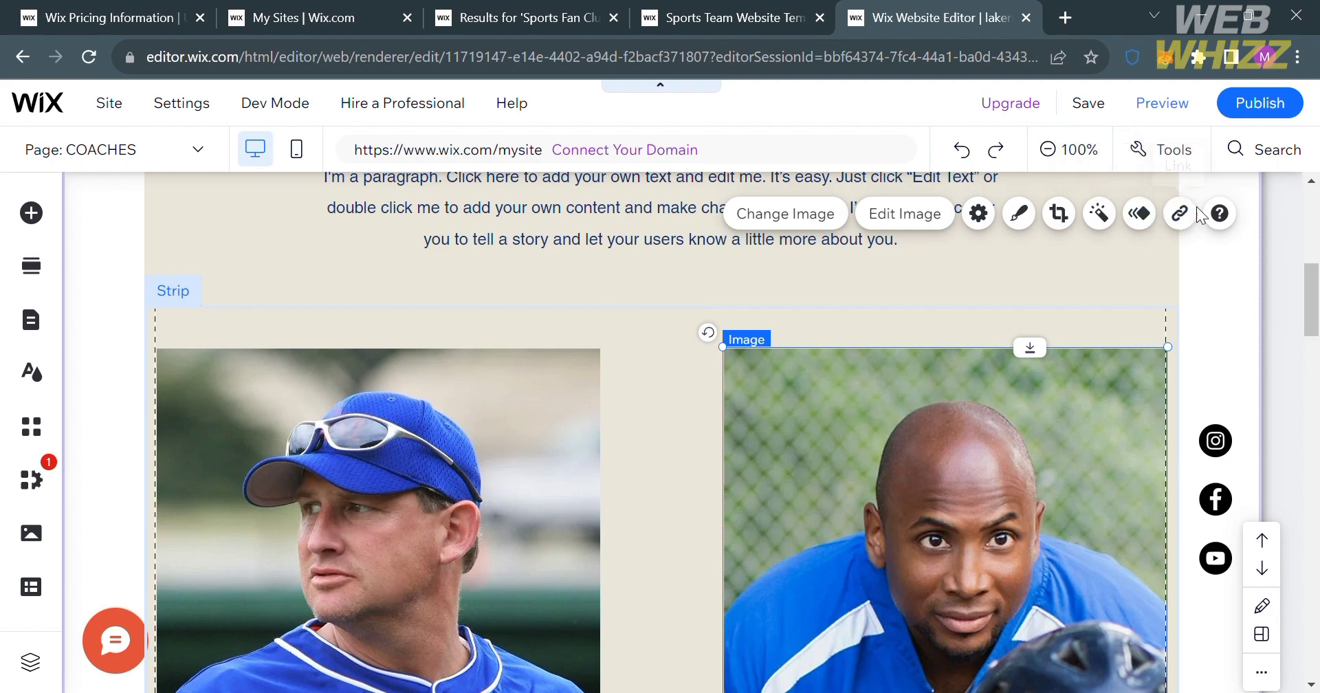
pyautogui.scroll(-10, 1197, 412)
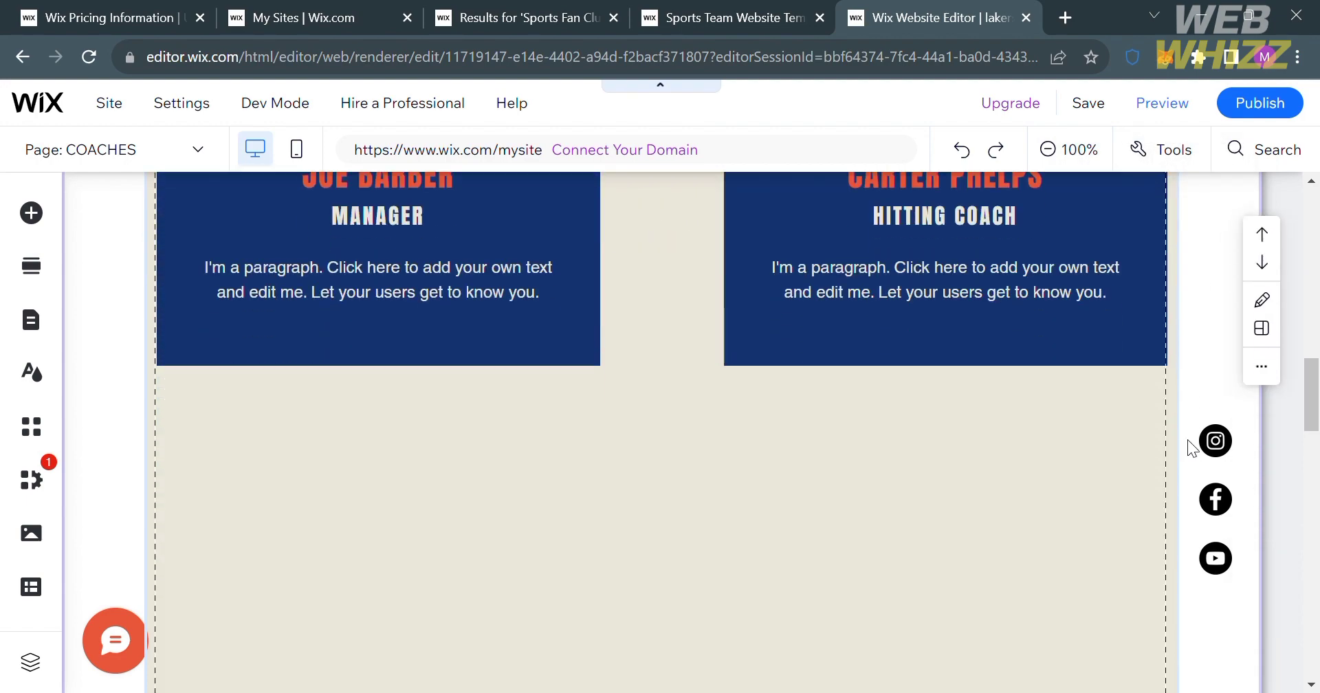
pyautogui.scroll(-15, 1186, 439)
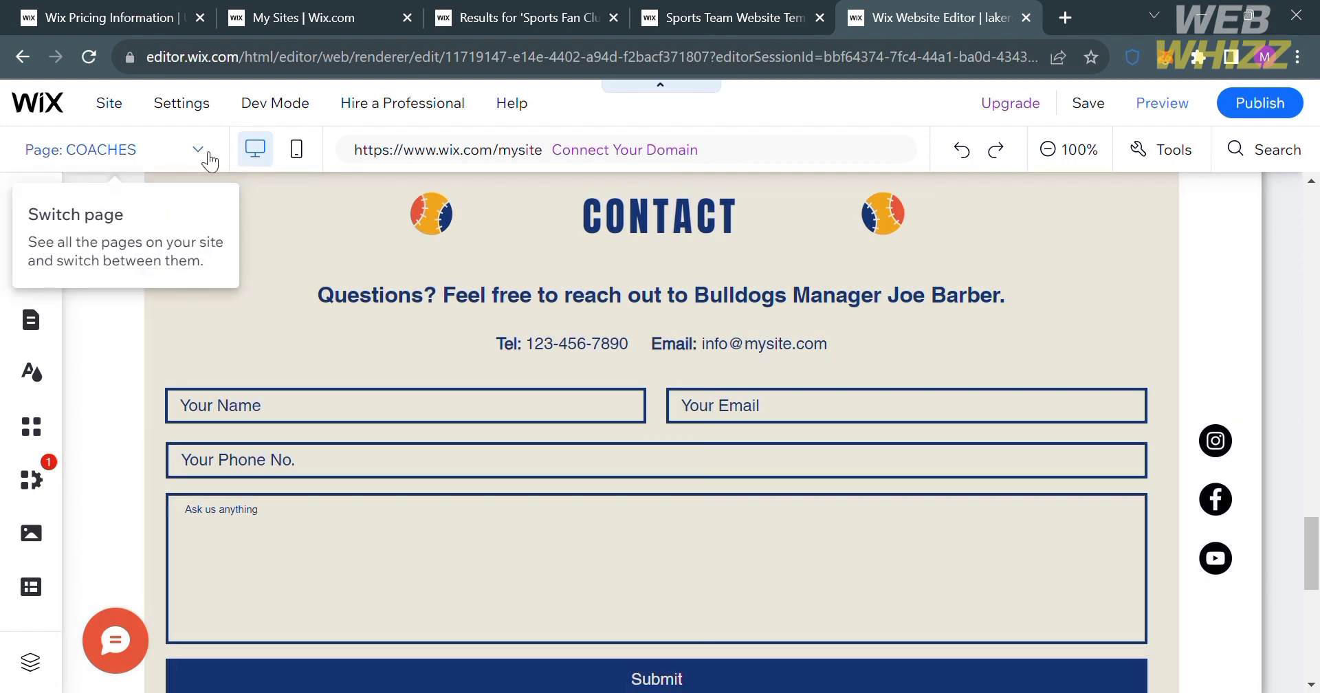
# Switch the editor to the HOME page and scroll through its content.
pyautogui.click(203, 157)
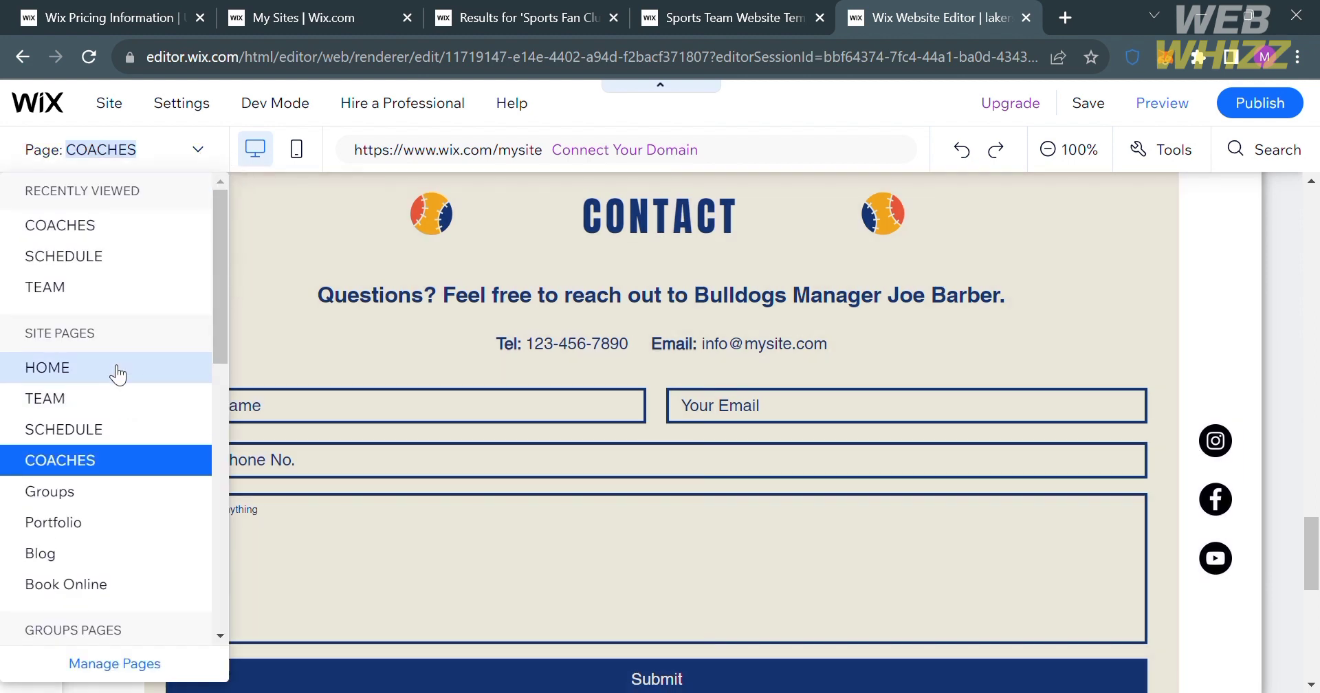
pyautogui.click(117, 373)
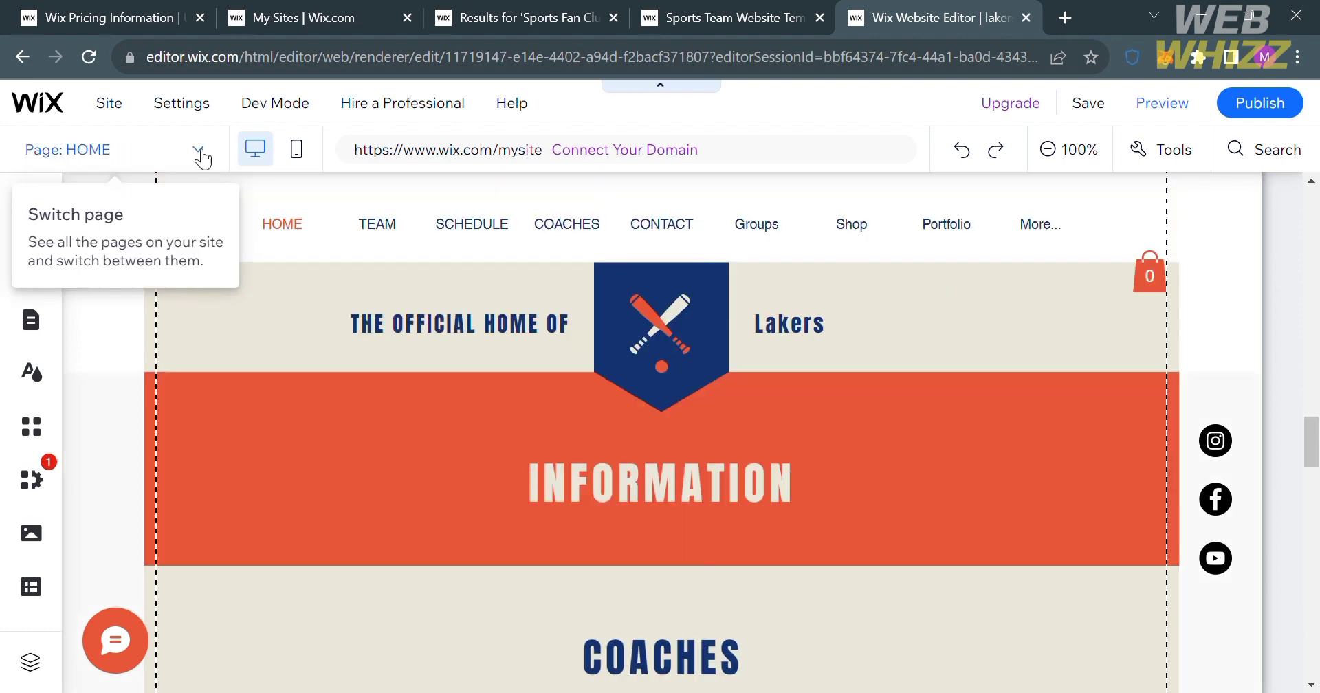
pyautogui.click(199, 151)
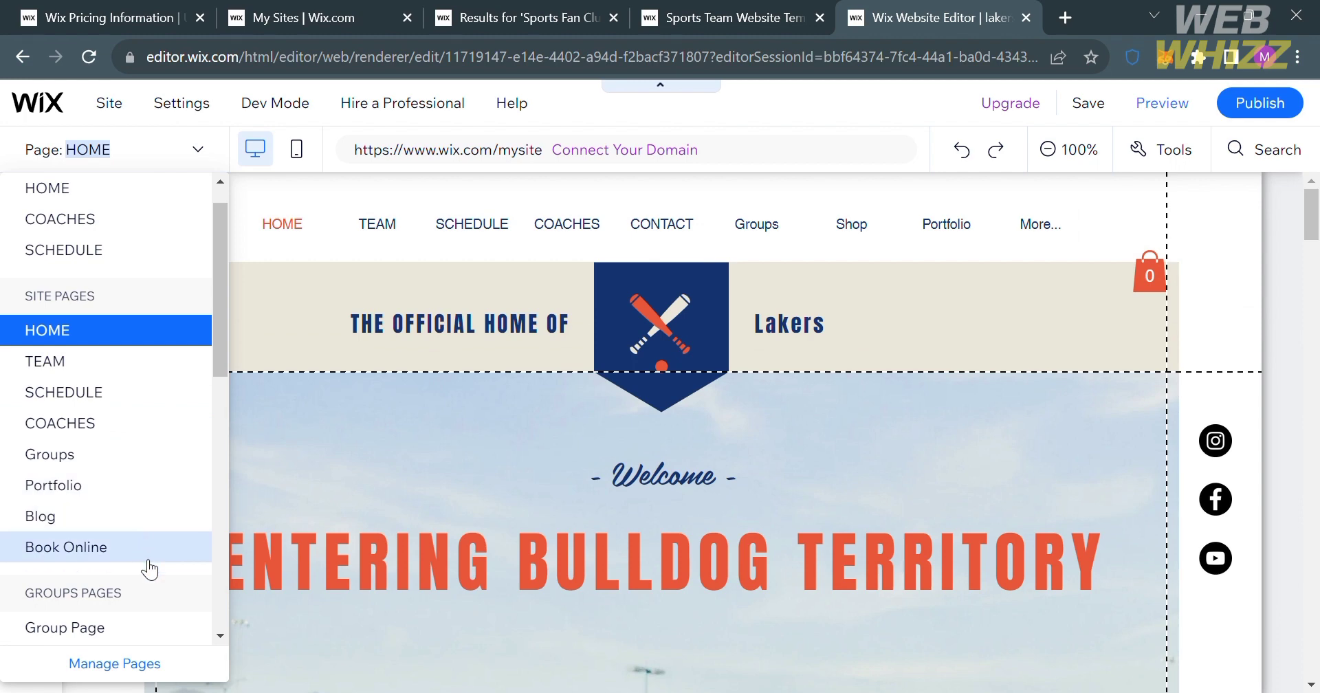
pyautogui.click(315, 339)
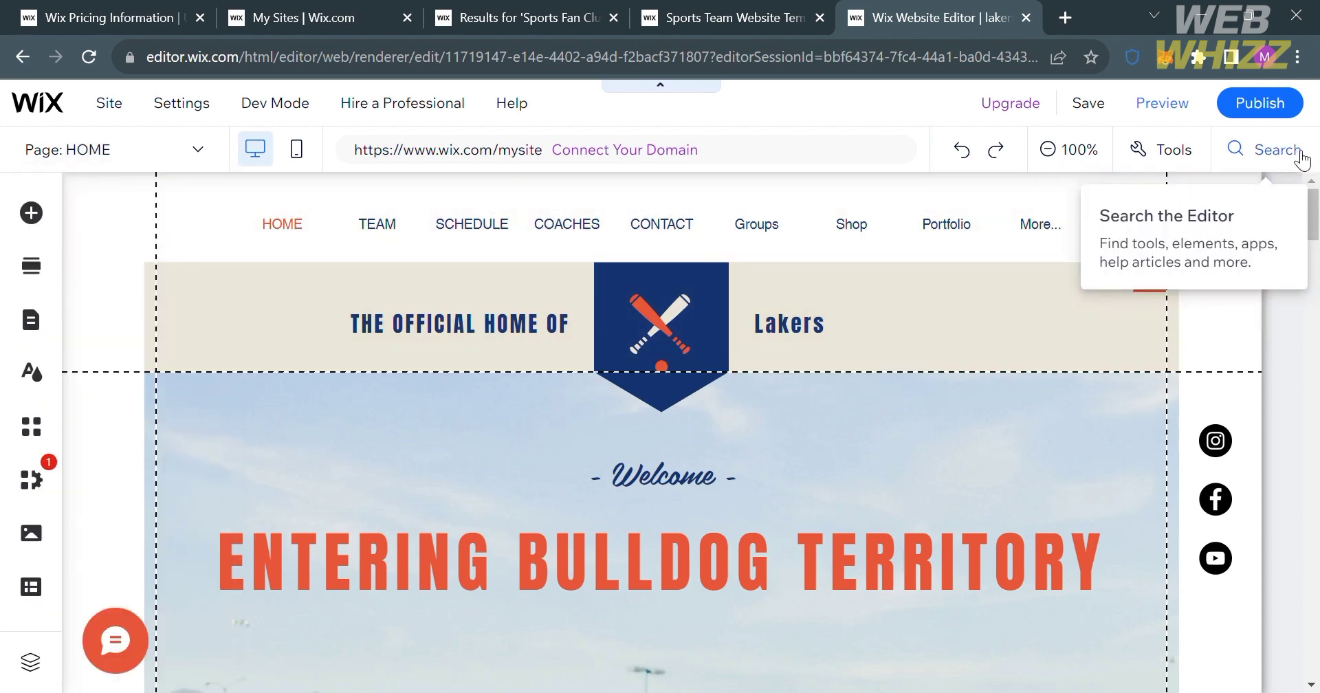
pyautogui.scroll(-15, 1062, 391)
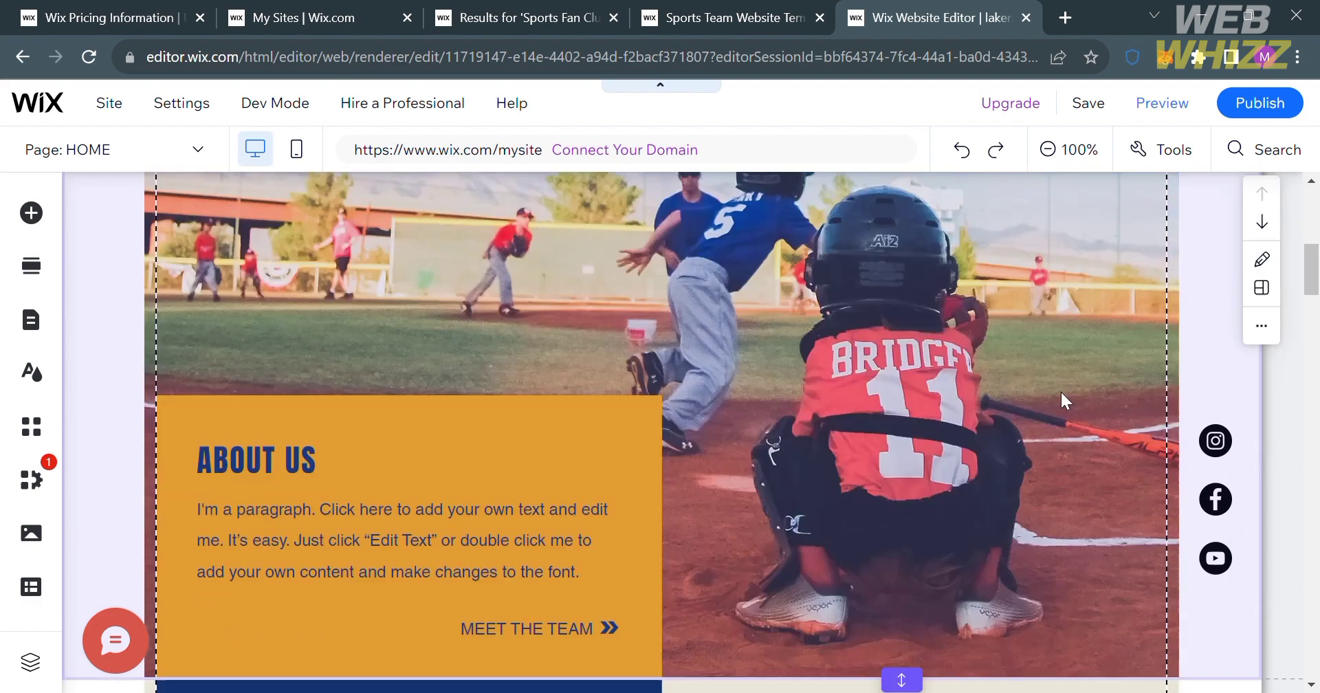
pyautogui.scroll(15, 1062, 392)
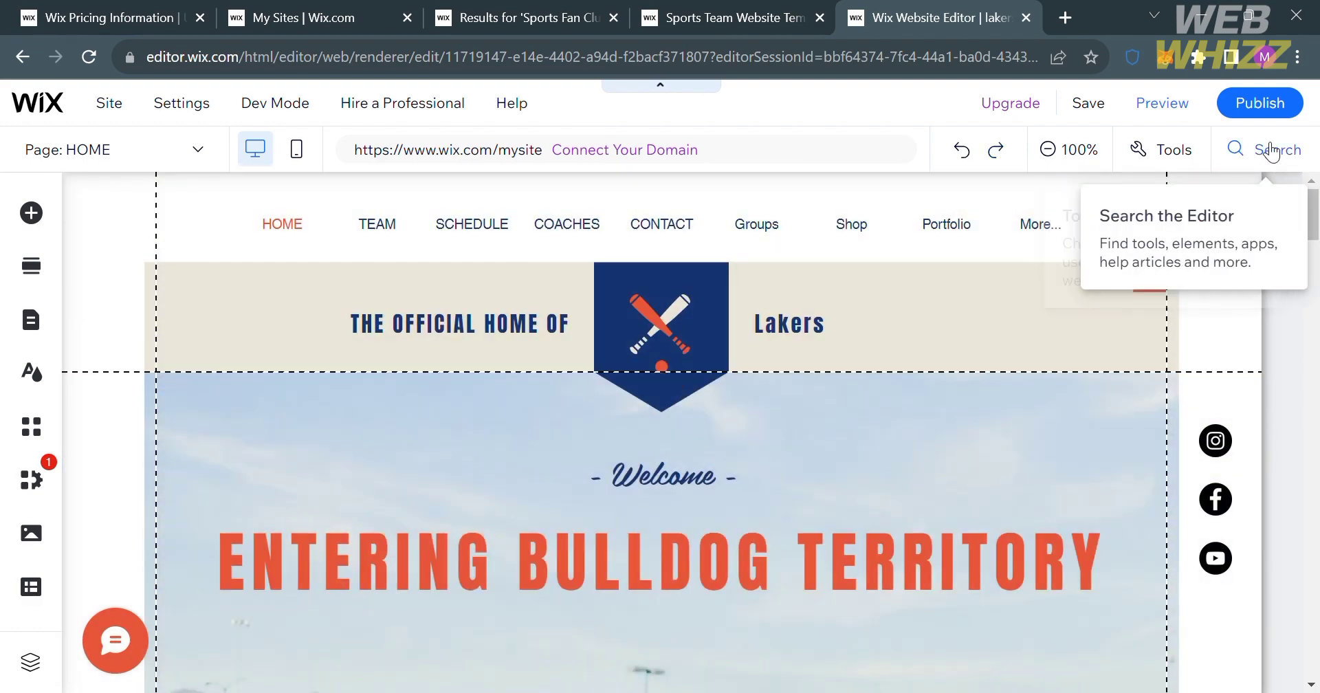
# Publish the Lakers Fan Club site and view the live site in a new tab.
pyautogui.click(1299, 104)
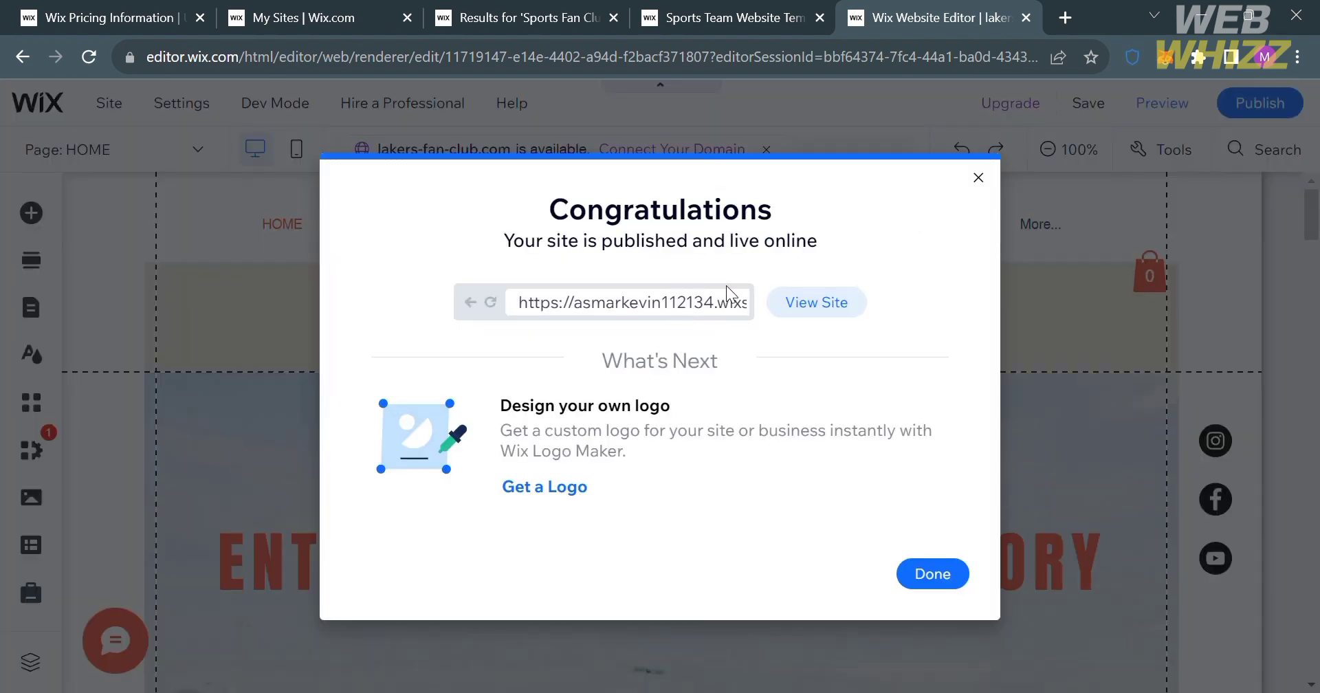
pyautogui.click(817, 305)
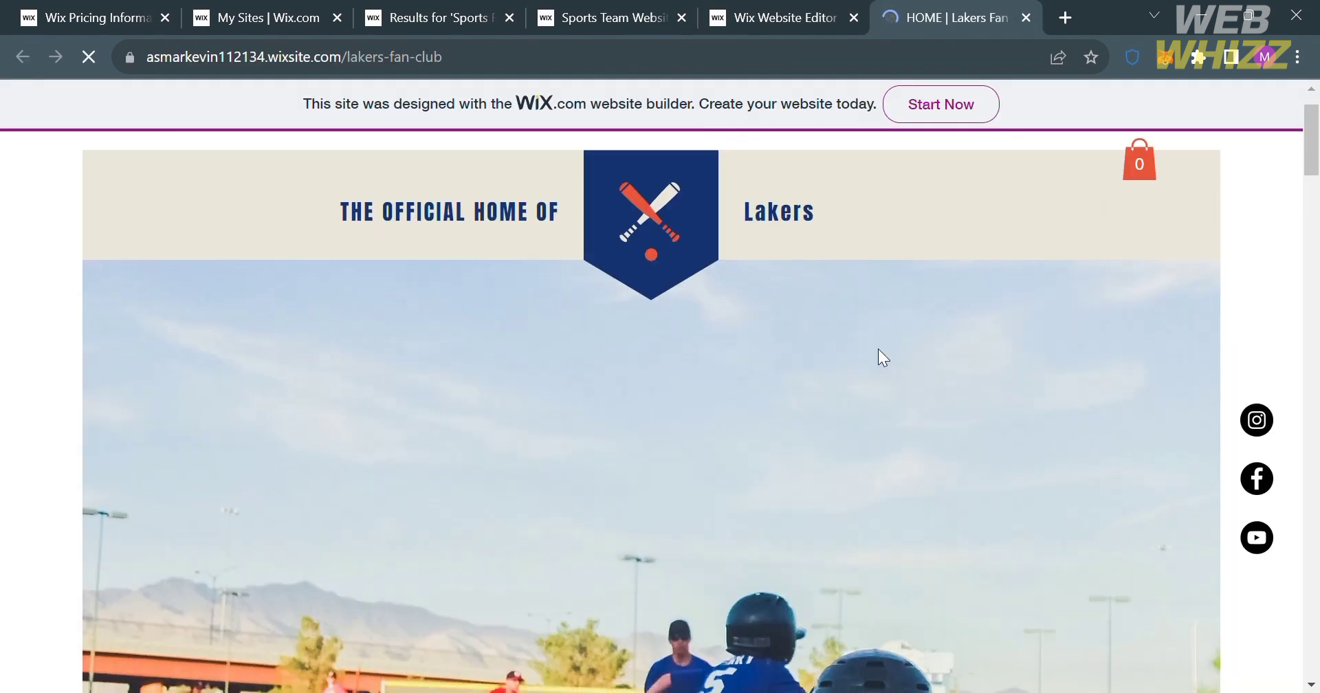
pyautogui.scroll(-15, 879, 352)
pyautogui.scroll(15, 879, 350)
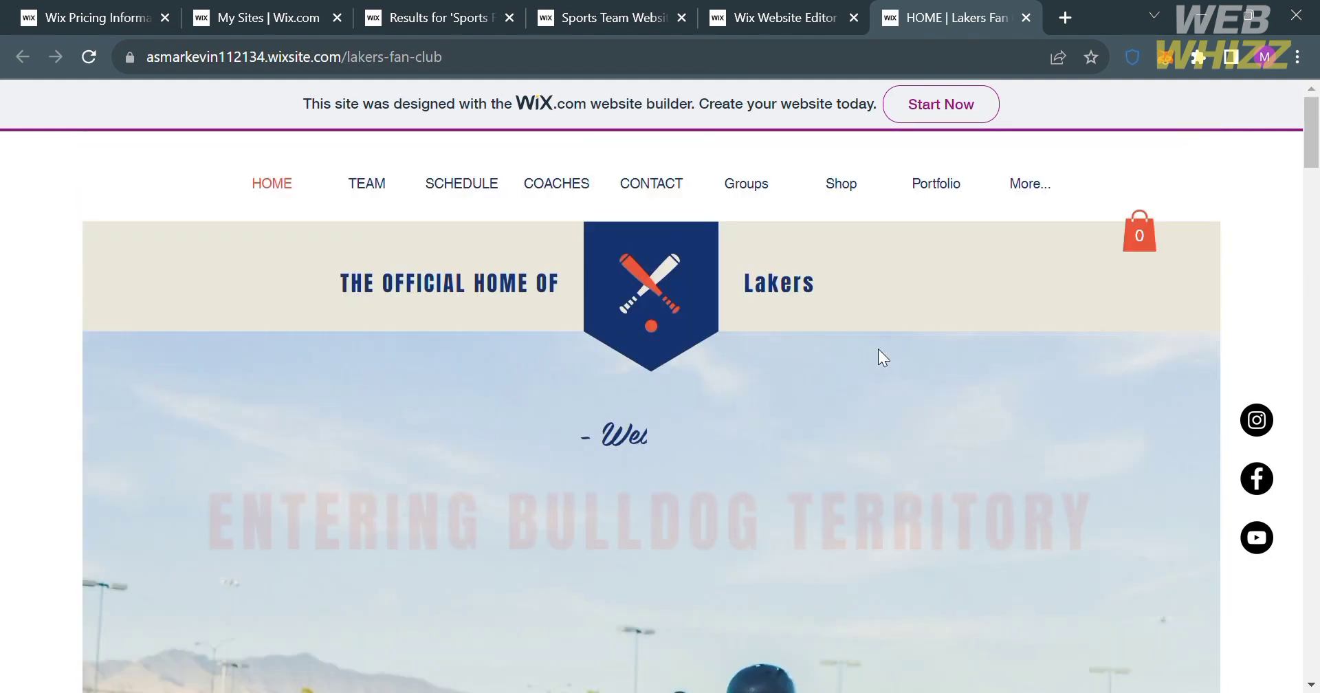